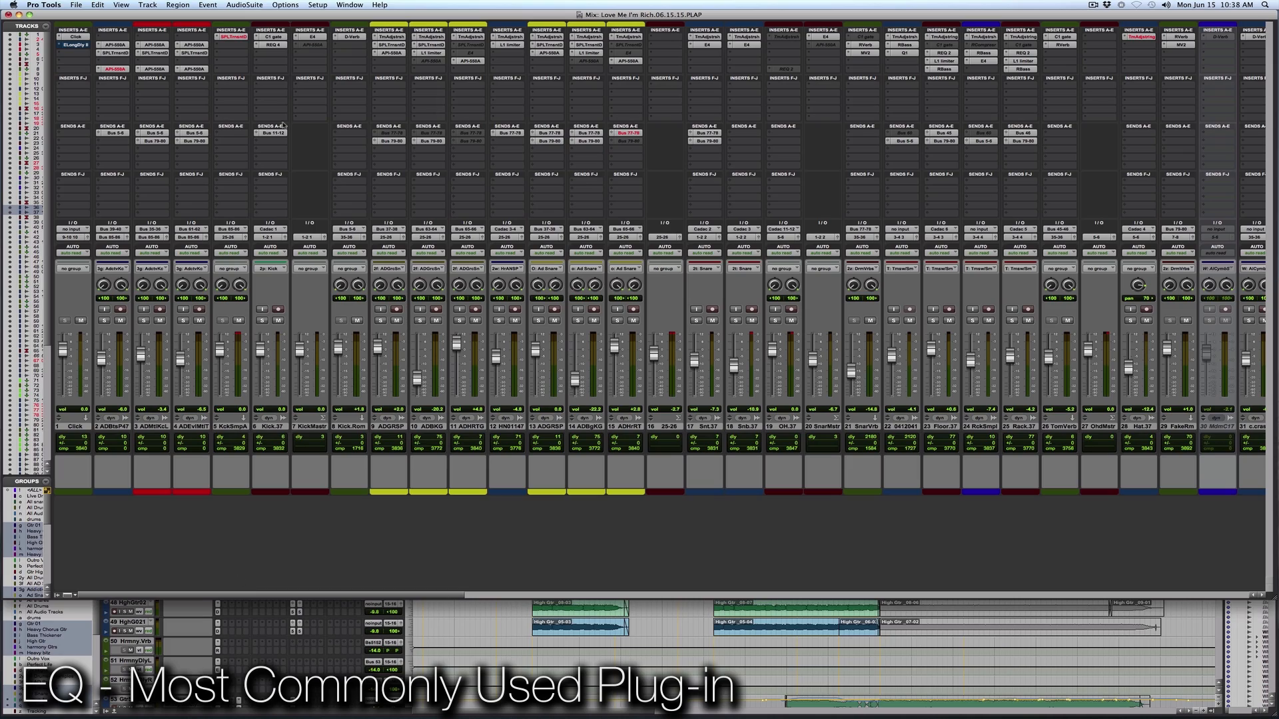
Open the REQ 4 equalizer on the Kick.37 track and compare the kick with the effect bypassed and active.
left_click(276, 45)
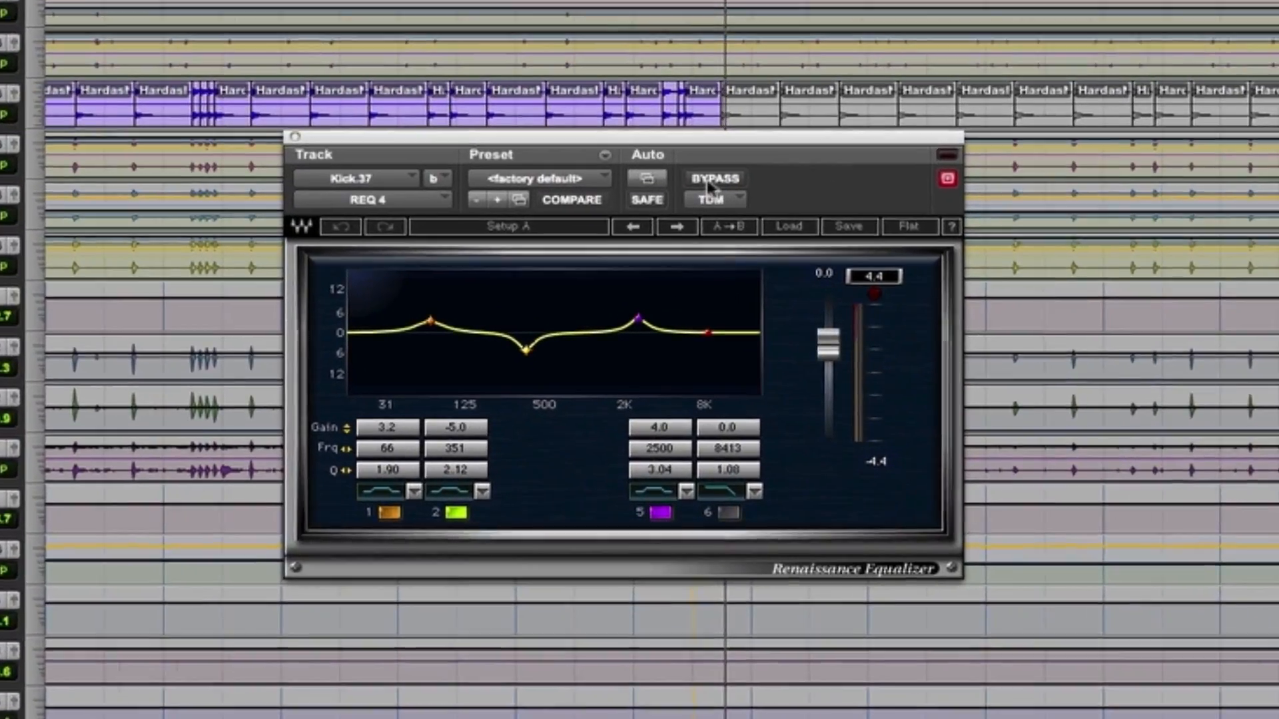
left_click(711, 180)
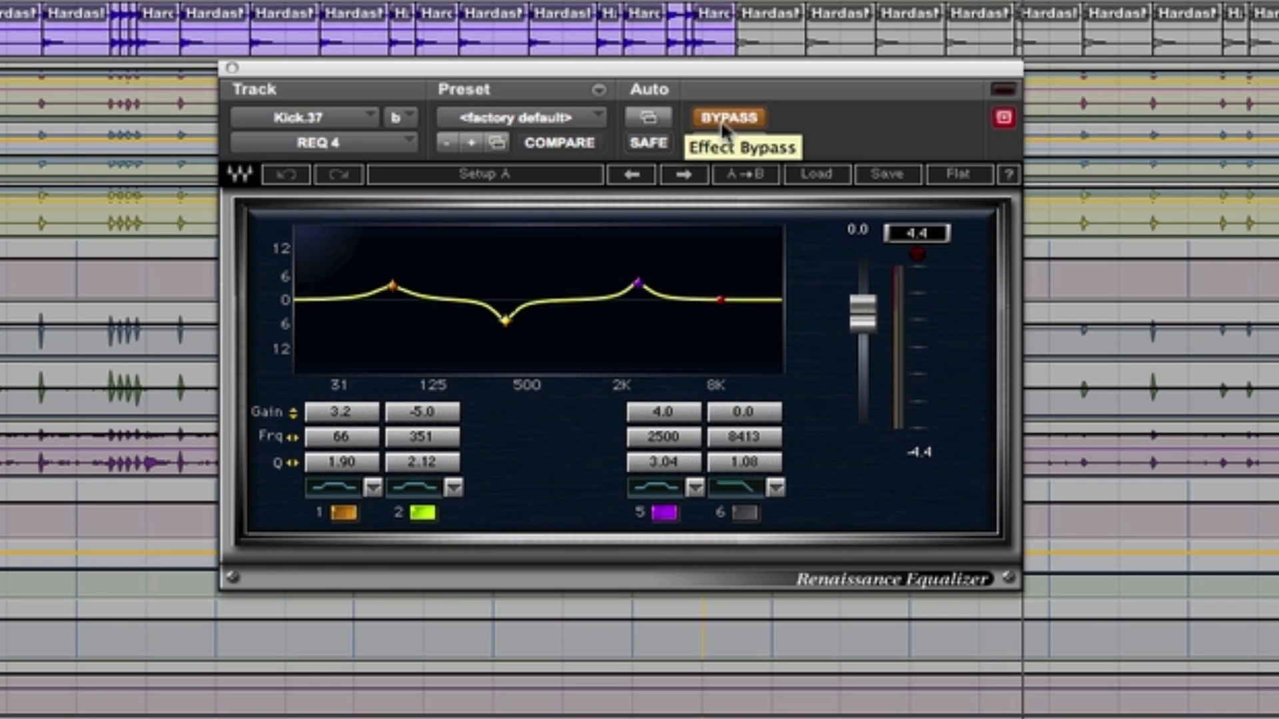
left_click(722, 125)
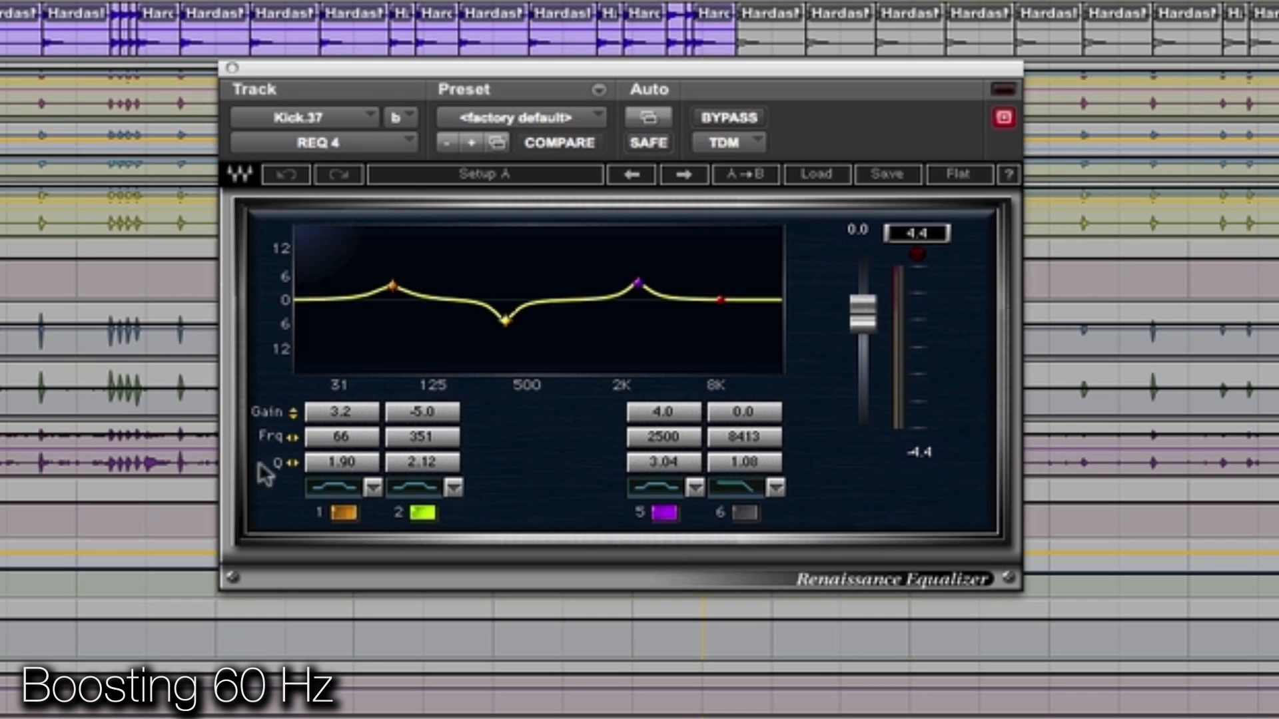
Isolate band 1 by disabling bands 2 and 5, raise its gain to 9.8, and audition it off and on.
left_click(422, 514)
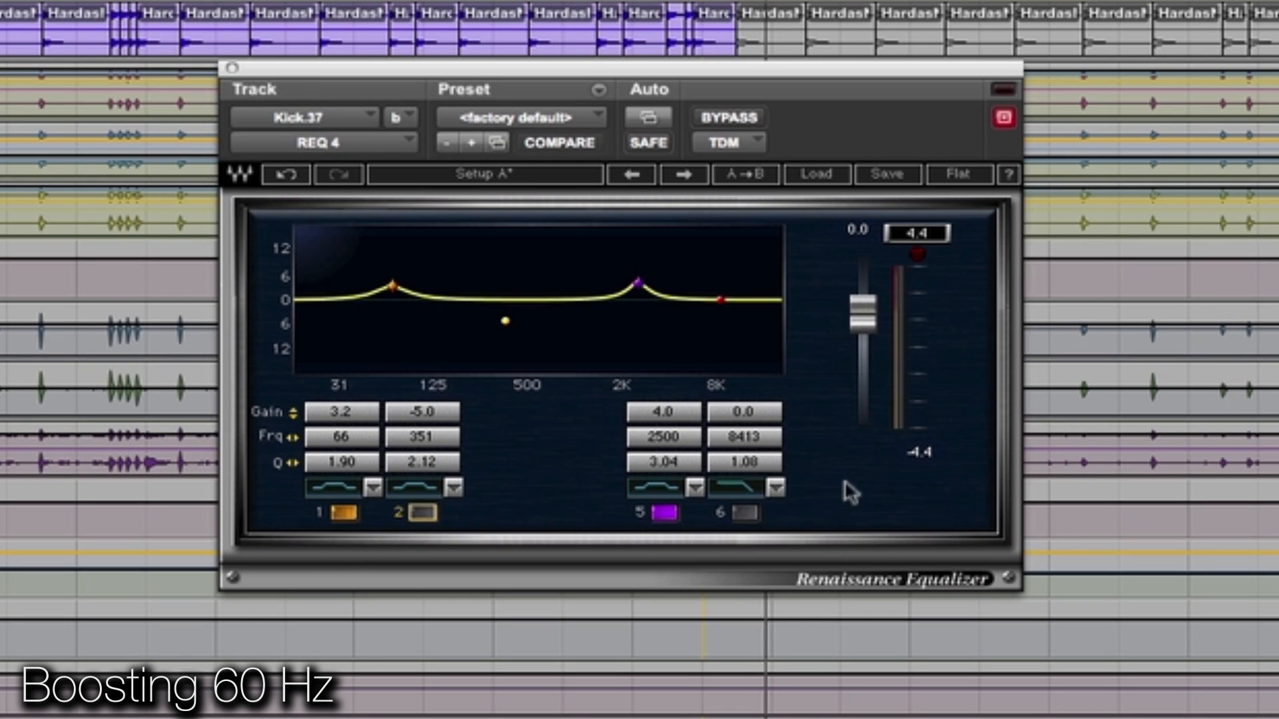
left_click(663, 515)
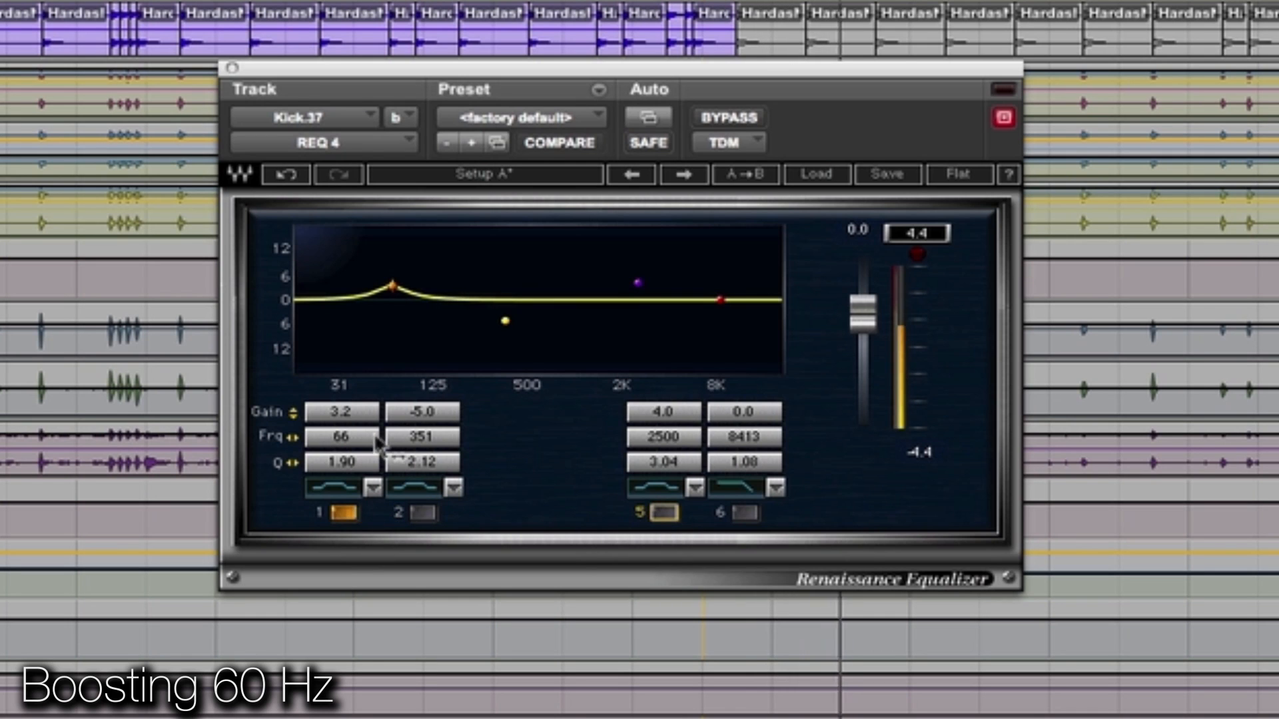
left_click_drag(341, 413, 342, 376)
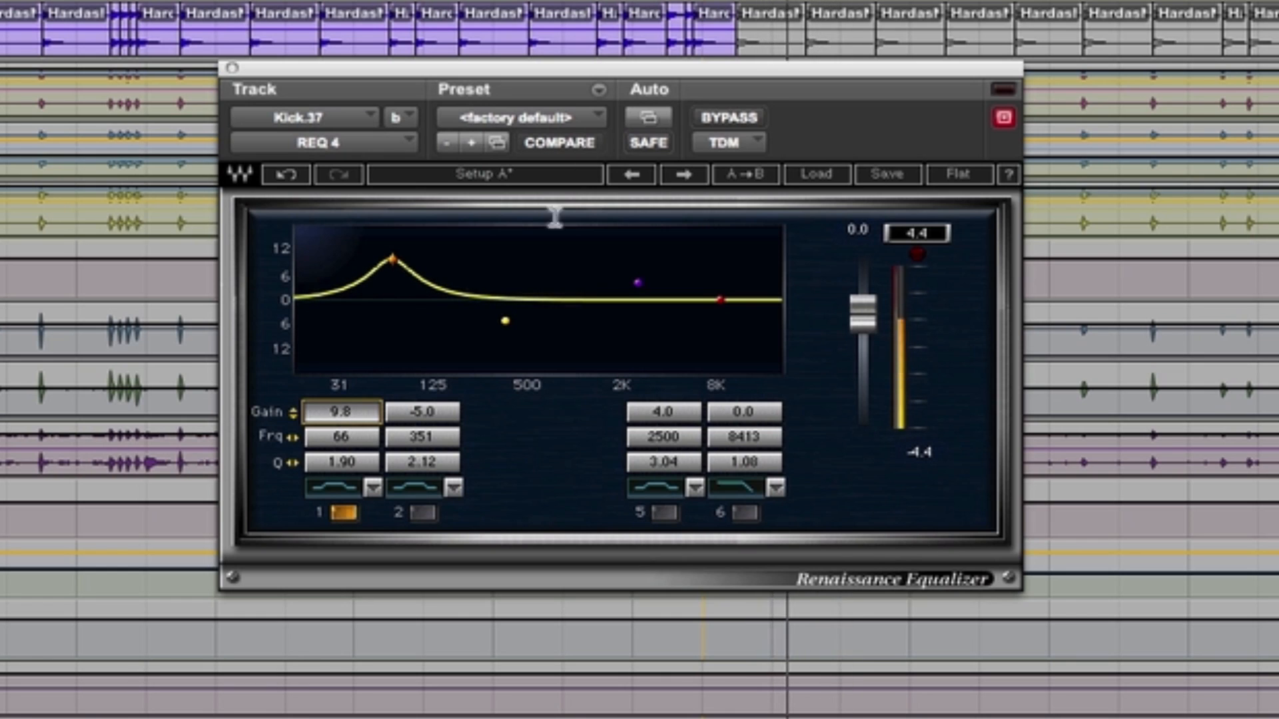
left_click(335, 515)
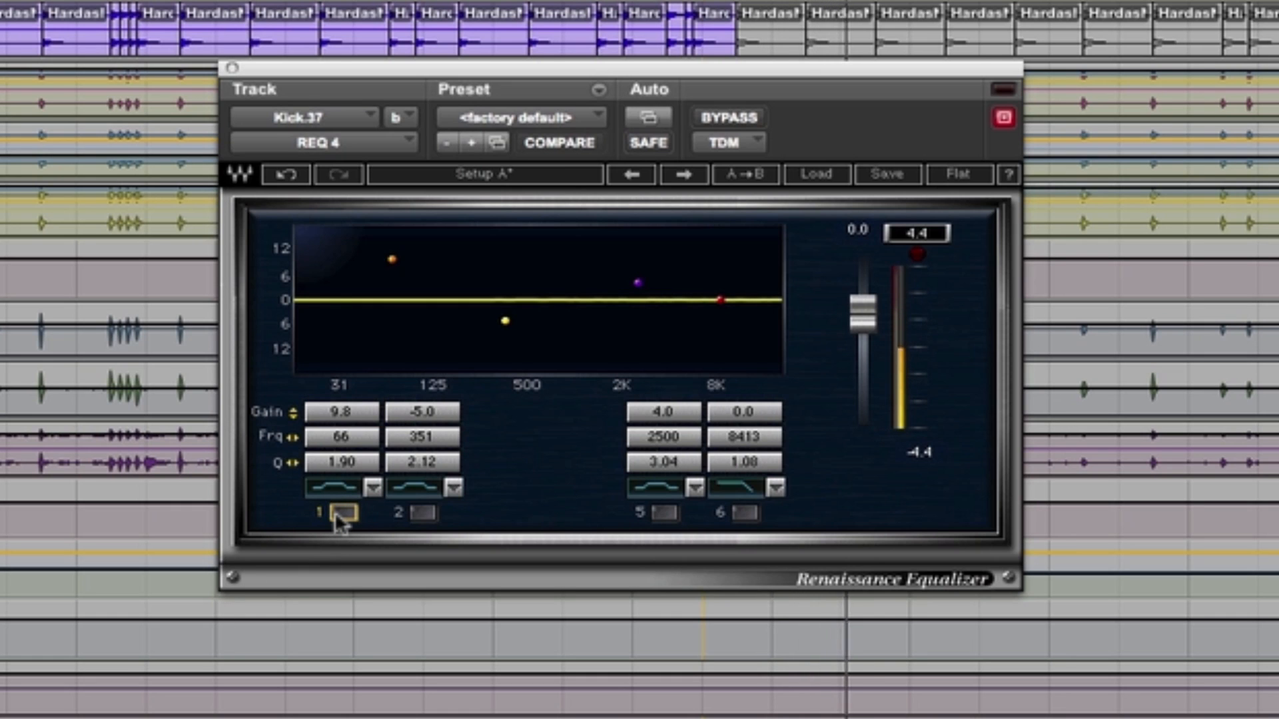
left_click(335, 514)
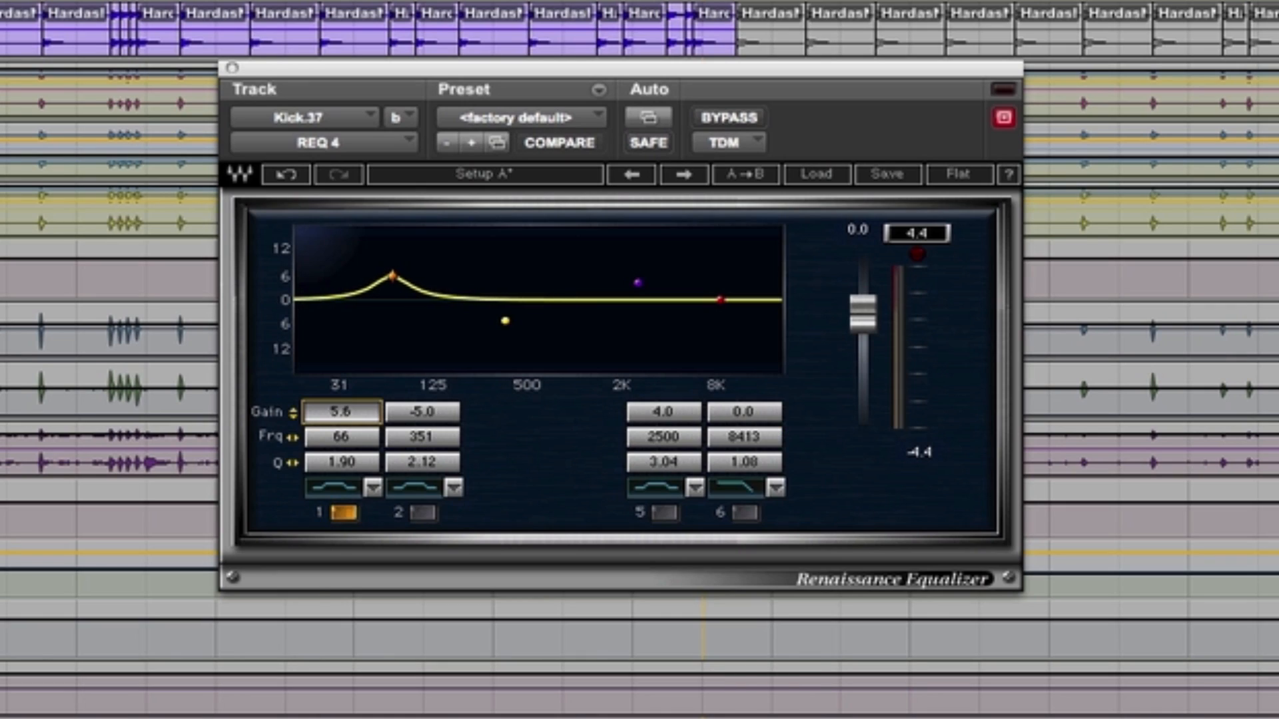
Disable band 1 and enable band 2, cut band 2's gain to -18.0, and audition that band off and on.
left_click(345, 513)
left_click(423, 513)
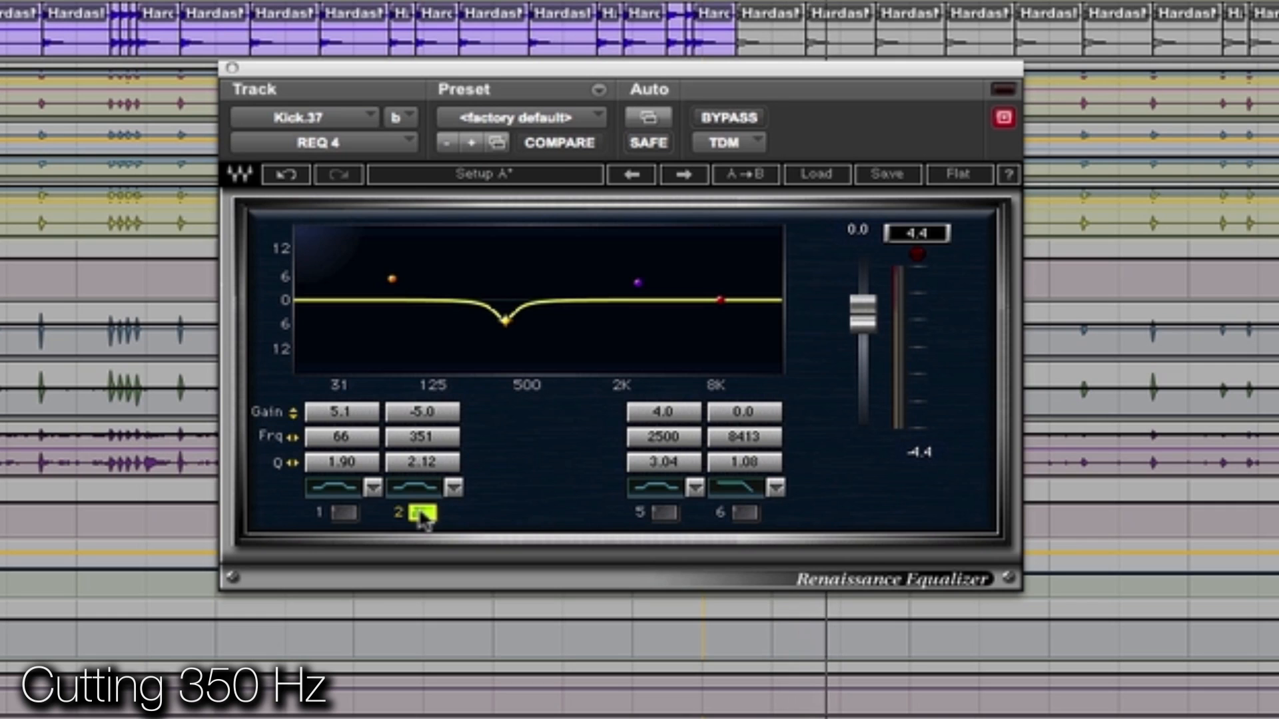
left_click_drag(423, 410, 430, 427)
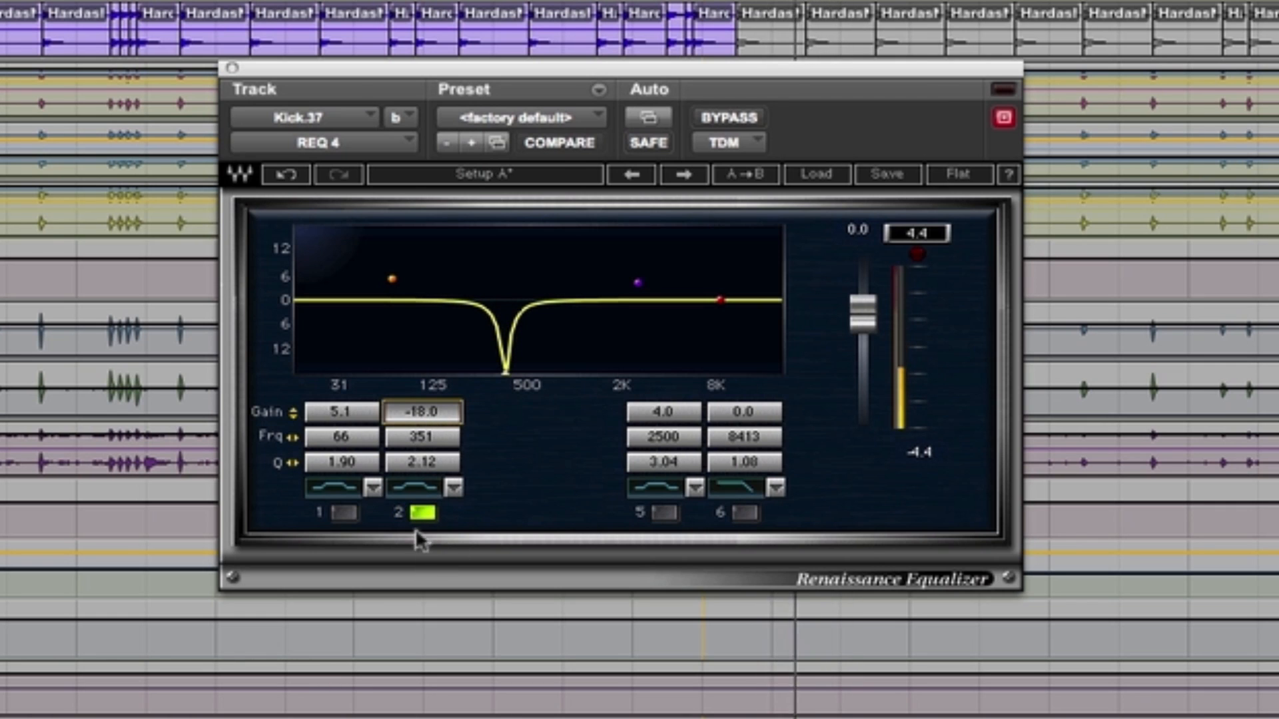
left_click(422, 513)
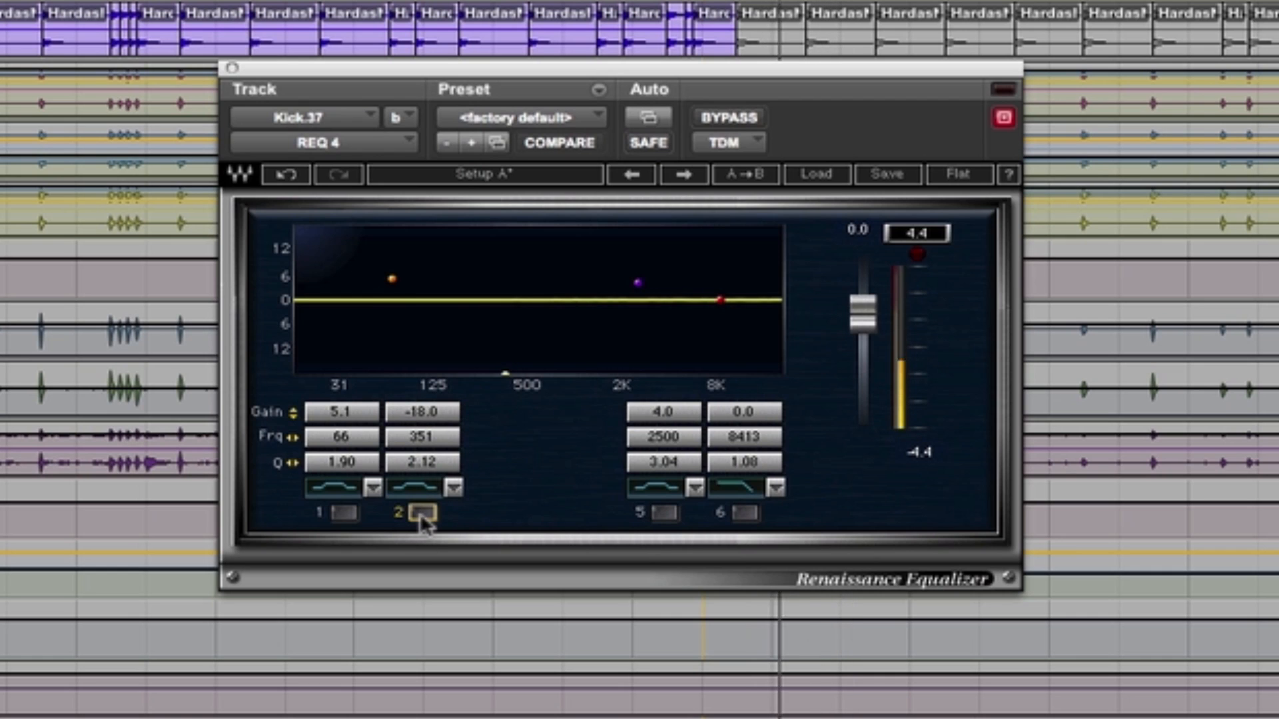
left_click(423, 513)
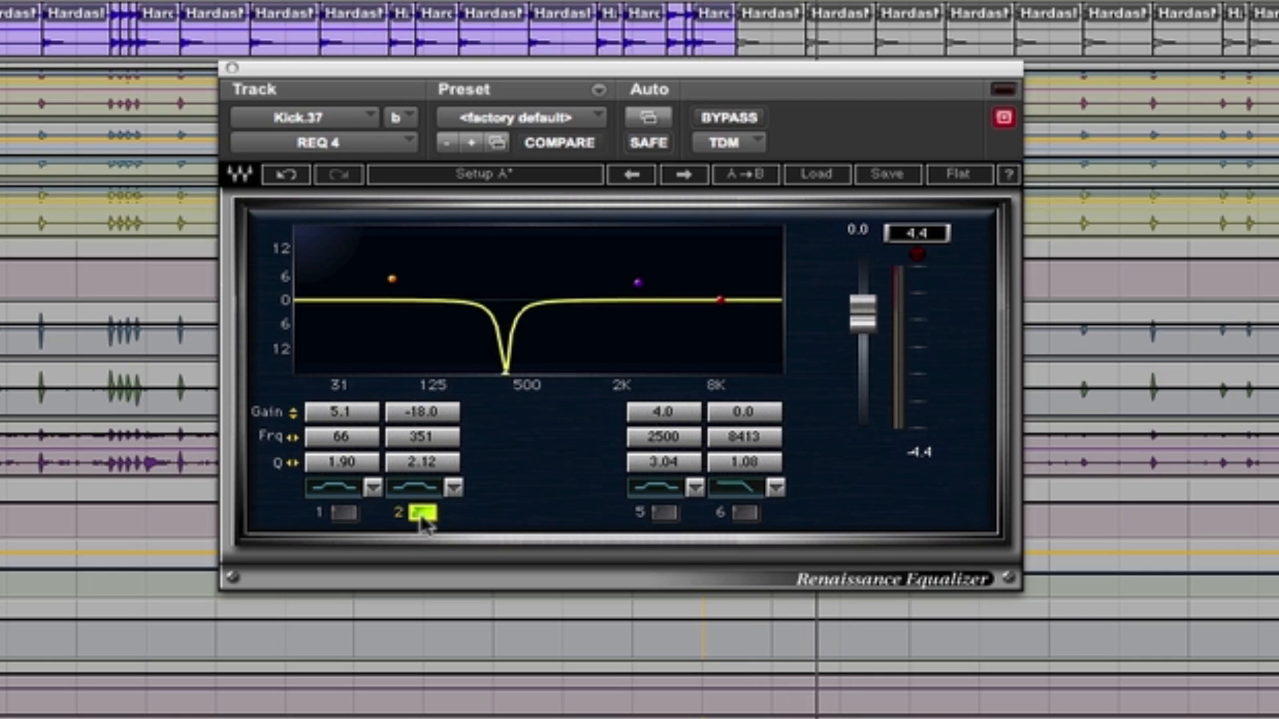
Set band 2's gain to -8.5 for a shallower cut.
left_click(430, 445)
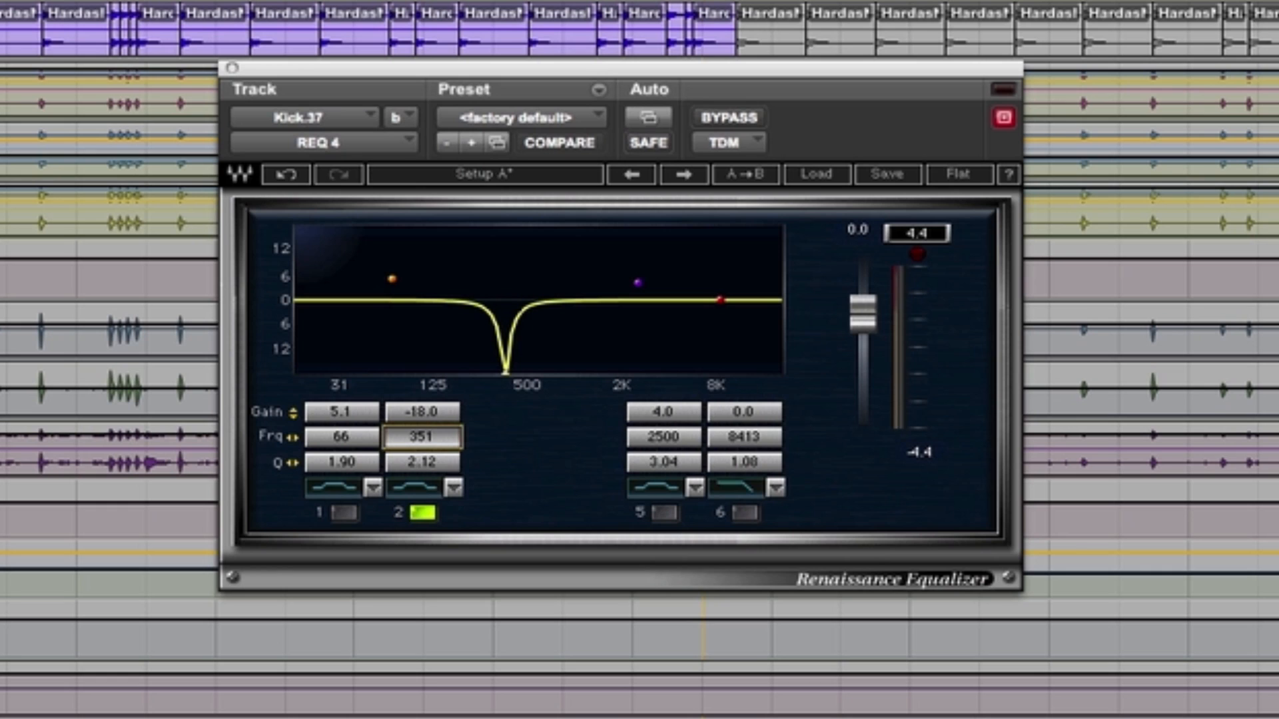
left_click(421, 411)
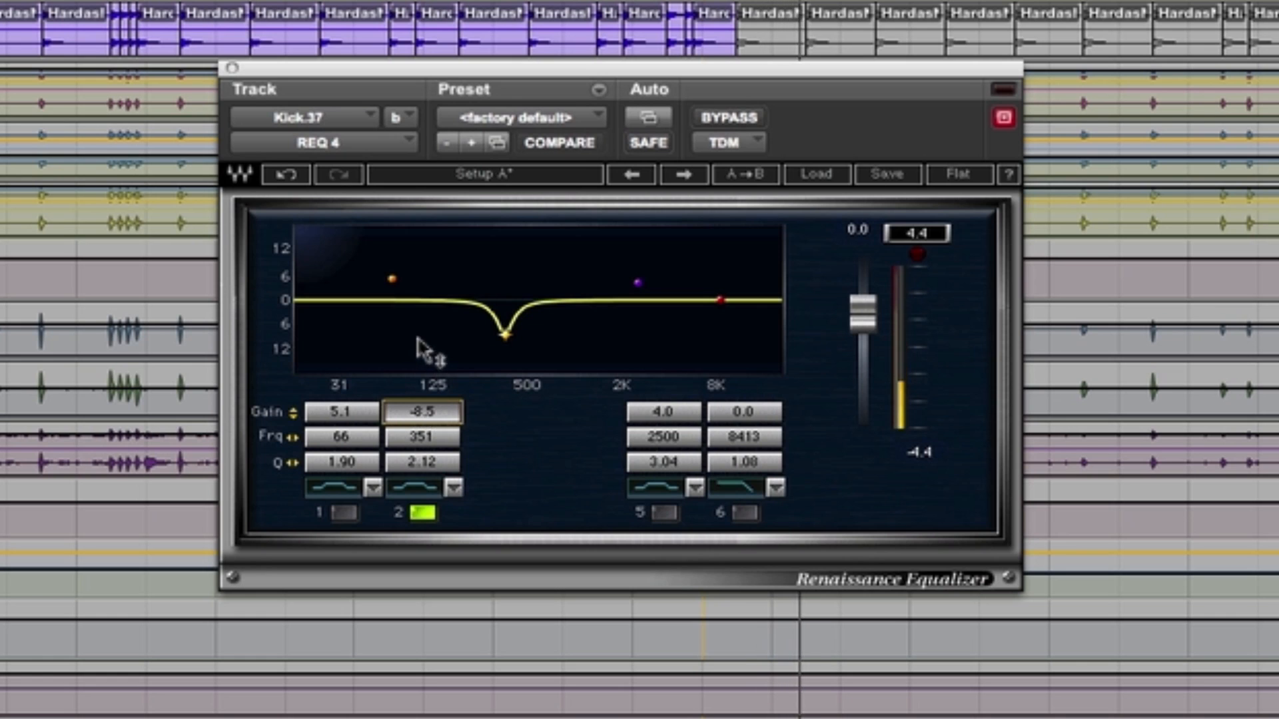
double_click(423, 411)
left_click(586, 441)
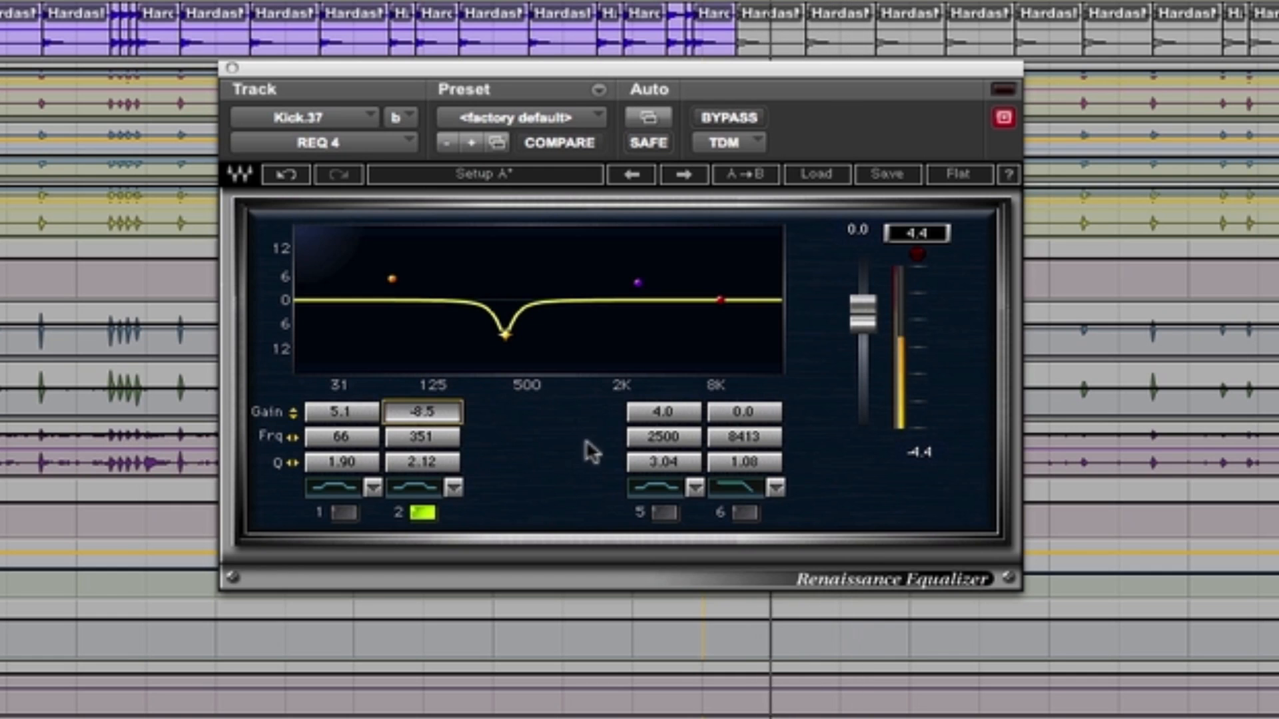
Boost band 2's gain to 14.5, narrow its Q to 5.44, and sweep its frequency up to 2631.
left_click_drag(445, 412, 445, 319)
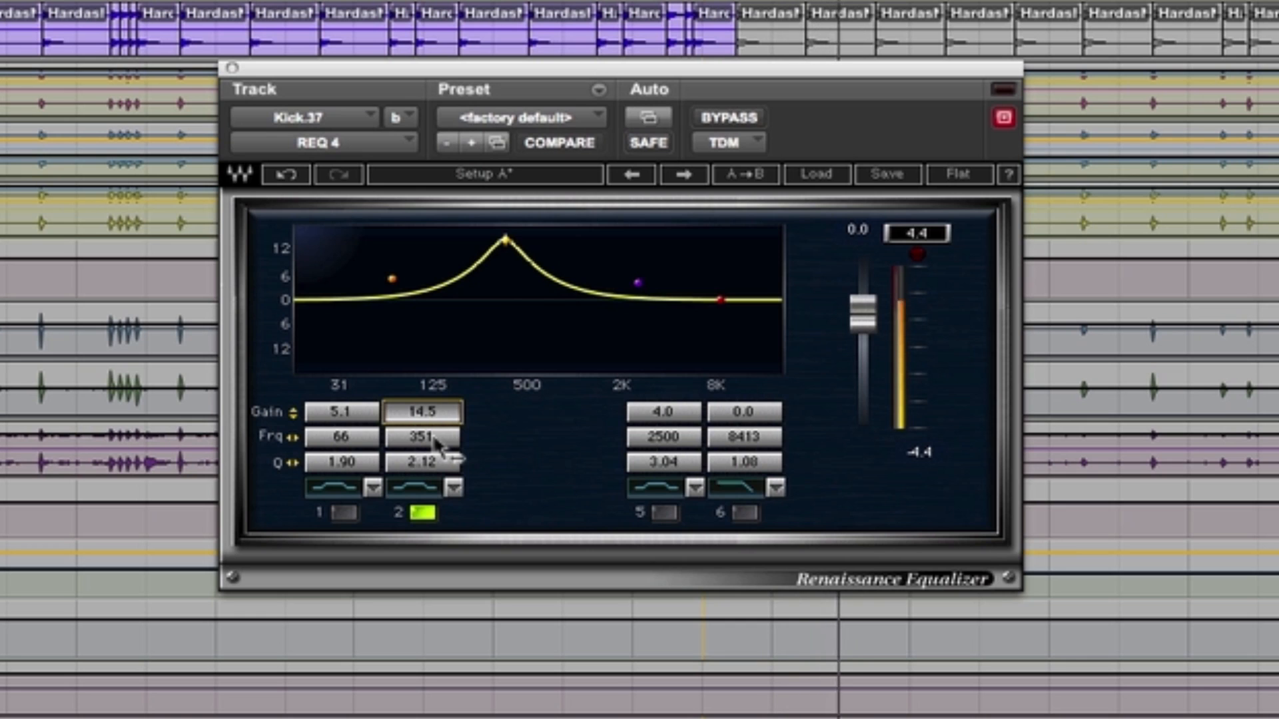
left_click_drag(425, 473, 542, 437)
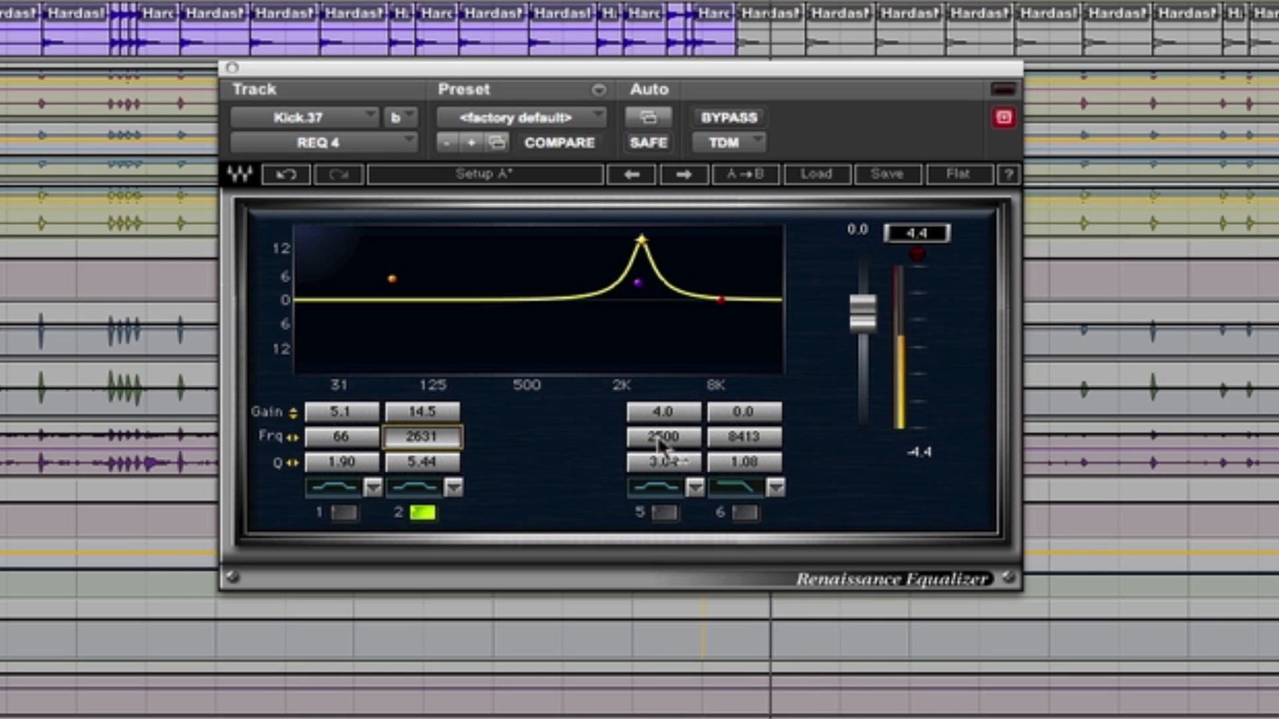
Set band 2's frequency to 350 and cut its gain to -9.4.
left_click(423, 434)
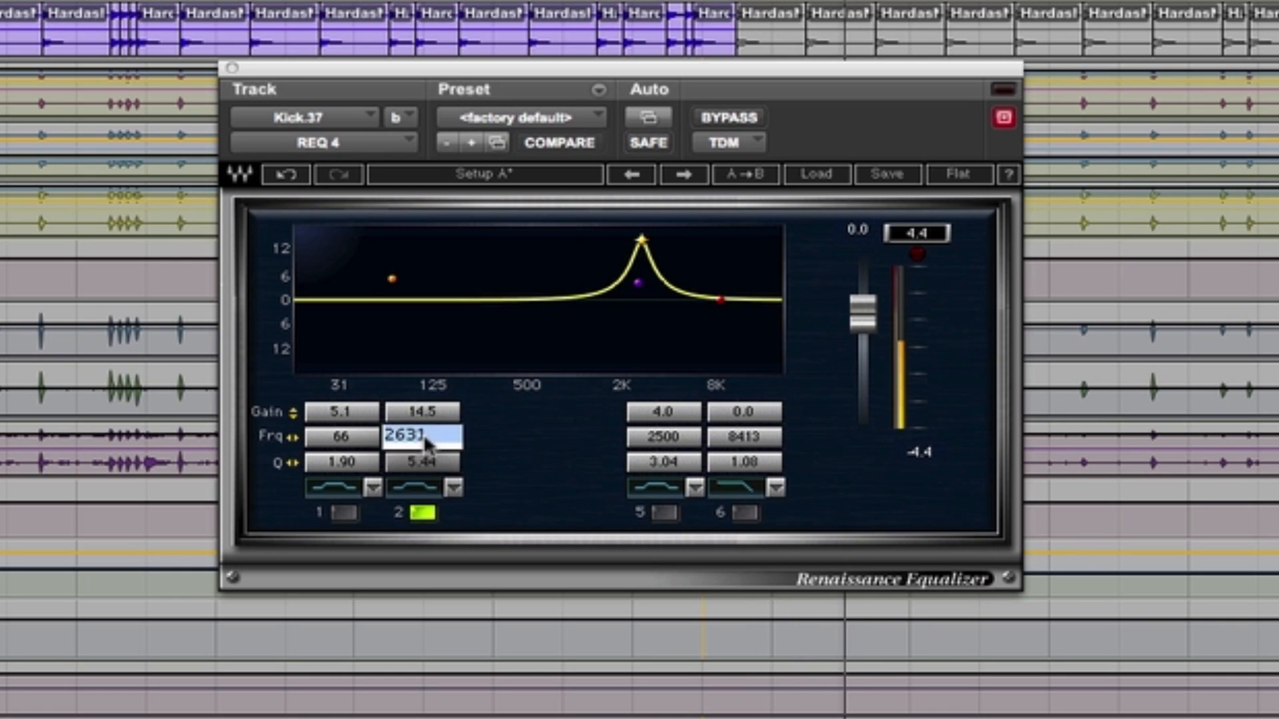
type("350")
key("Return")
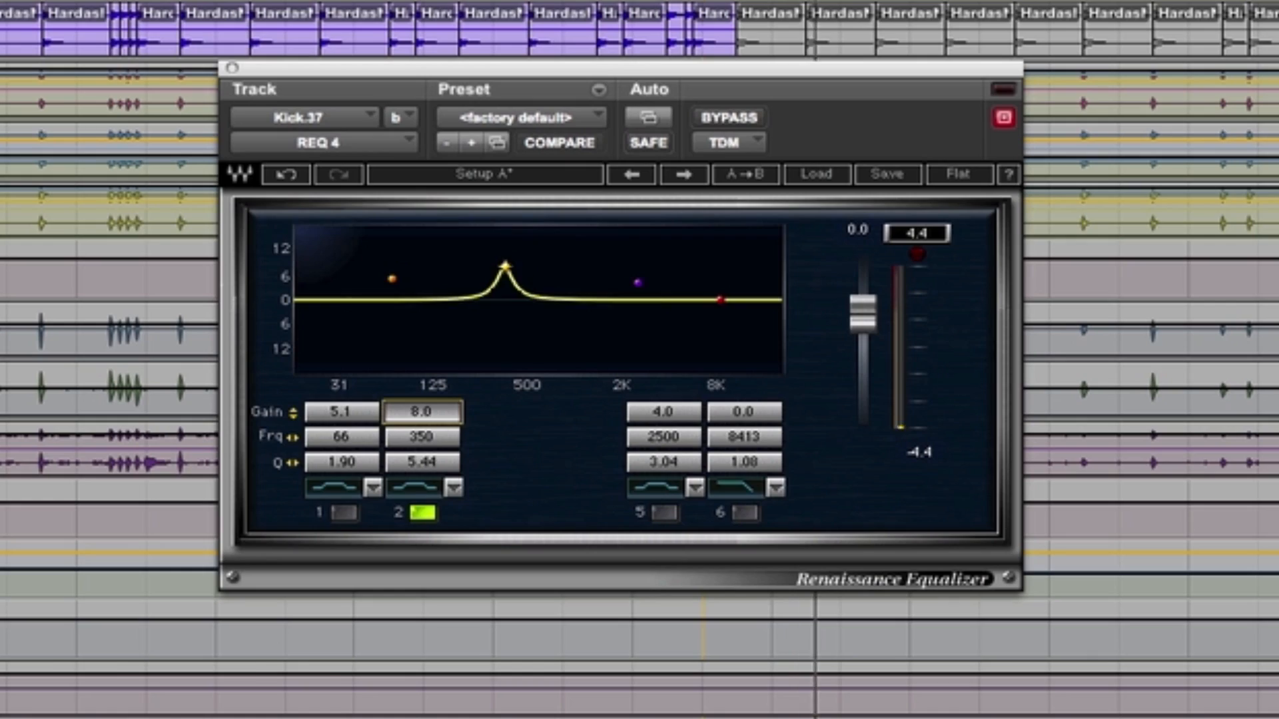
left_click_drag(422, 411, 421, 484)
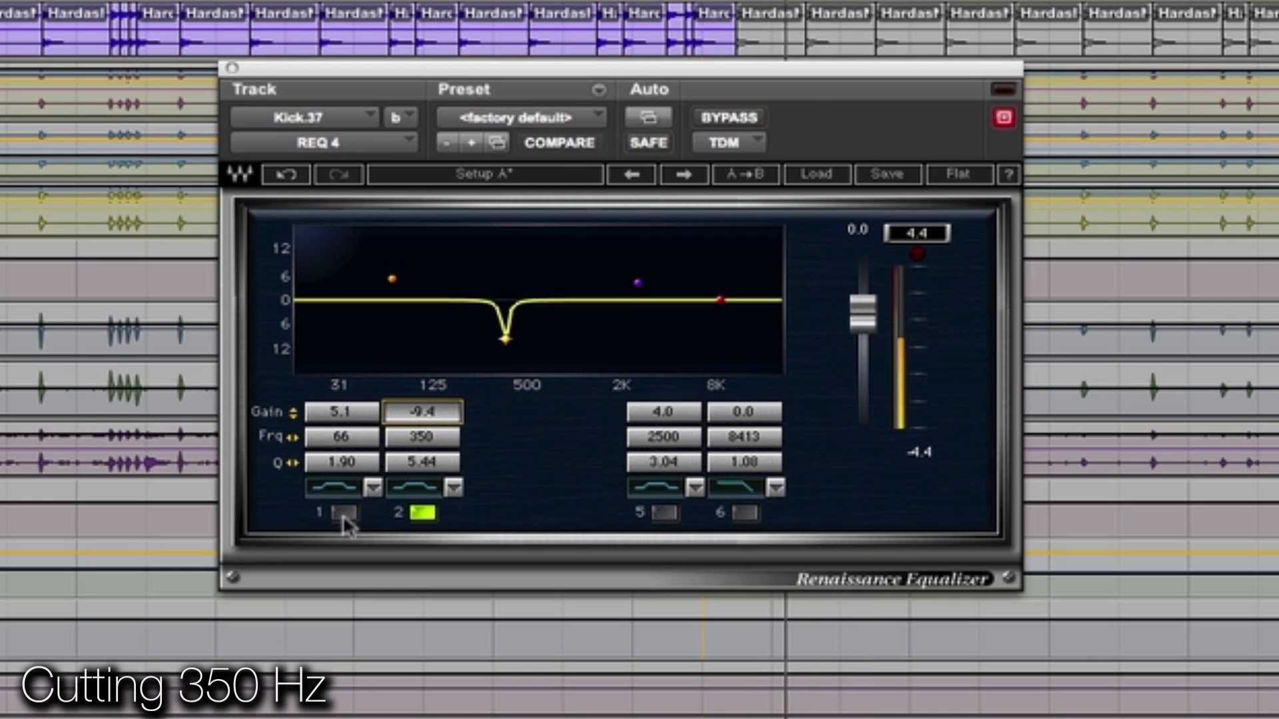
Re-enable bands 1 and 5 and compare the complete kick EQ with the effect bypassed and active.
left_click(343, 513)
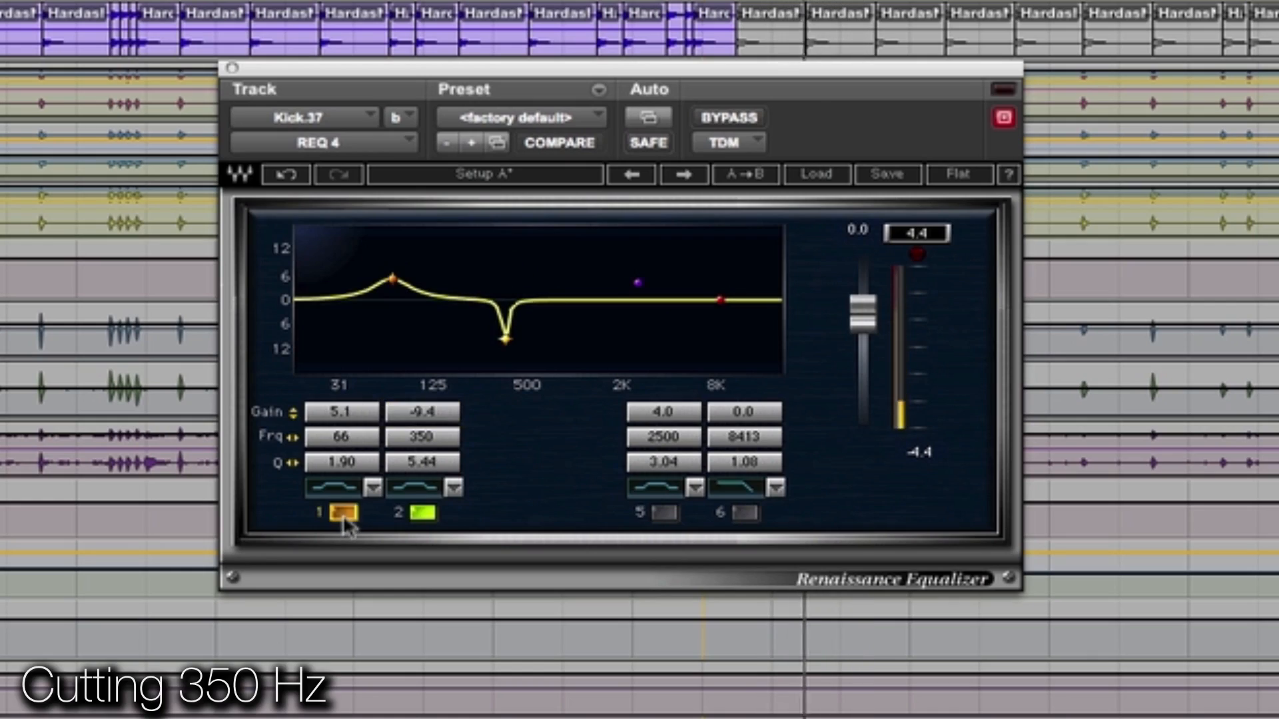
left_click(664, 513)
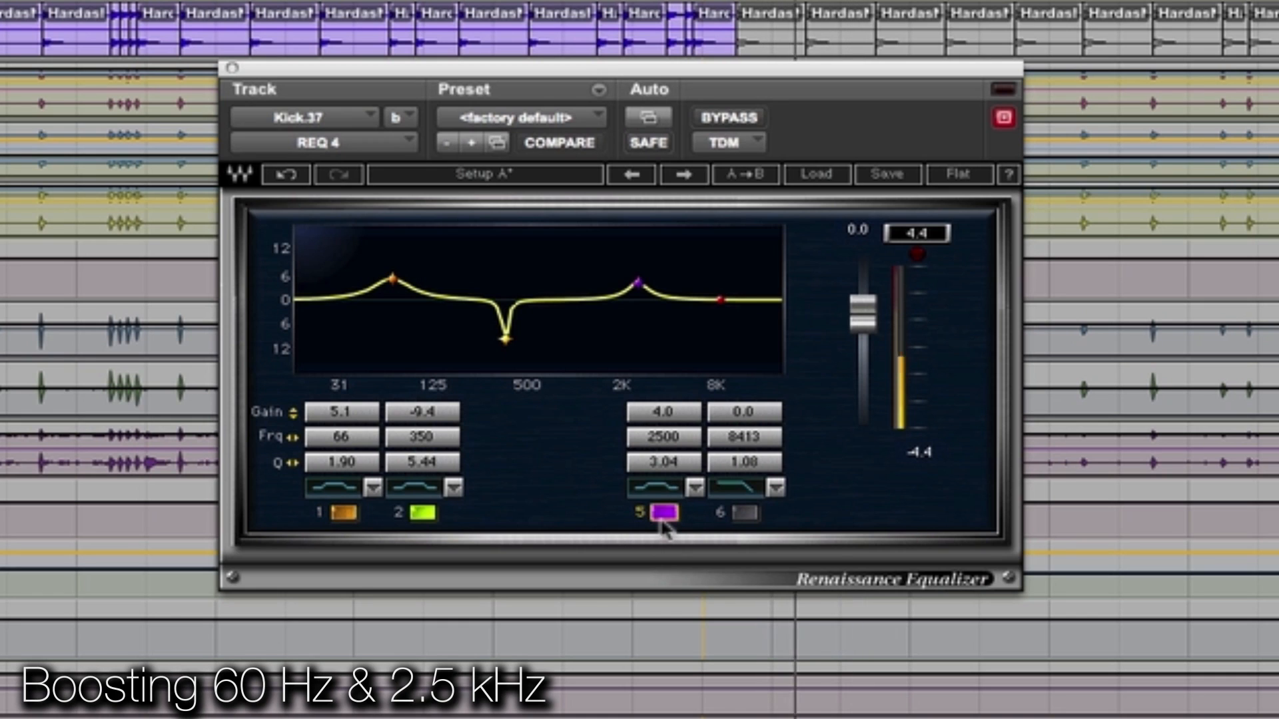
left_click(369, 412)
left_click(733, 114)
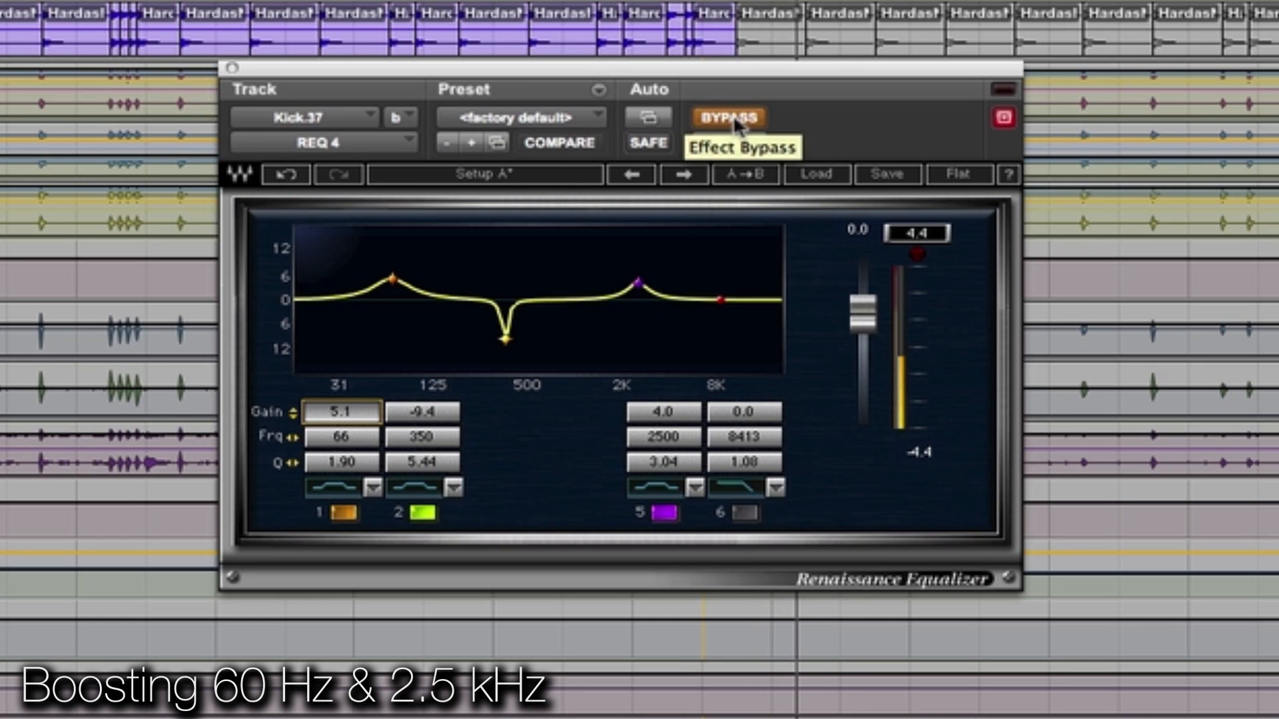
left_click(733, 115)
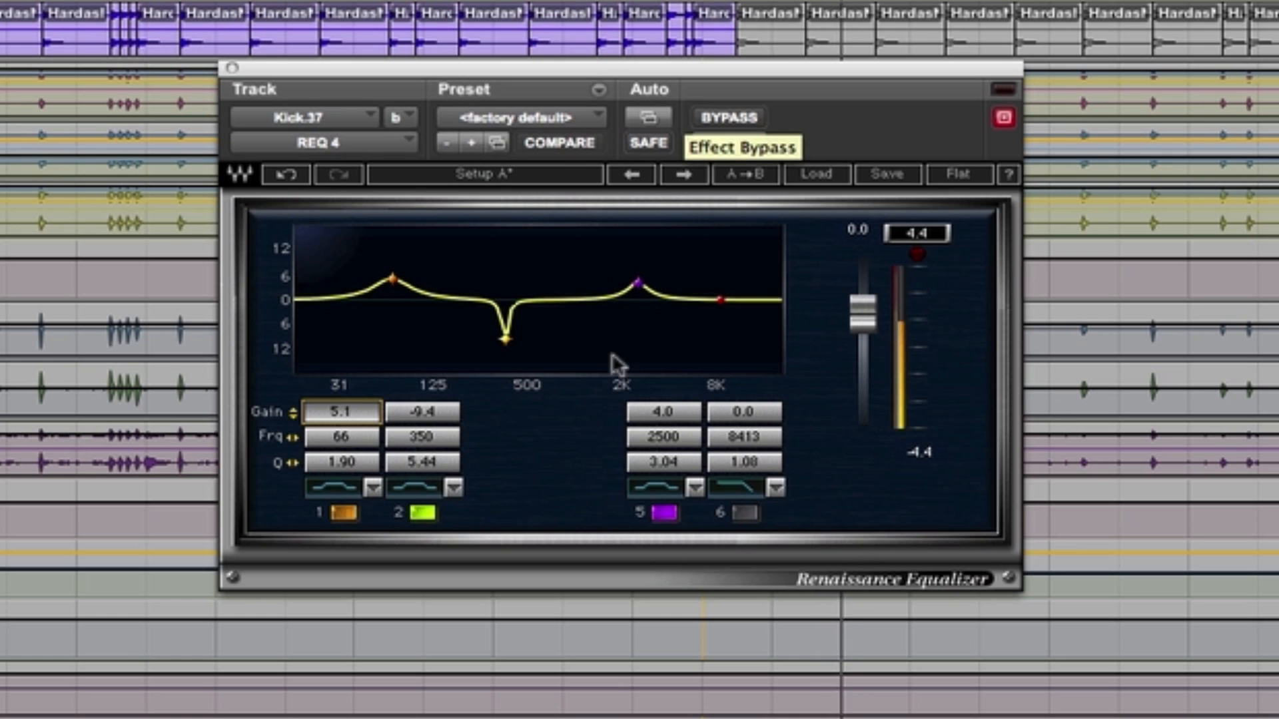
Widen band 2's cut to a Q of 1.92 and compare the EQ bypassed and active.
left_click_drag(434, 465, 434, 516)
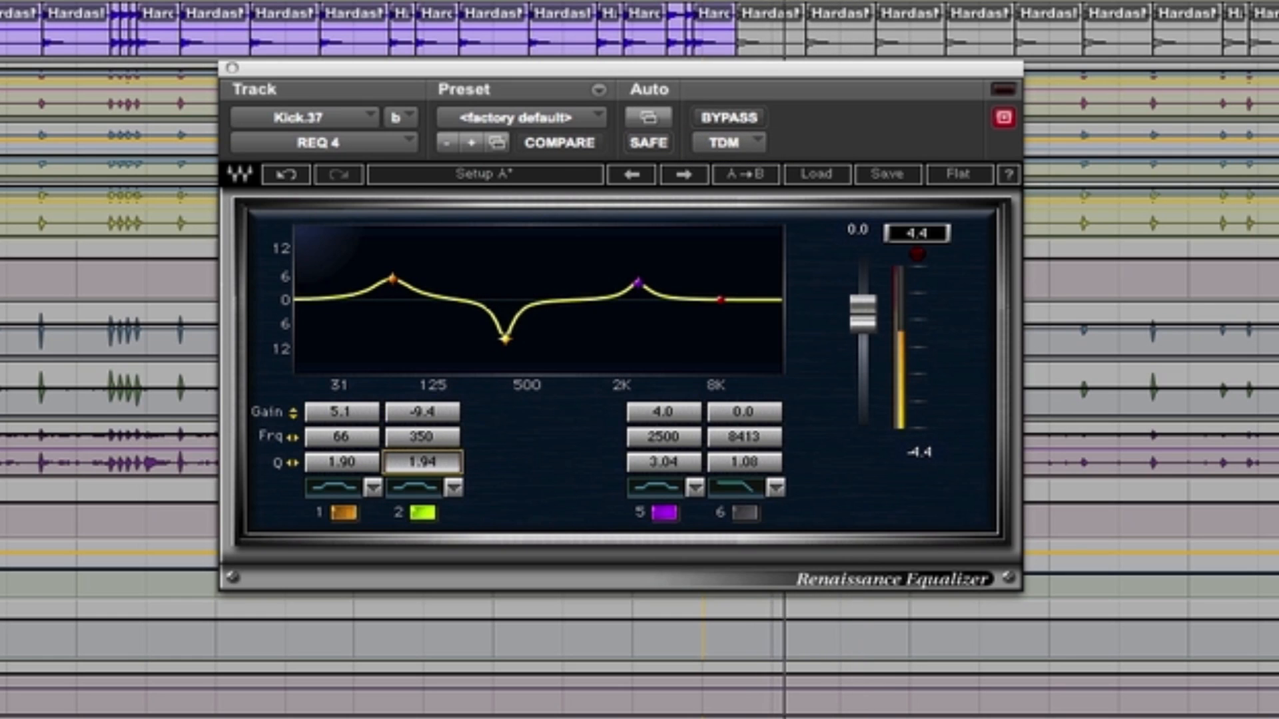
left_click(729, 120)
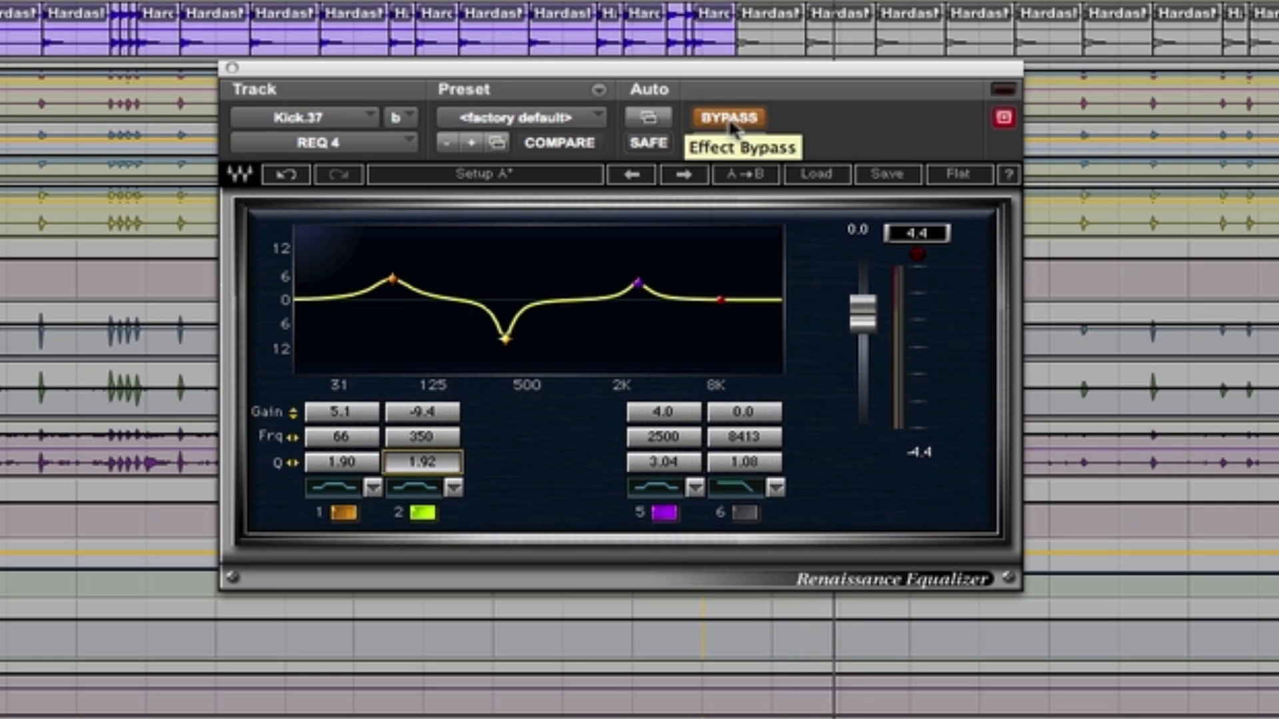
left_click(731, 120)
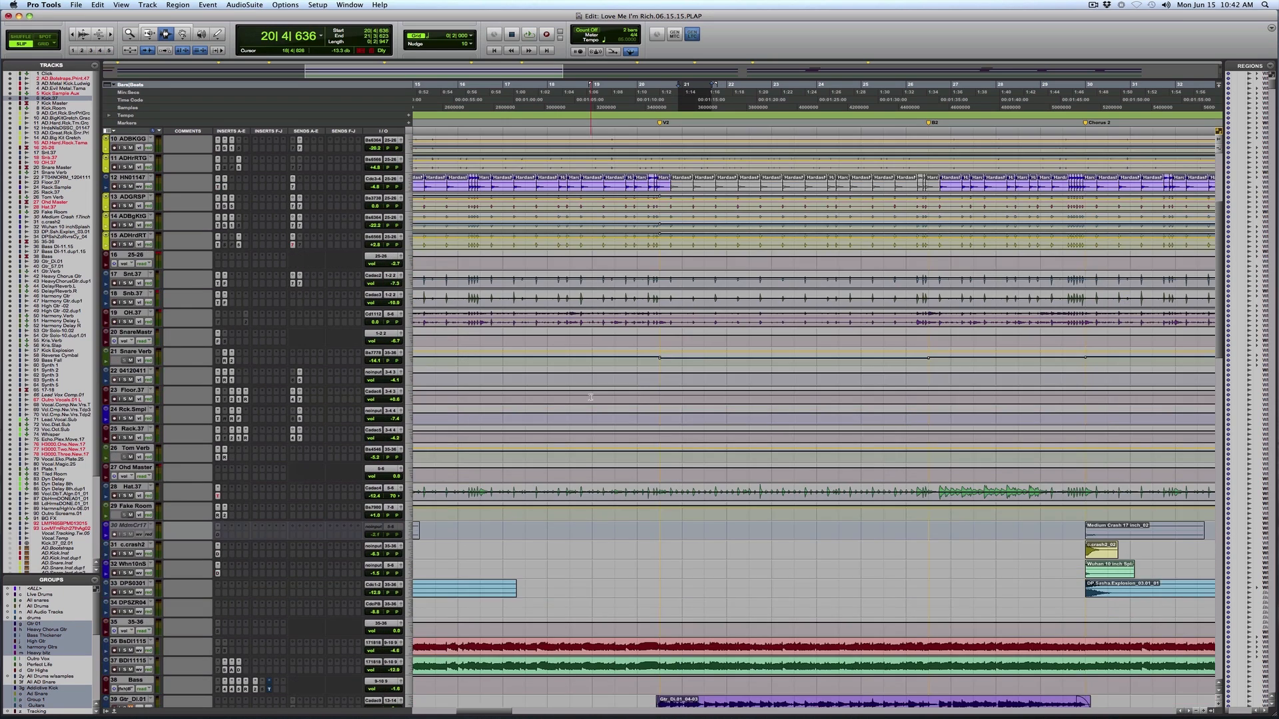
Select the first heavy chorus guitar clip on the two grouped heavy chorus guitar tracks.
scroll(591, 398, "down", 6)
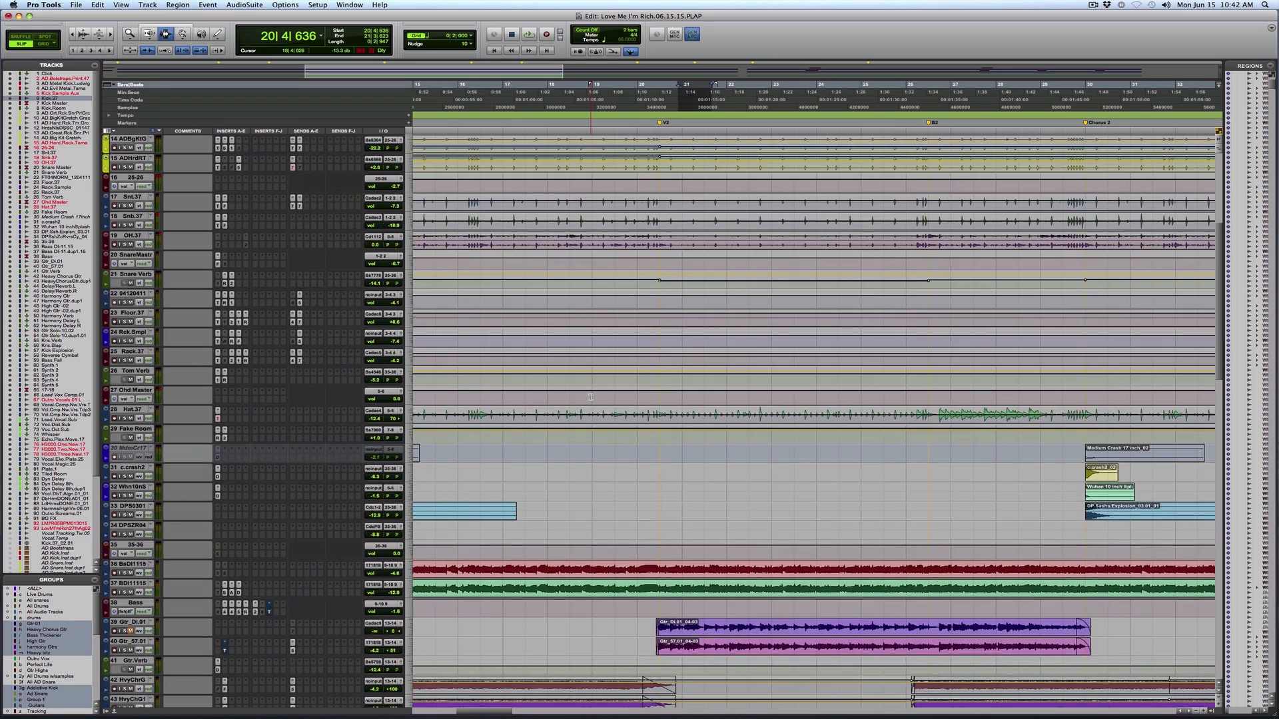
scroll(591, 398, "down", 3)
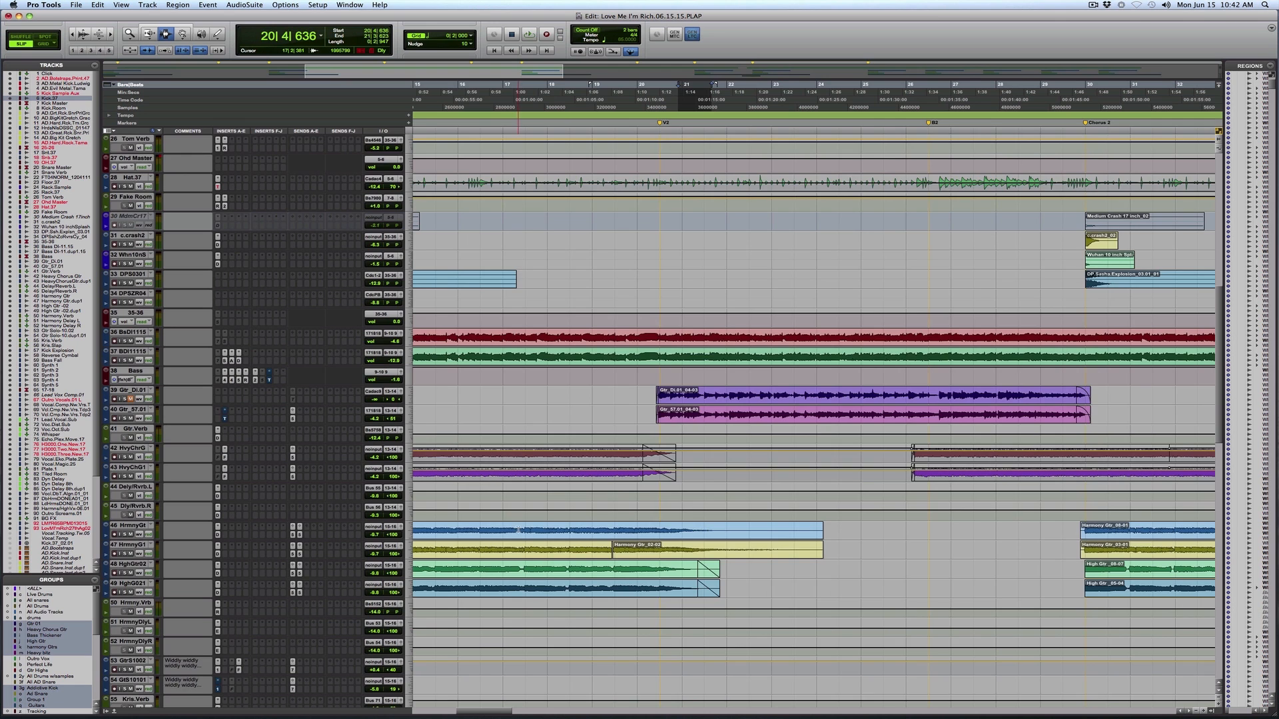
scroll(519, 530, "down", 6)
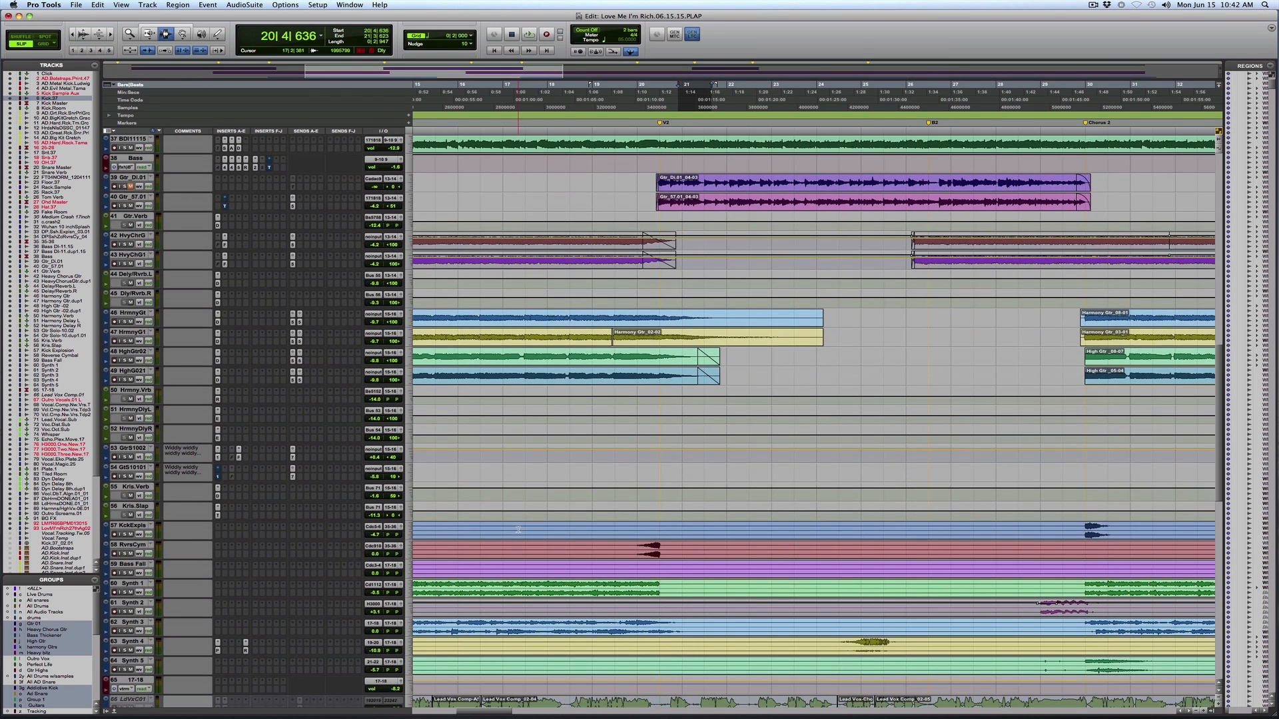
double_click(558, 323)
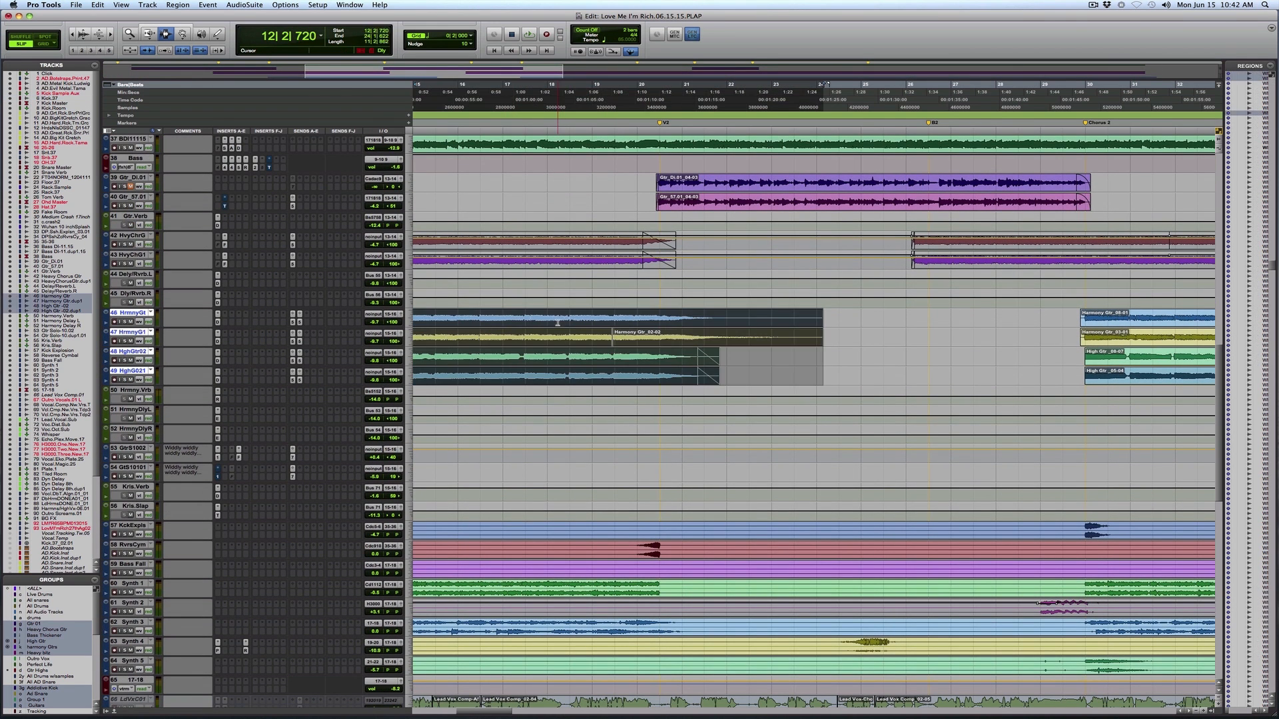
key("super+bracketleft")
key("super+bracketleft")
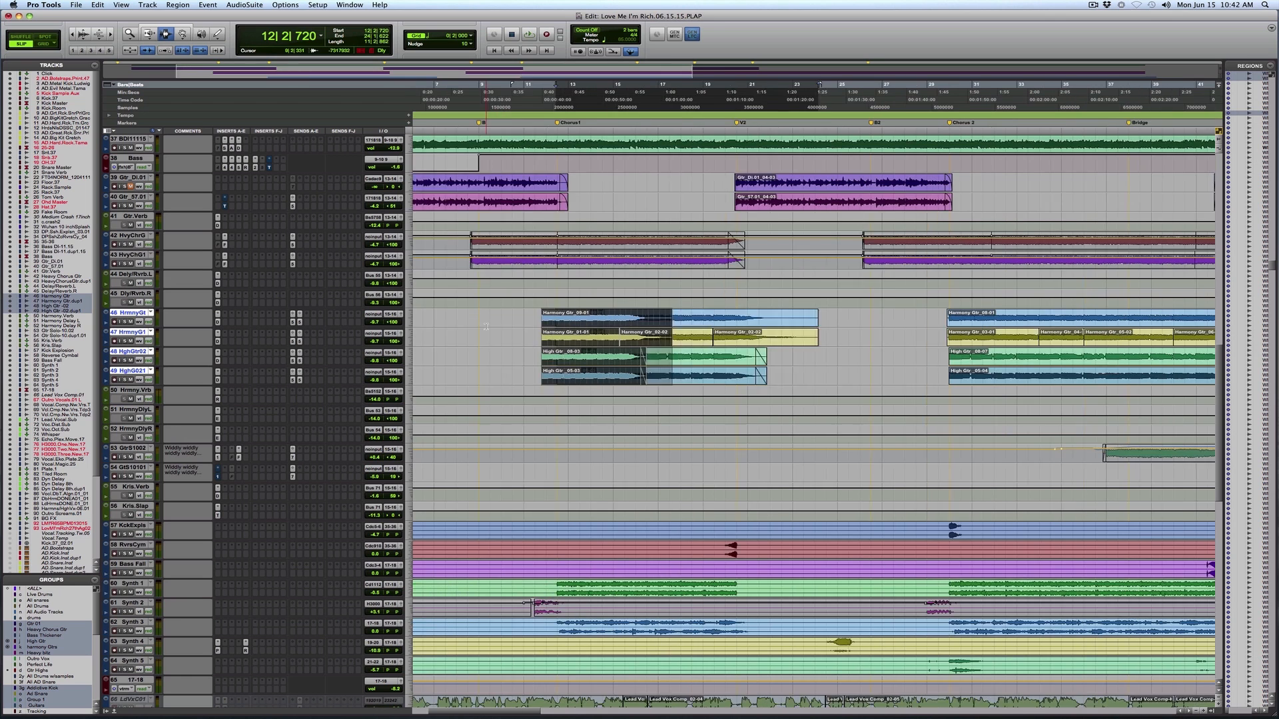
double_click(521, 243)
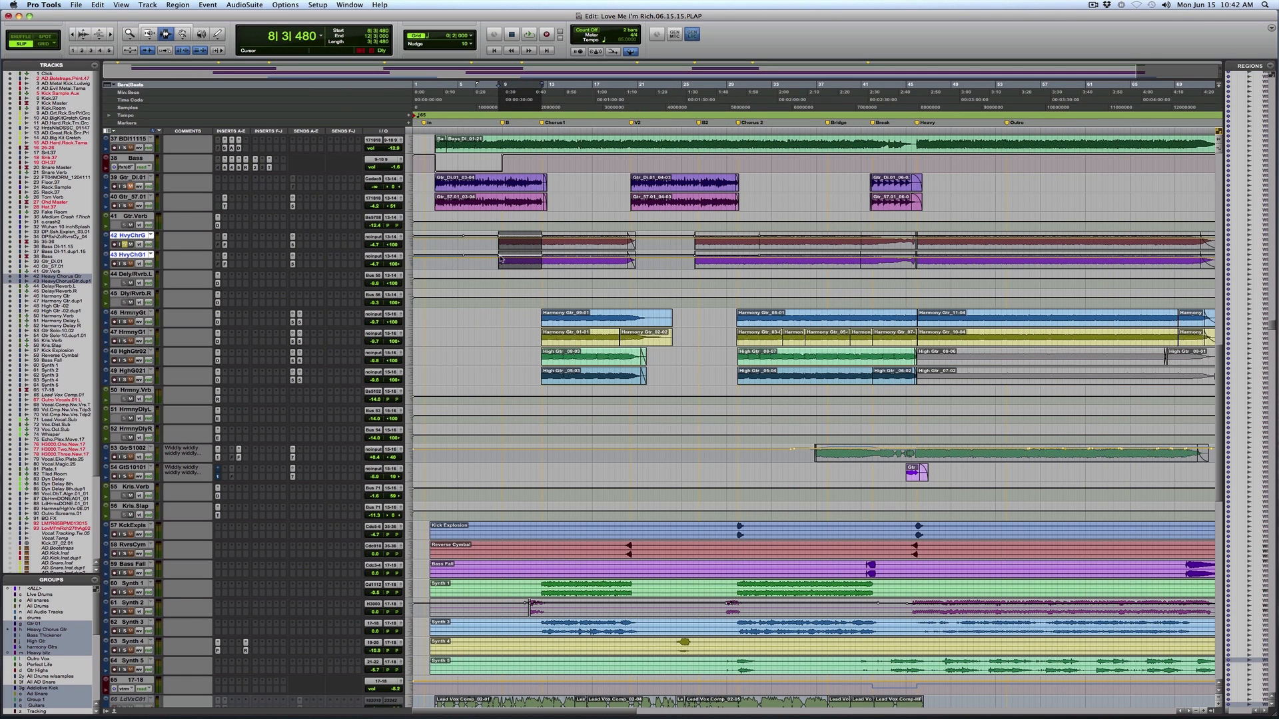
Start playback from the heavy chorus guitar selection and open the FilterBank E4 equalizer on the Heavy Chorus Gtr track.
key("space")
key("F5")
left_click_drag(493, 260, 630, 260)
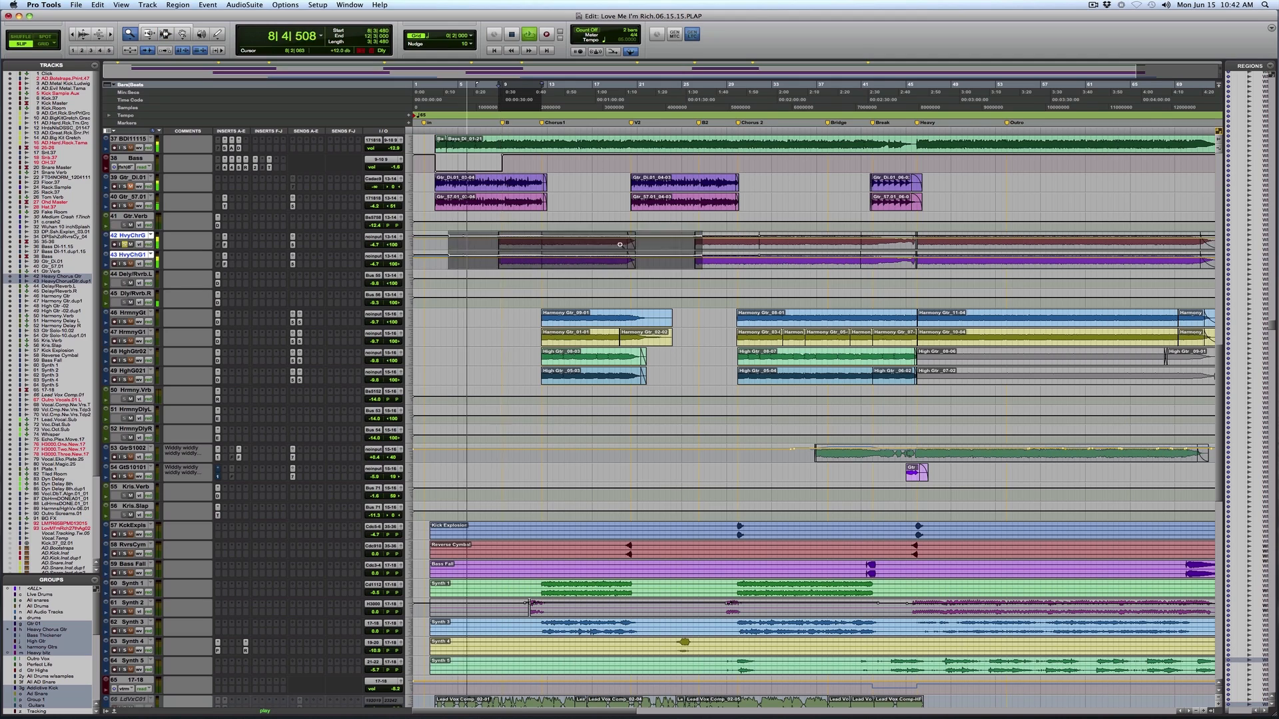
left_click(224, 237)
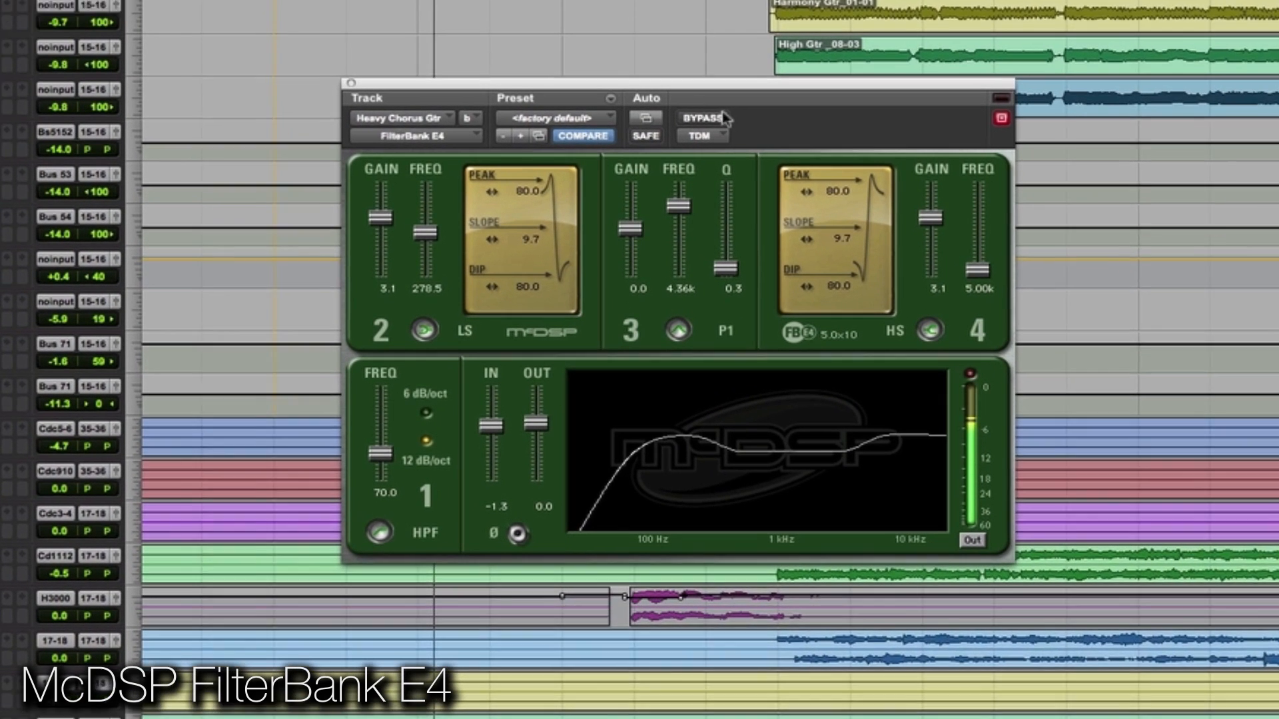
Compare the heavy chorus guitar EQ bypassed and active, and set band 2's 278.5 Hz low-shelf gain to 3.4 dB.
left_click(686, 323)
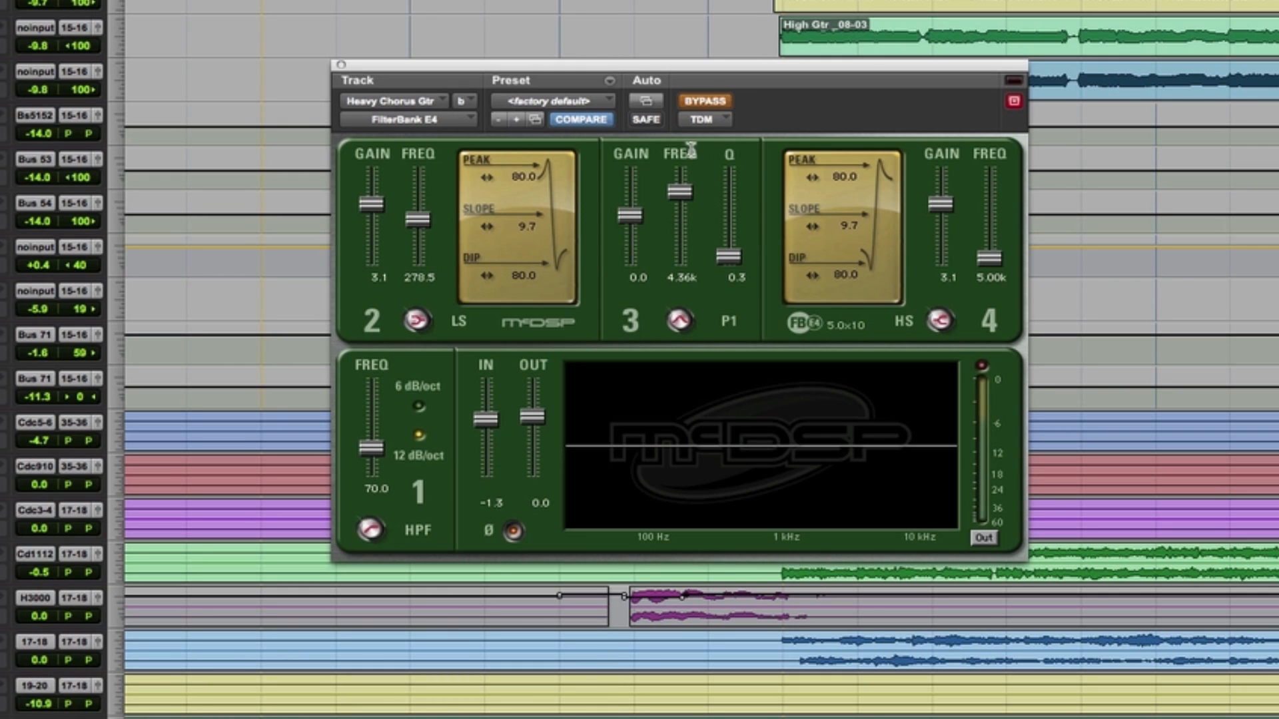
left_click(707, 101)
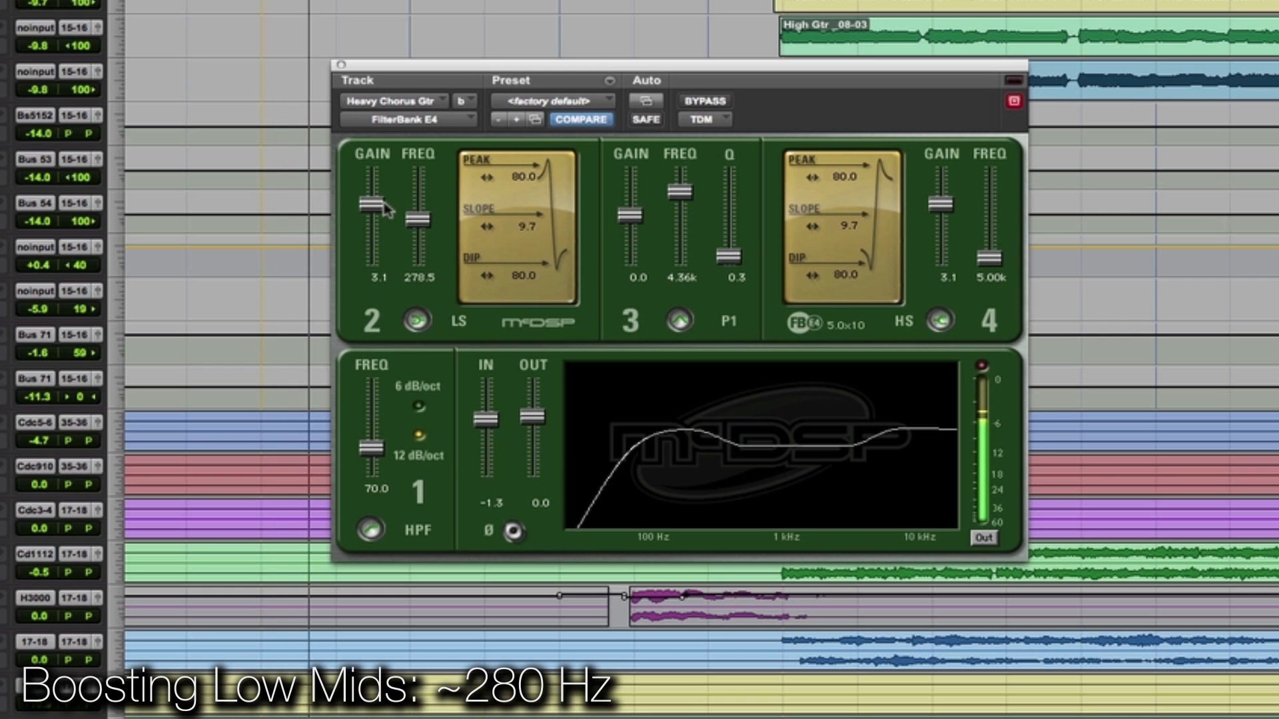
mouse_move(377, 208)
left_mouse_down()
mouse_move(375, 187)
mouse_move(373, 209)
left_mouse_up()
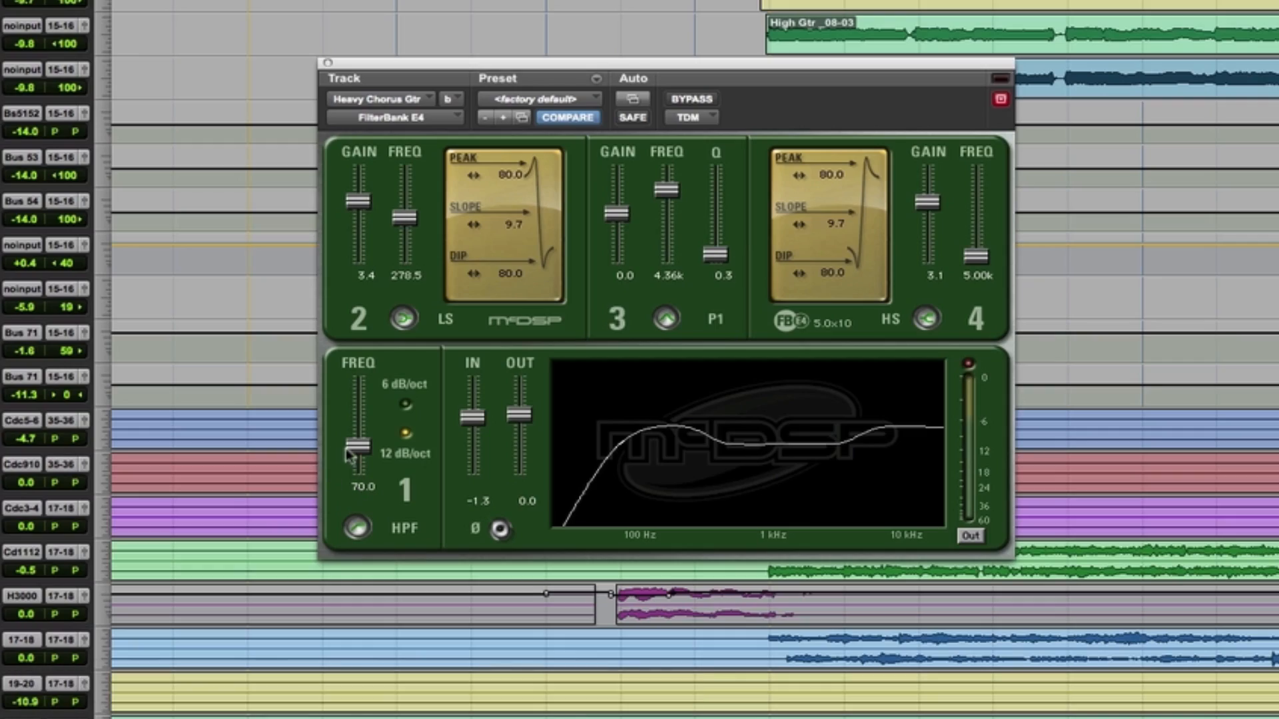
Sweep the guitar EQ's high-pass frequency up to 293 Hz during playback and set it back down to 78.9 Hz.
key("space")
left_click_drag(358, 447, 360, 430)
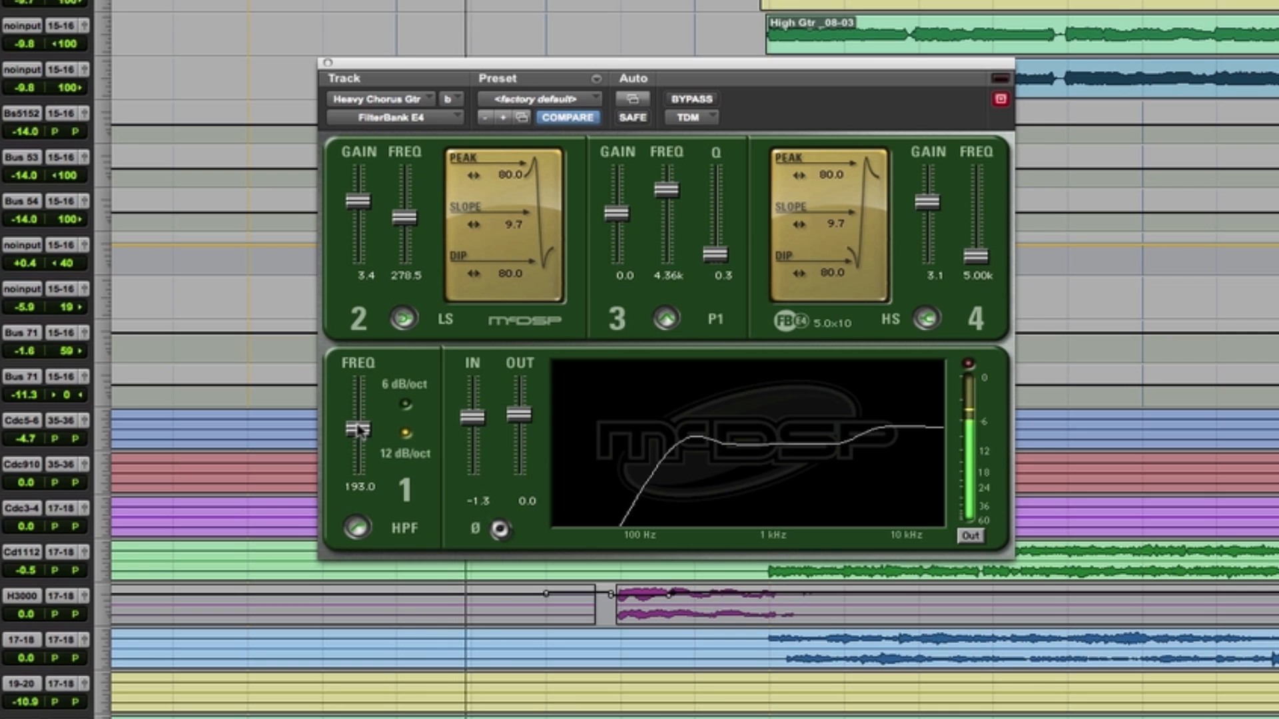
mouse_move(360, 429)
left_mouse_down()
mouse_move(358, 444)
mouse_move(358, 428)
left_mouse_up()
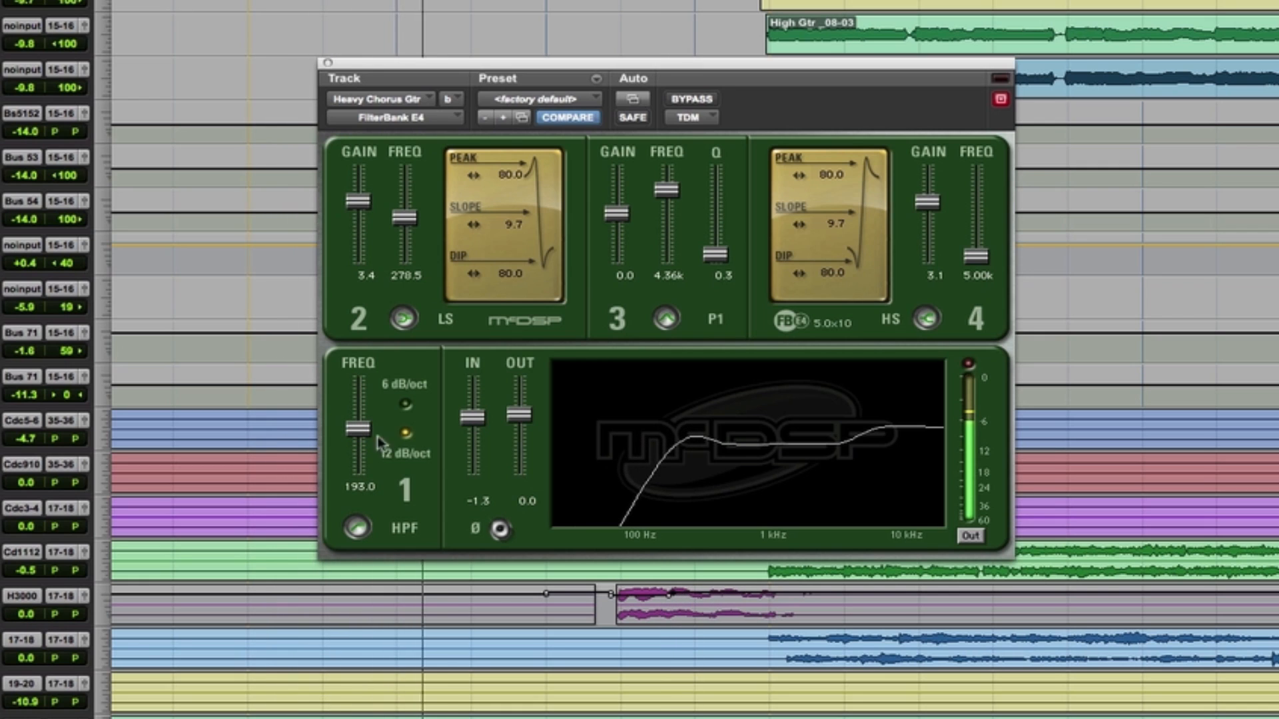
left_click_drag(351, 430, 353, 427)
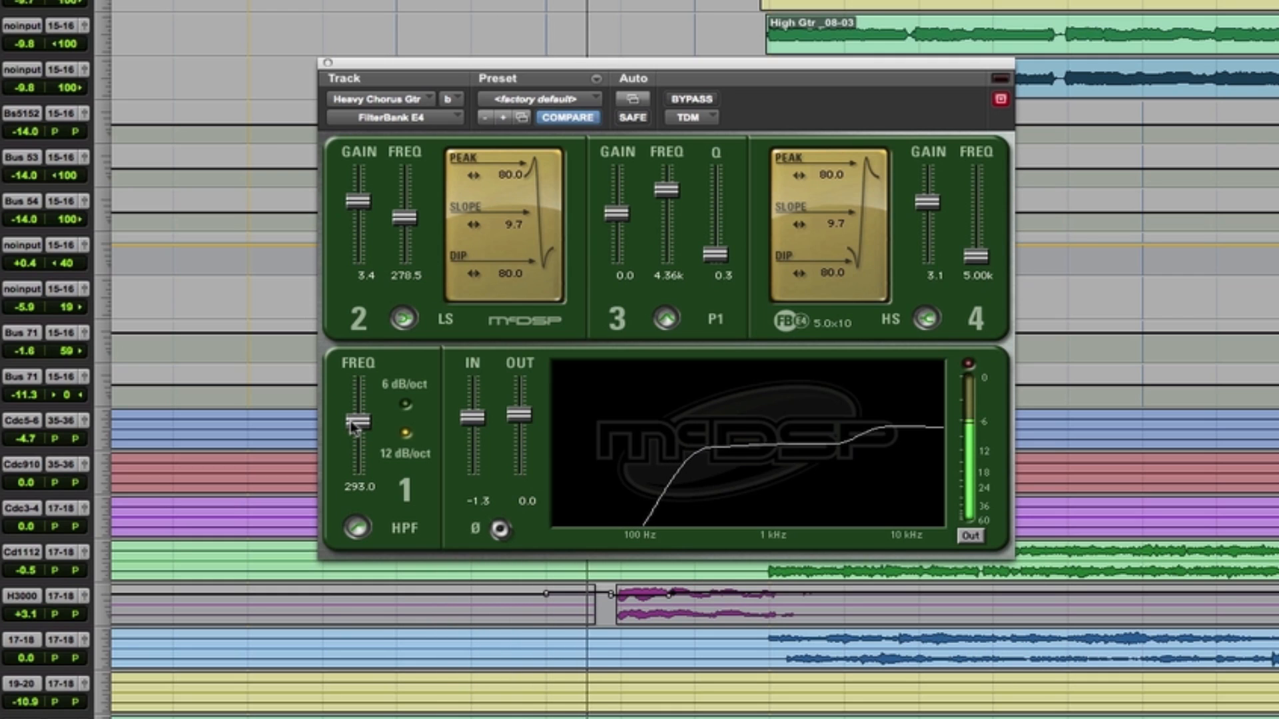
left_click_drag(352, 425, 350, 451)
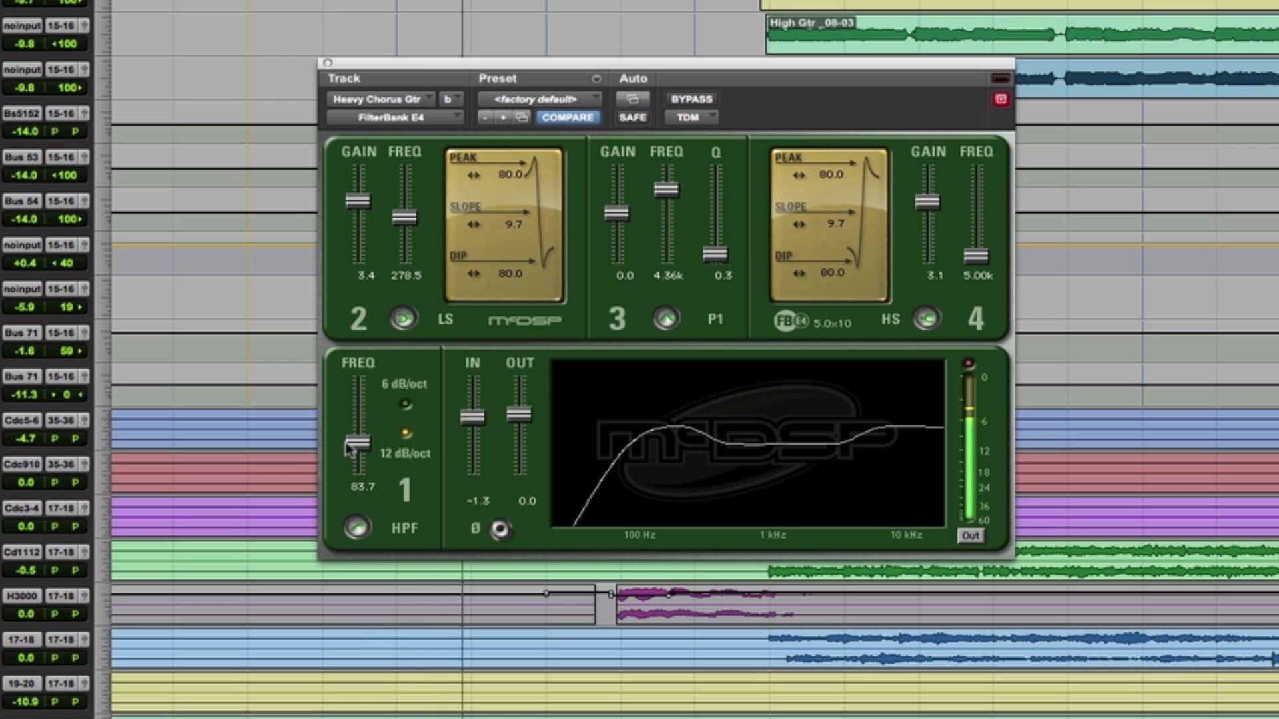
left_click_drag(350, 450, 350, 451)
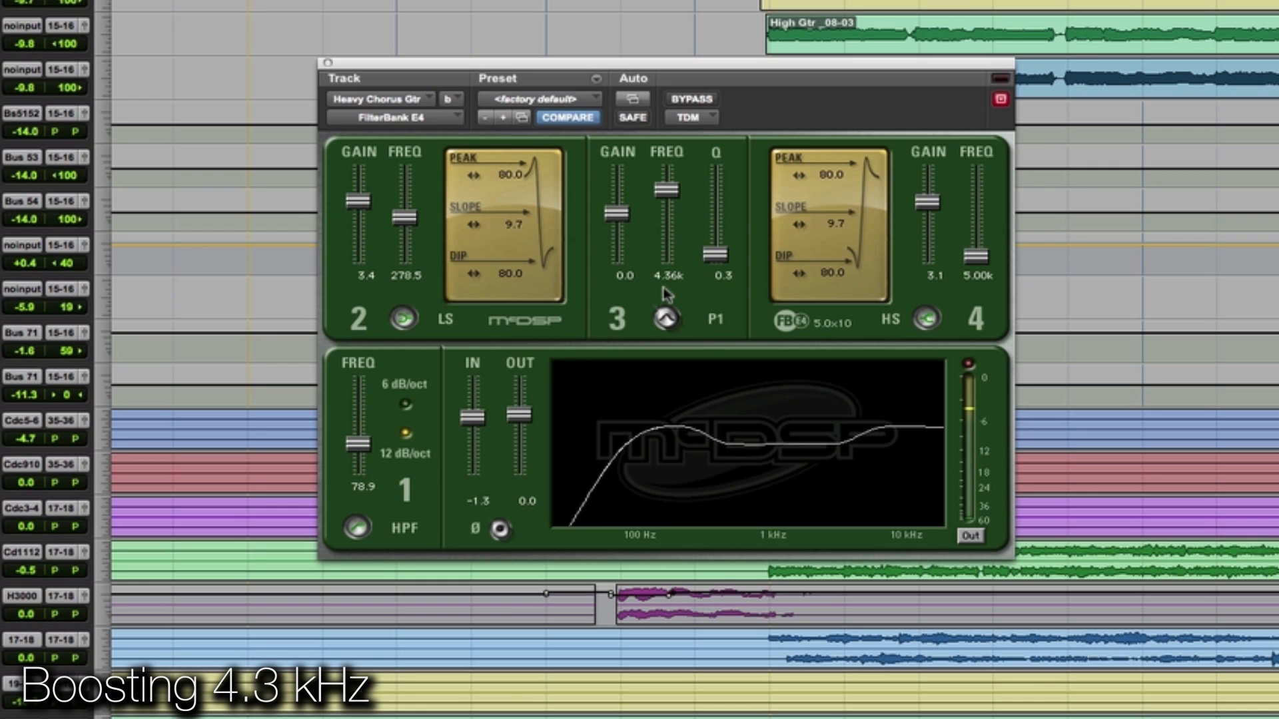
Audition stronger high-frequency guitar boosts, setting band 3's 4.36 kHz gain to 1.1 dB and band 4's 5 kHz high-shelf gain to 4.3 dB.
left_click_drag(617, 213, 617, 198)
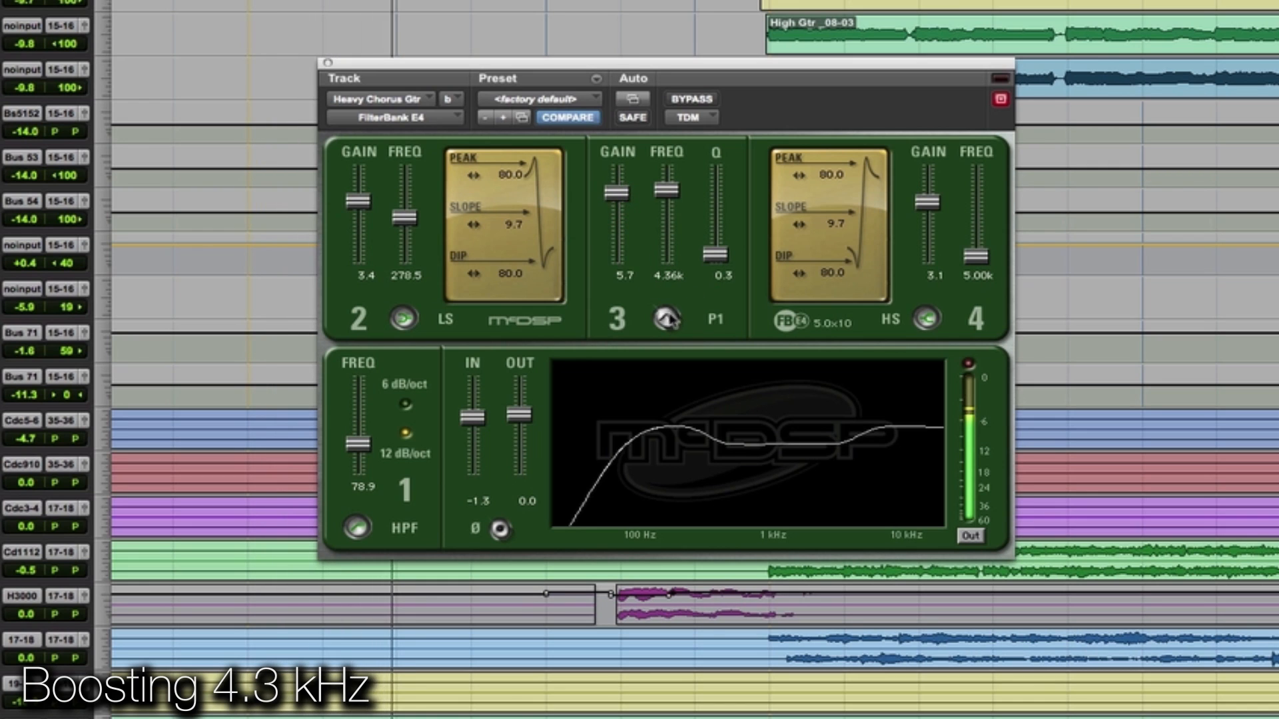
left_click_drag(617, 194, 624, 211)
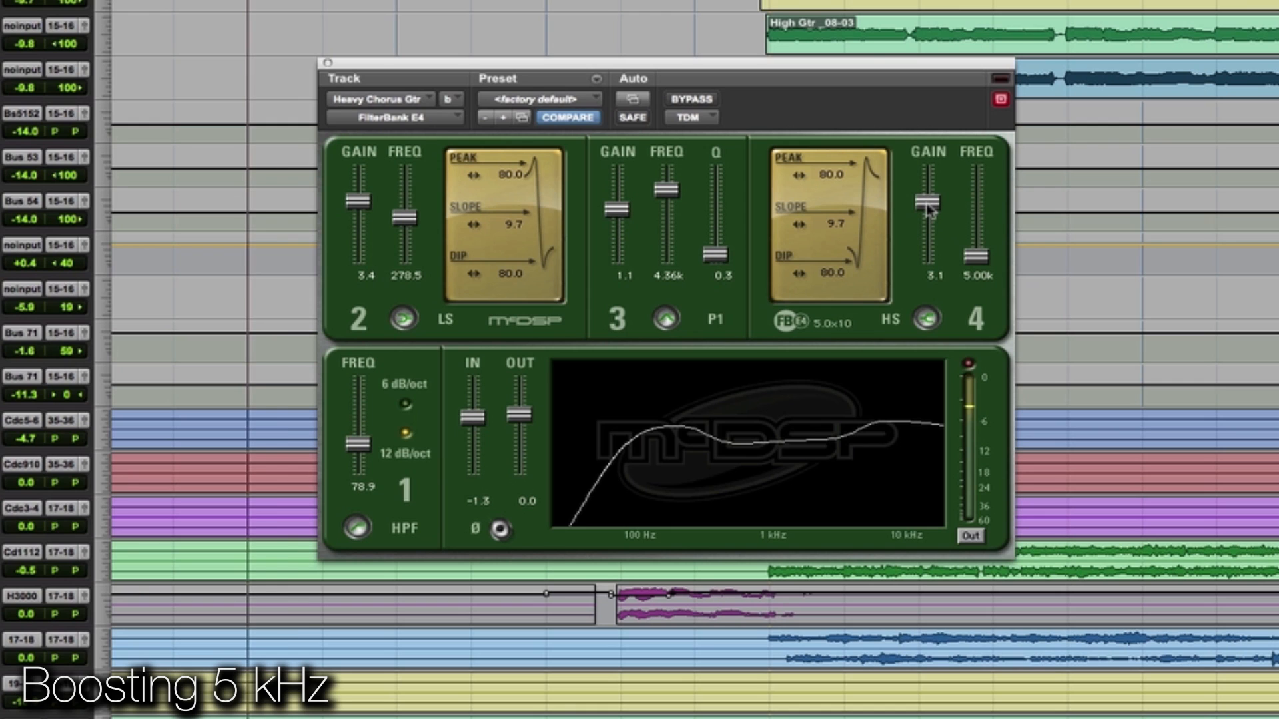
left_click_drag(930, 209, 923, 196)
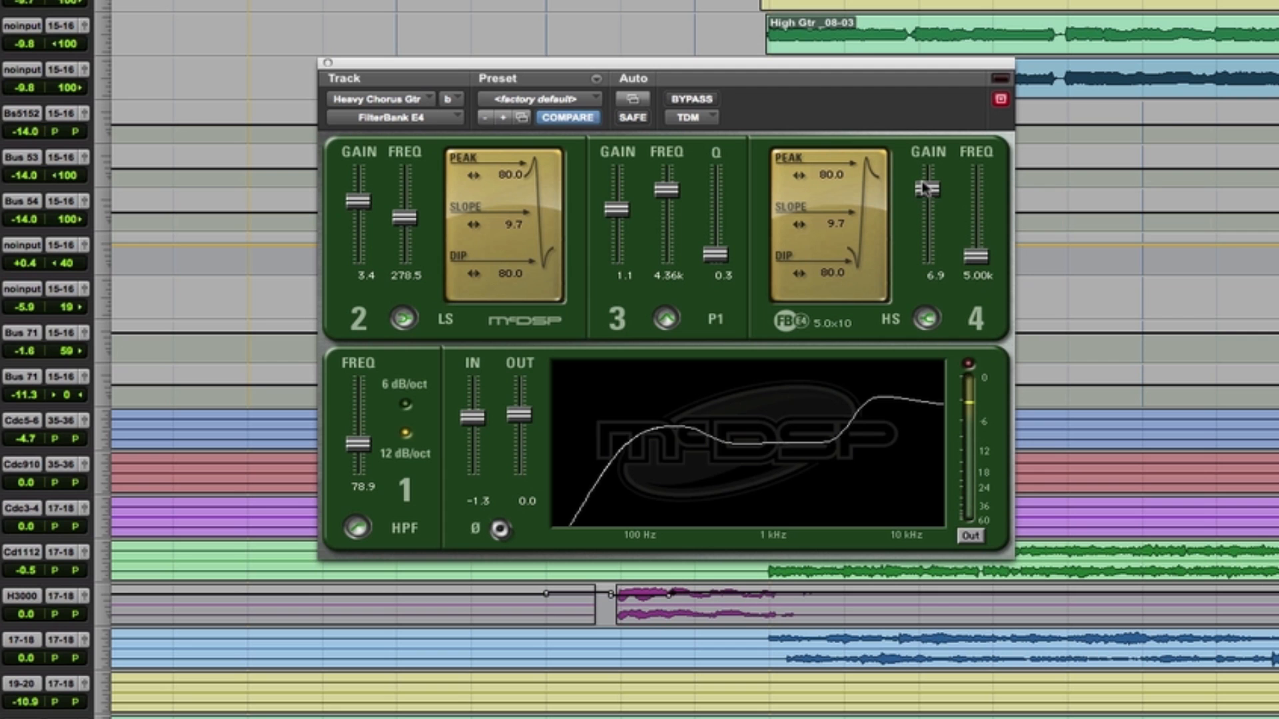
left_click_drag(933, 190, 937, 202)
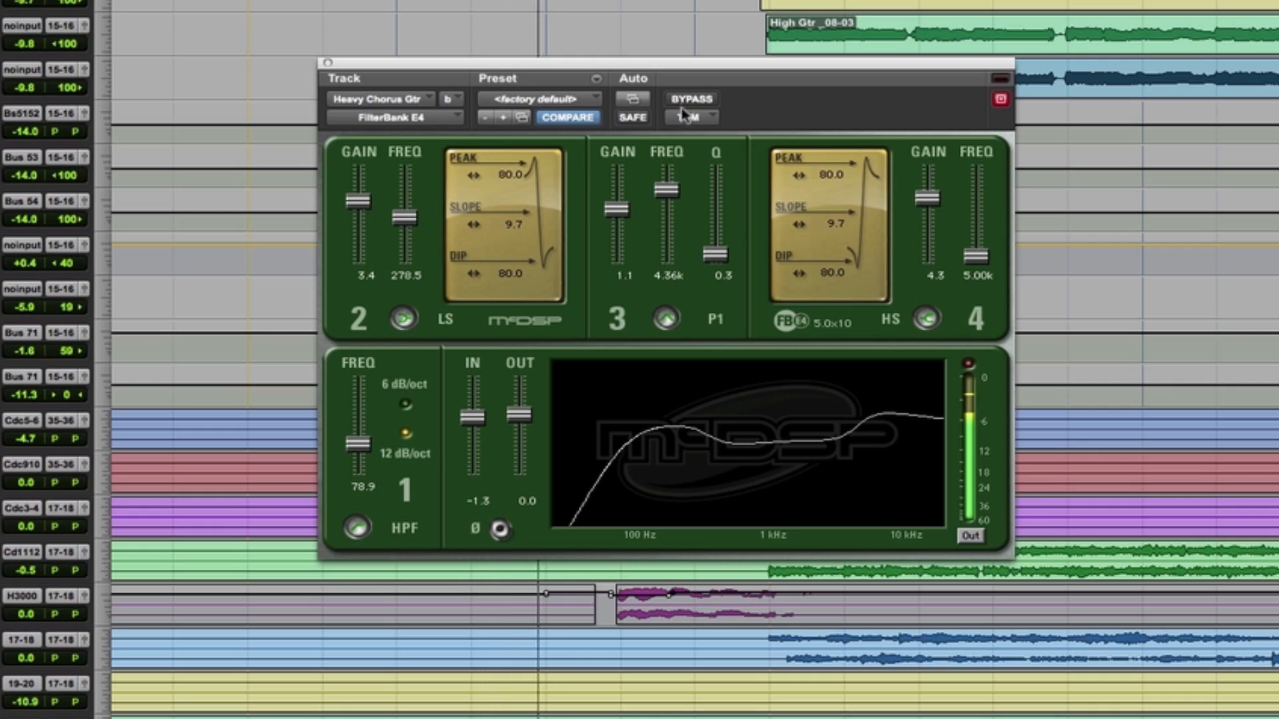
Compare the complete guitar EQ with the effect bypassed and active, and close the FilterBank E4 window.
left_click(687, 102)
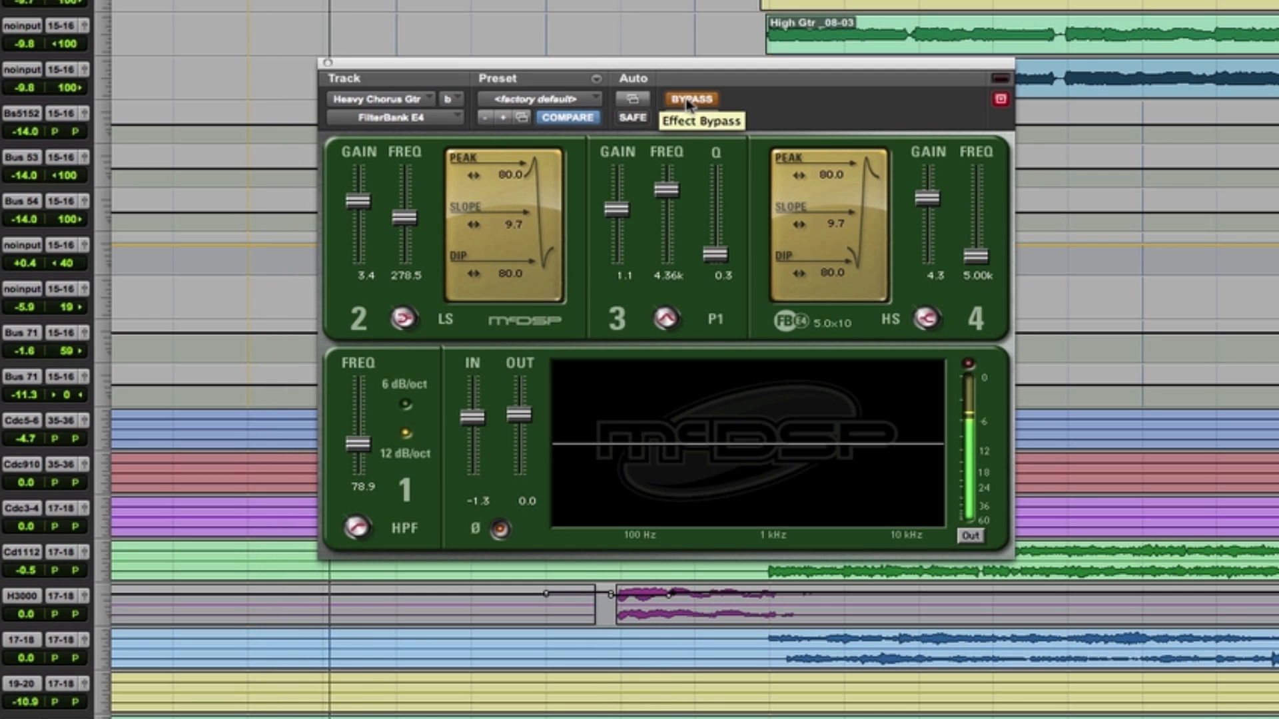
left_click(687, 101)
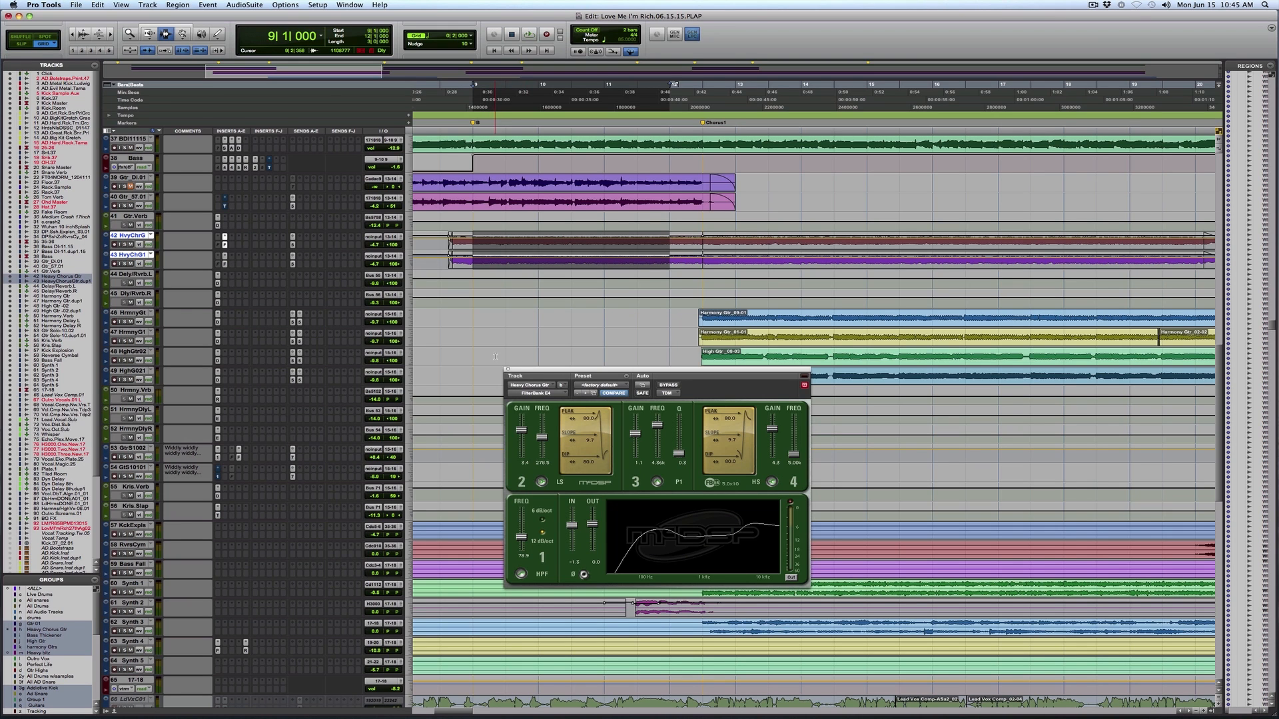
left_click(508, 370)
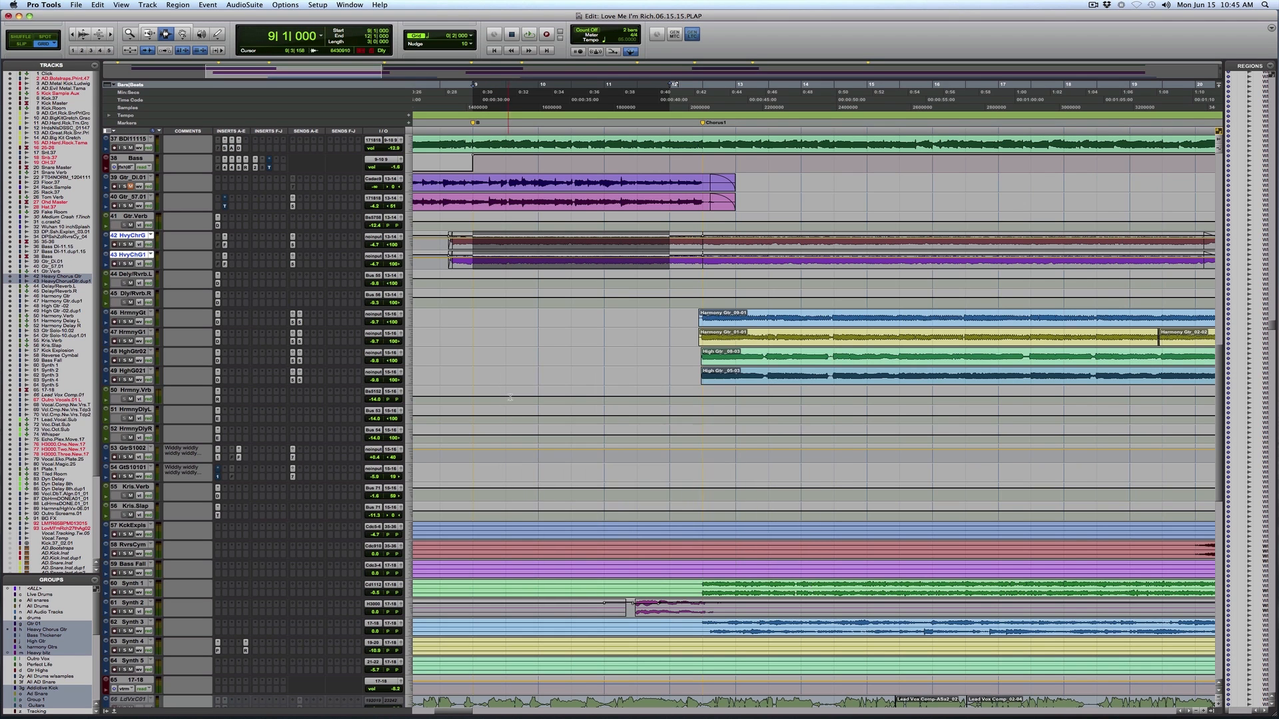
Extend the selection on the three grouped kick tracks so it runs from bar 9 to the Chorus1 marker.
scroll(509, 424, "down", 3)
scroll(510, 423, "up", 15)
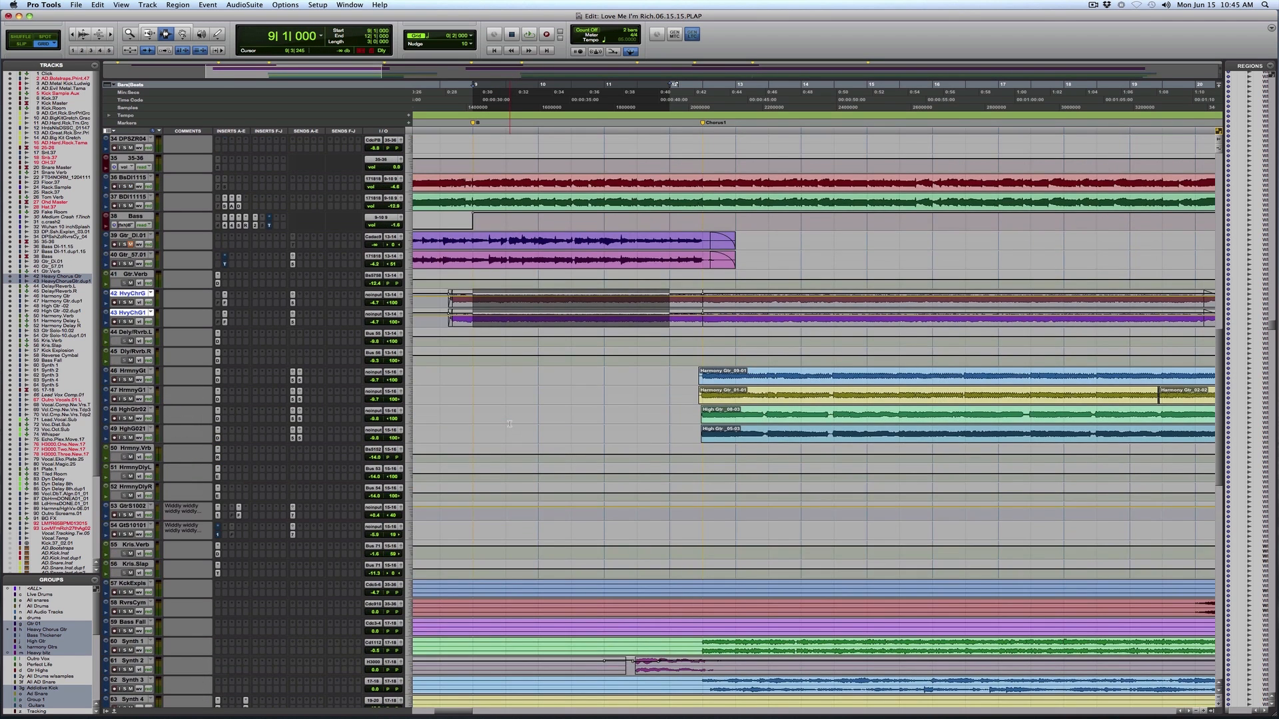
scroll(509, 424, "up", 9)
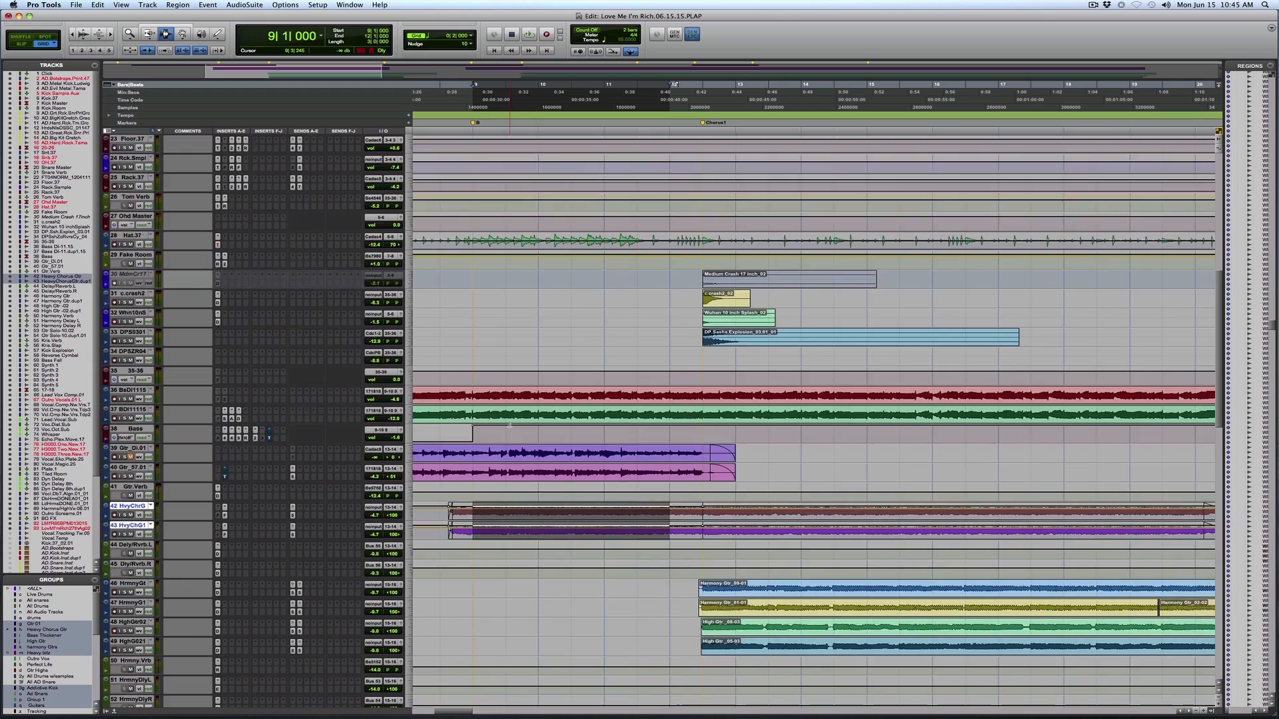
scroll(509, 424, "up", 4)
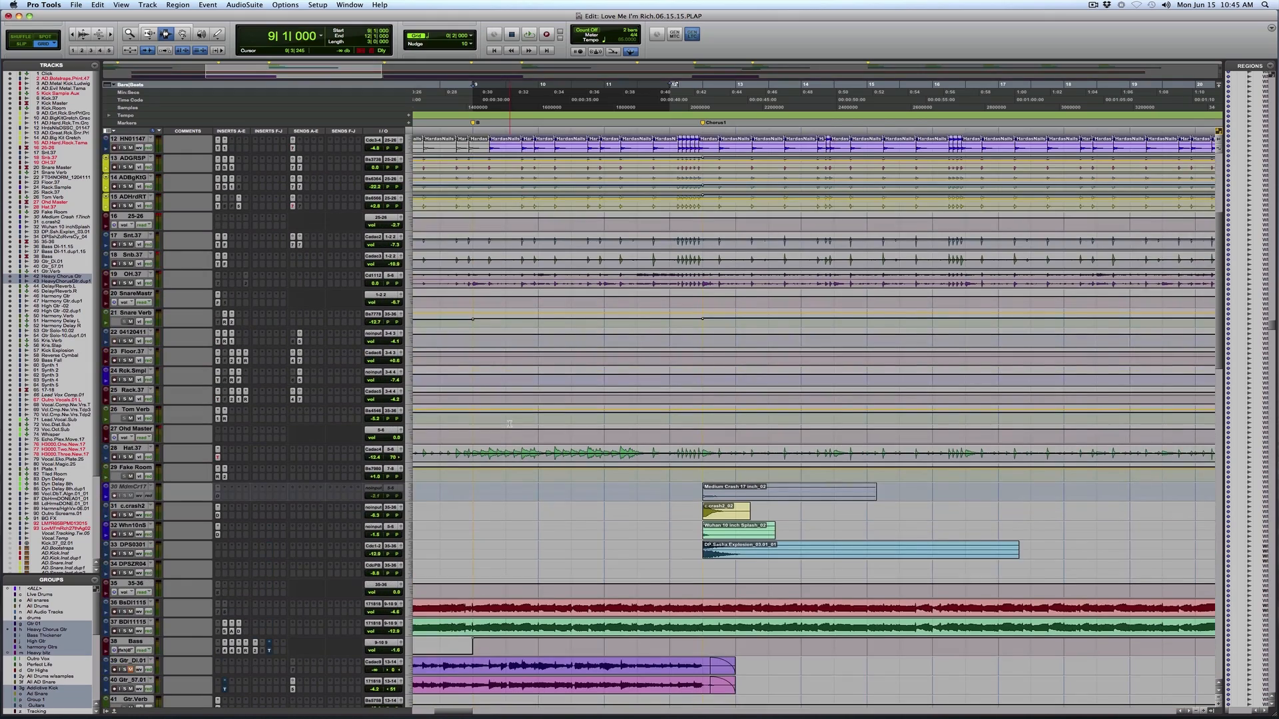
scroll(510, 424, "up", 8)
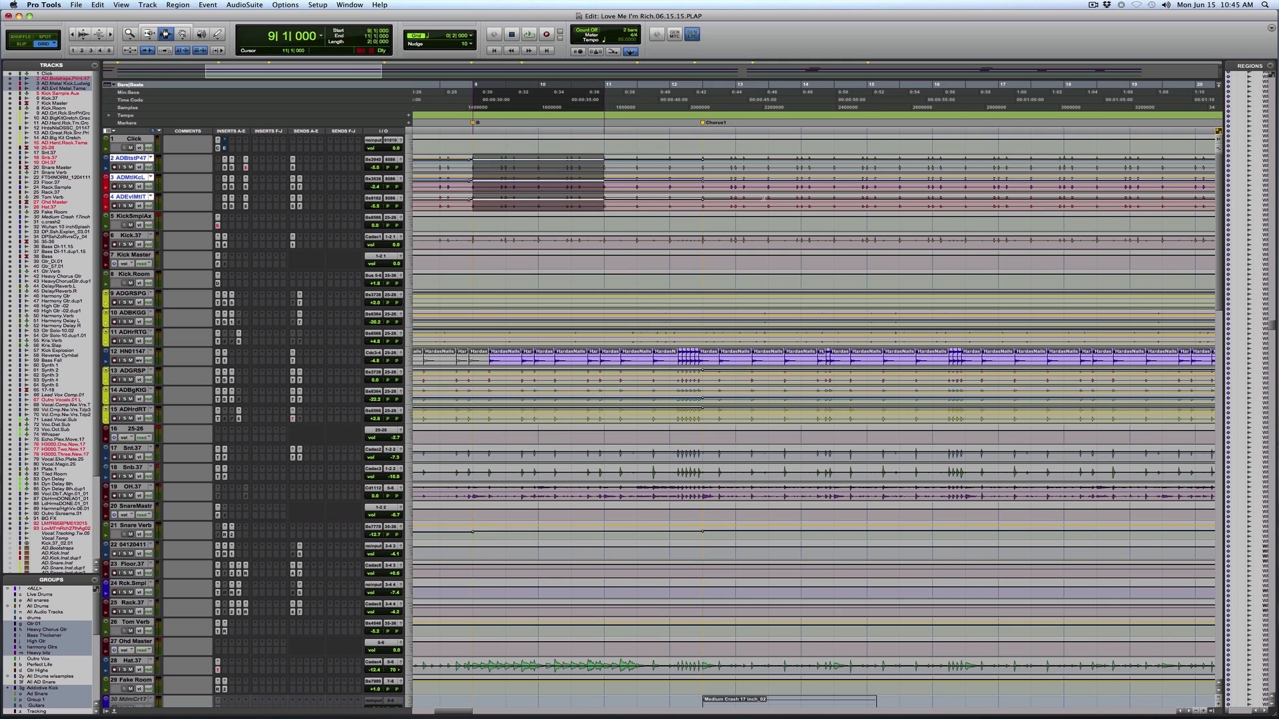
left_click_drag(605, 198, 706, 198)
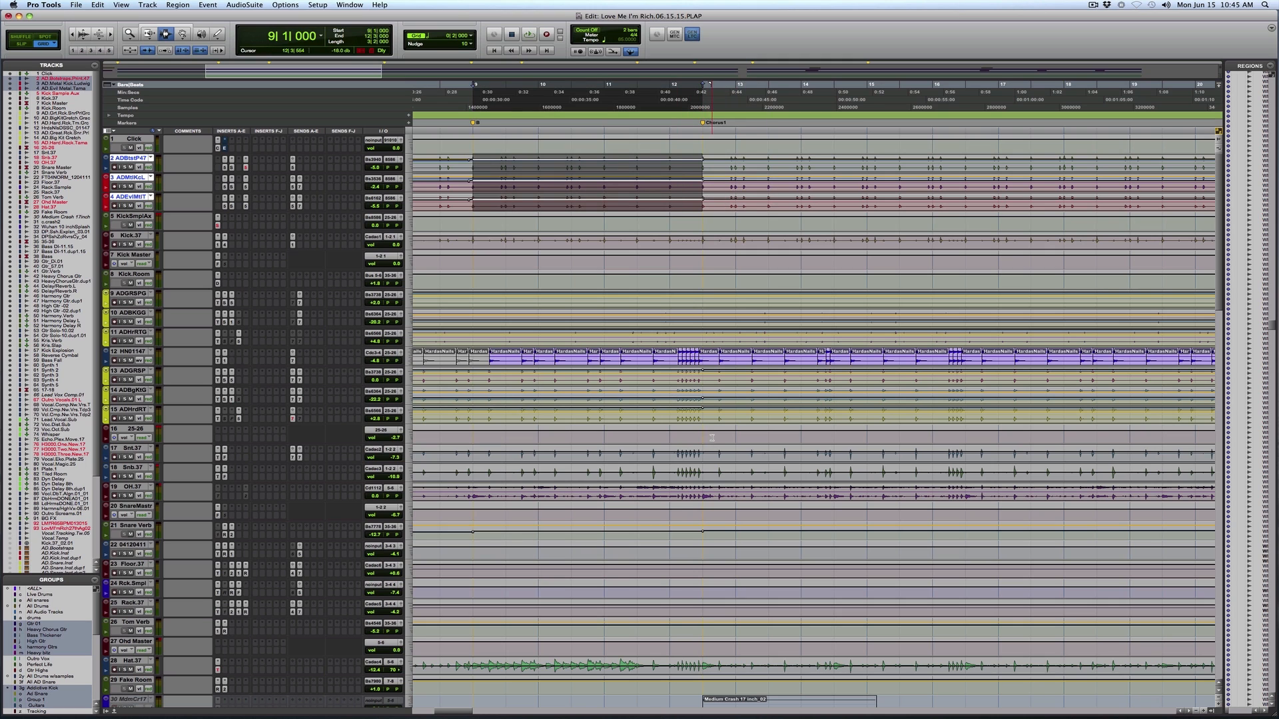
Select the short vocal phrase starting at bar 7 on the two verse vocal comp tracks, 68 and 70.
key("r")
key("r")
scroll(698, 492, "down", 9)
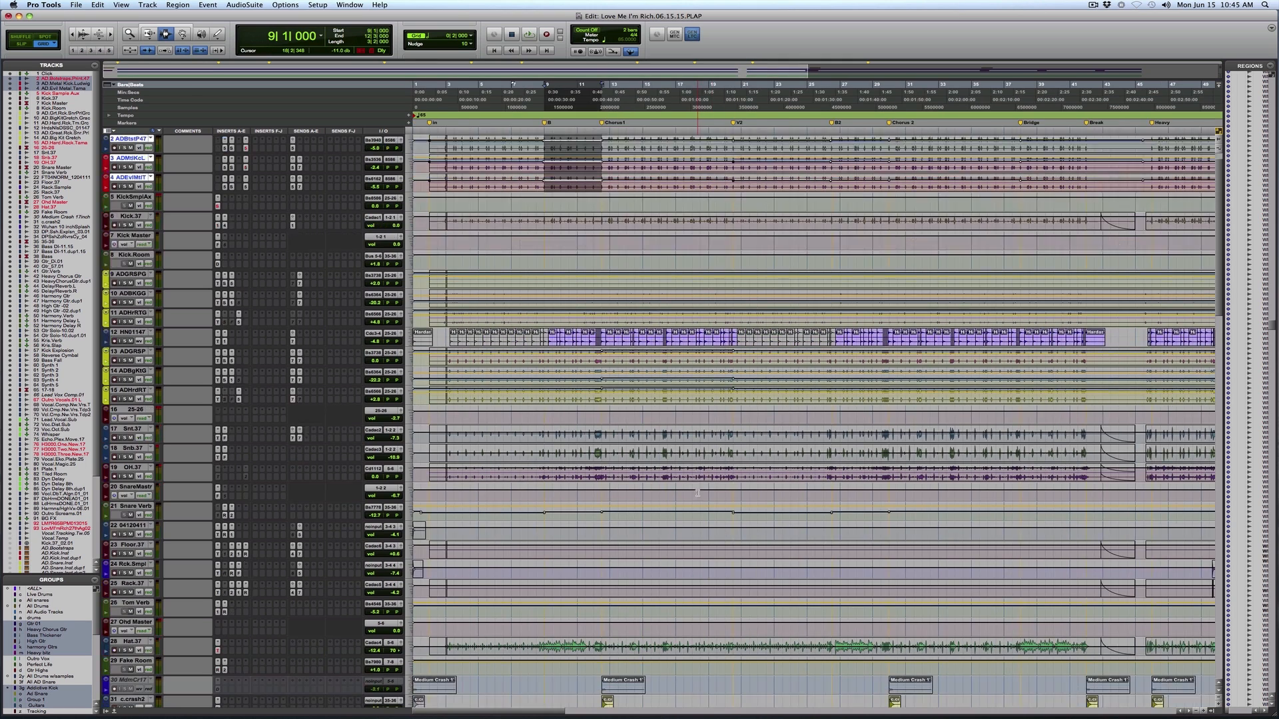
scroll(698, 492, "down", 10)
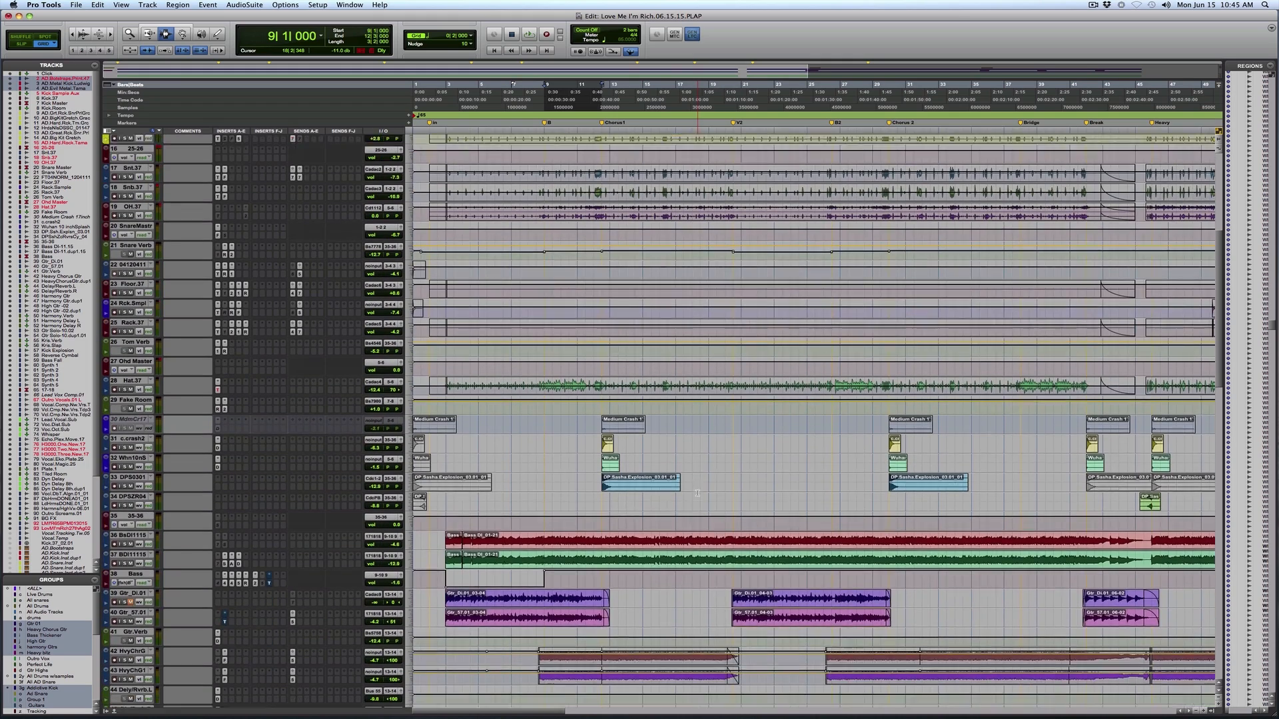
scroll(698, 493, "down", 8)
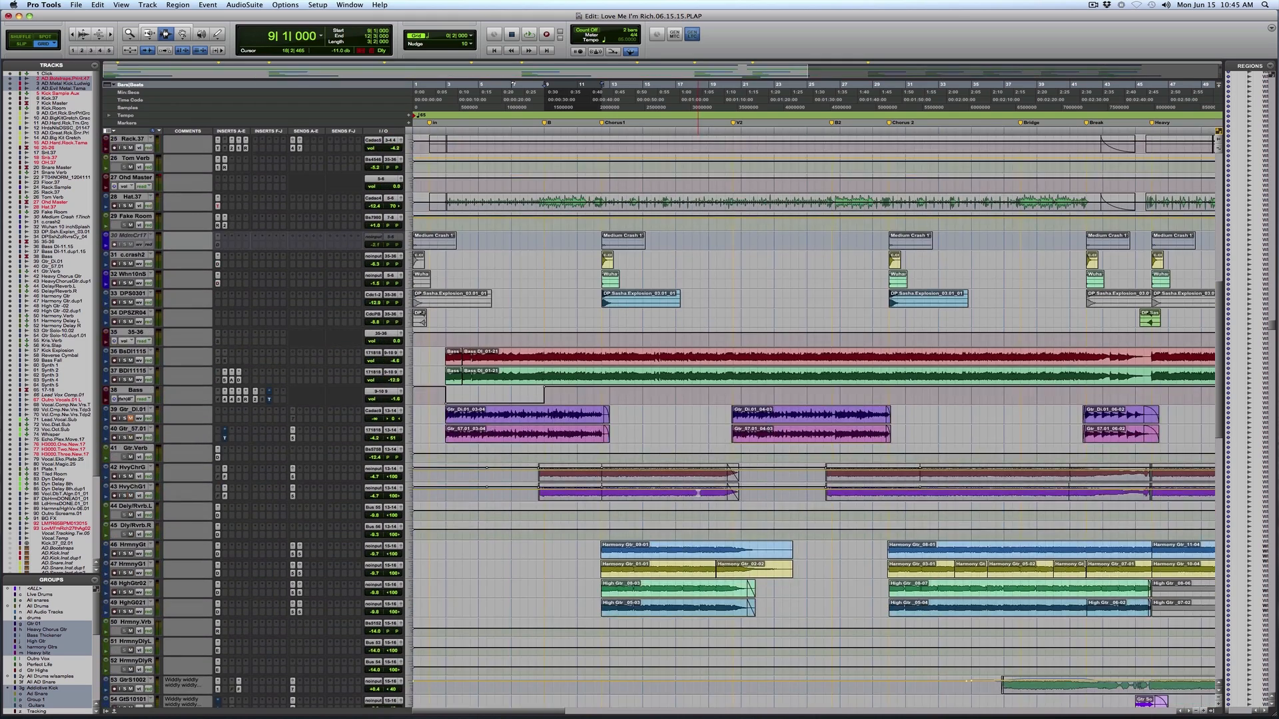
scroll(698, 493, "down", 5)
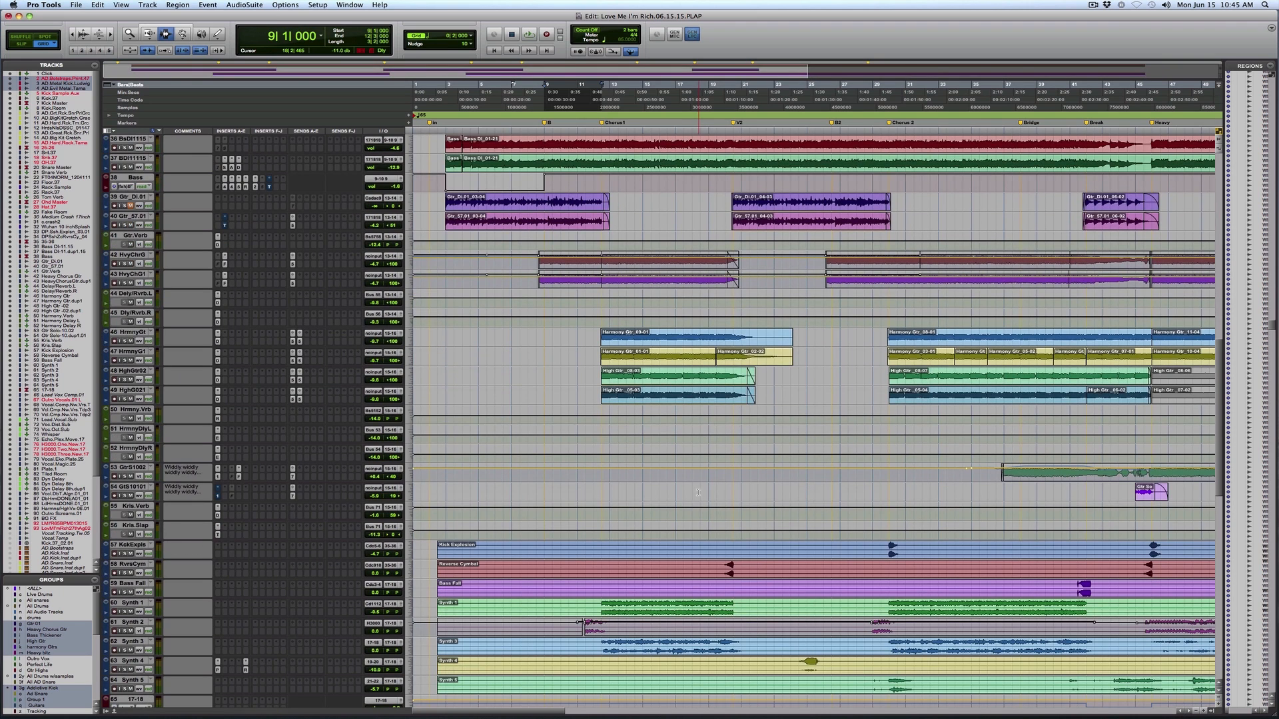
scroll(697, 493, "down", 15)
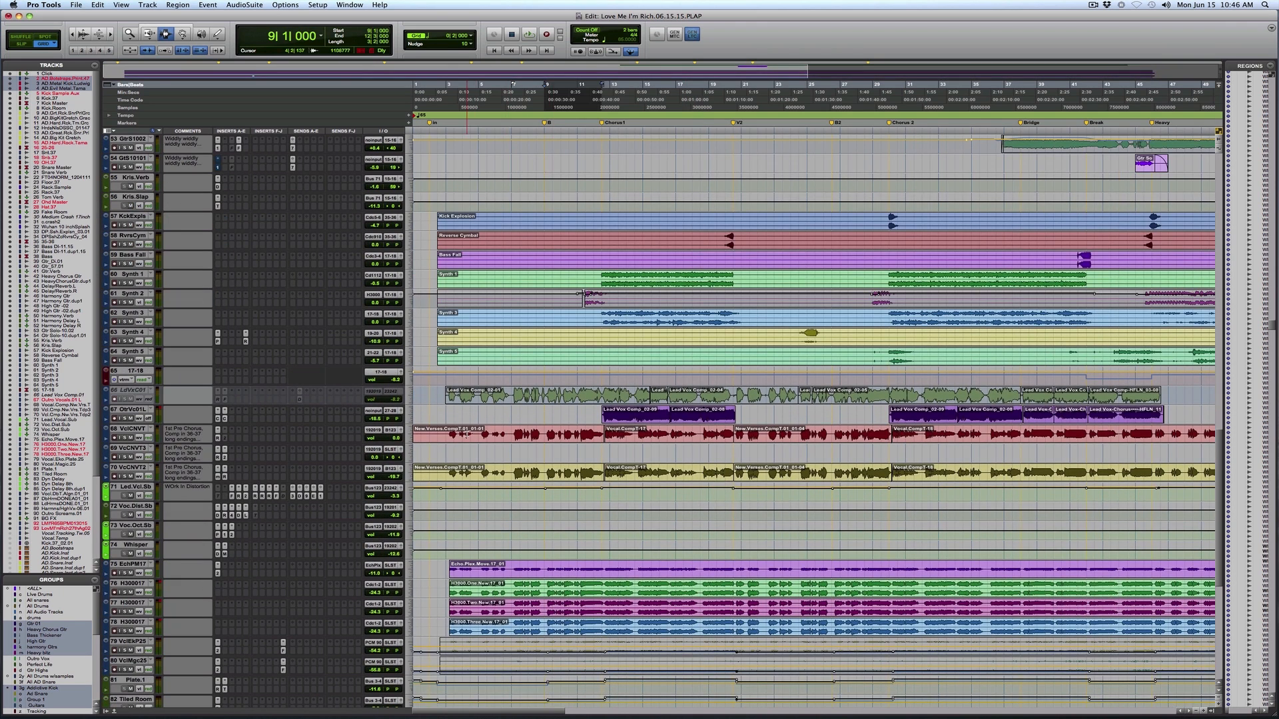
left_click(467, 435)
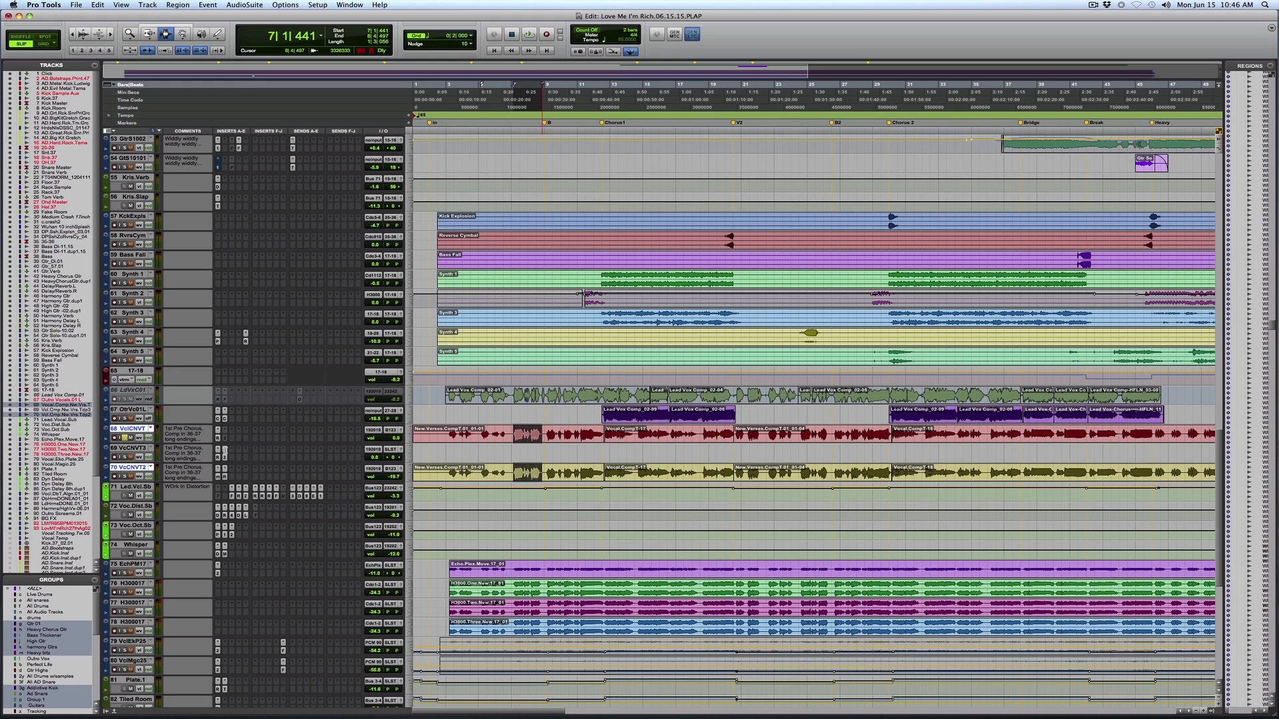
Play the vocal phrase and adjust the 7.66 kHz high-shelf gain in the FilterBank E2 on the Lead.Vocal.Sub track.
key("space")
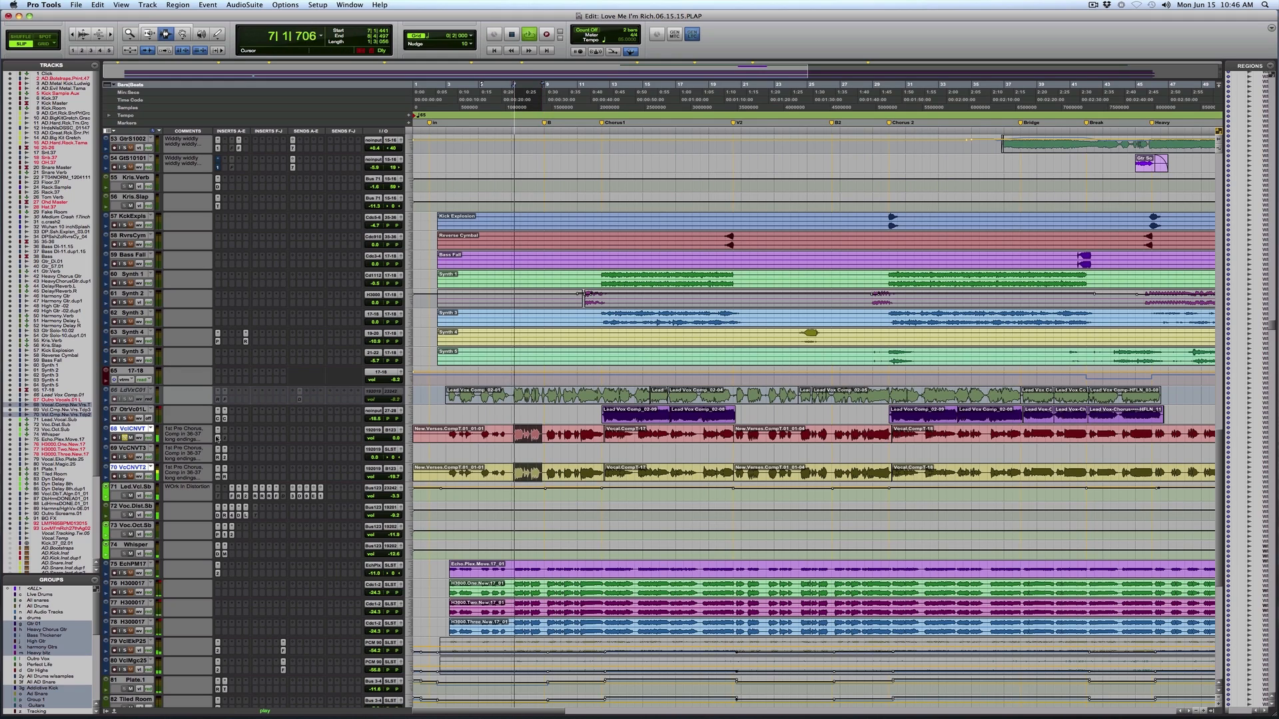
left_click(232, 496)
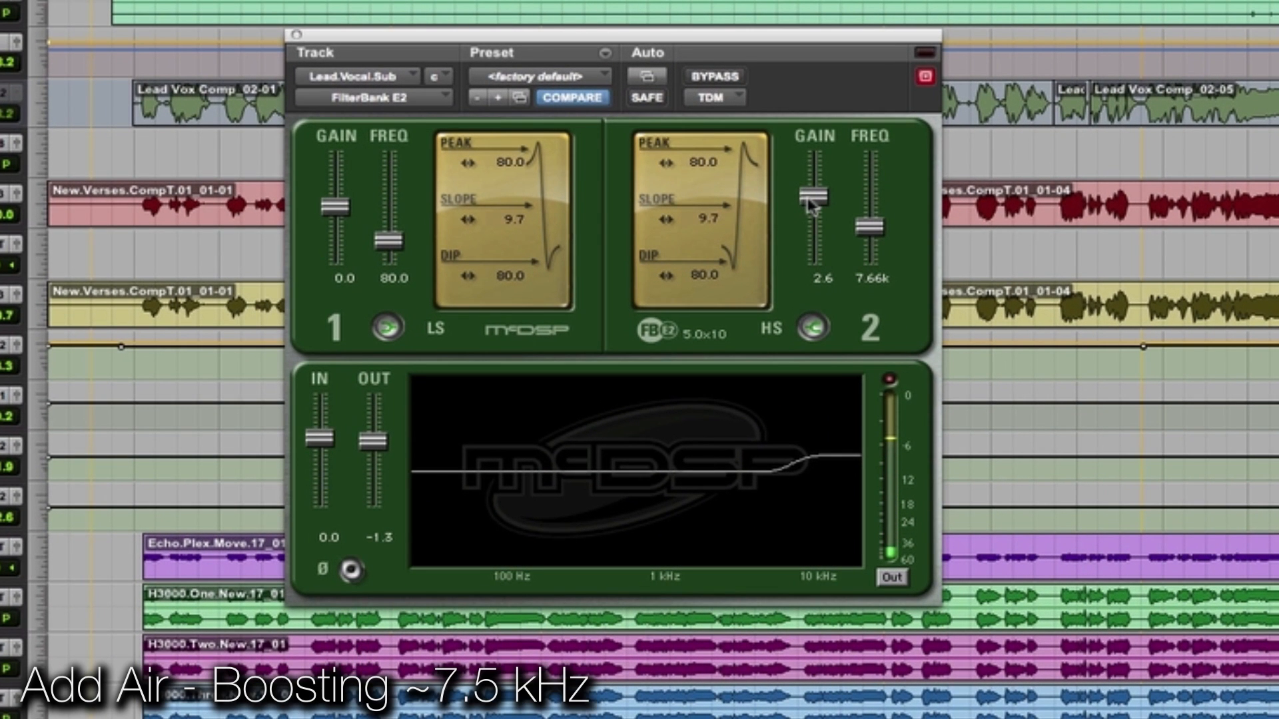
mouse_move(810, 205)
left_mouse_down()
mouse_move(813, 188)
mouse_move(827, 258)
mouse_move(824, 208)
left_mouse_up()
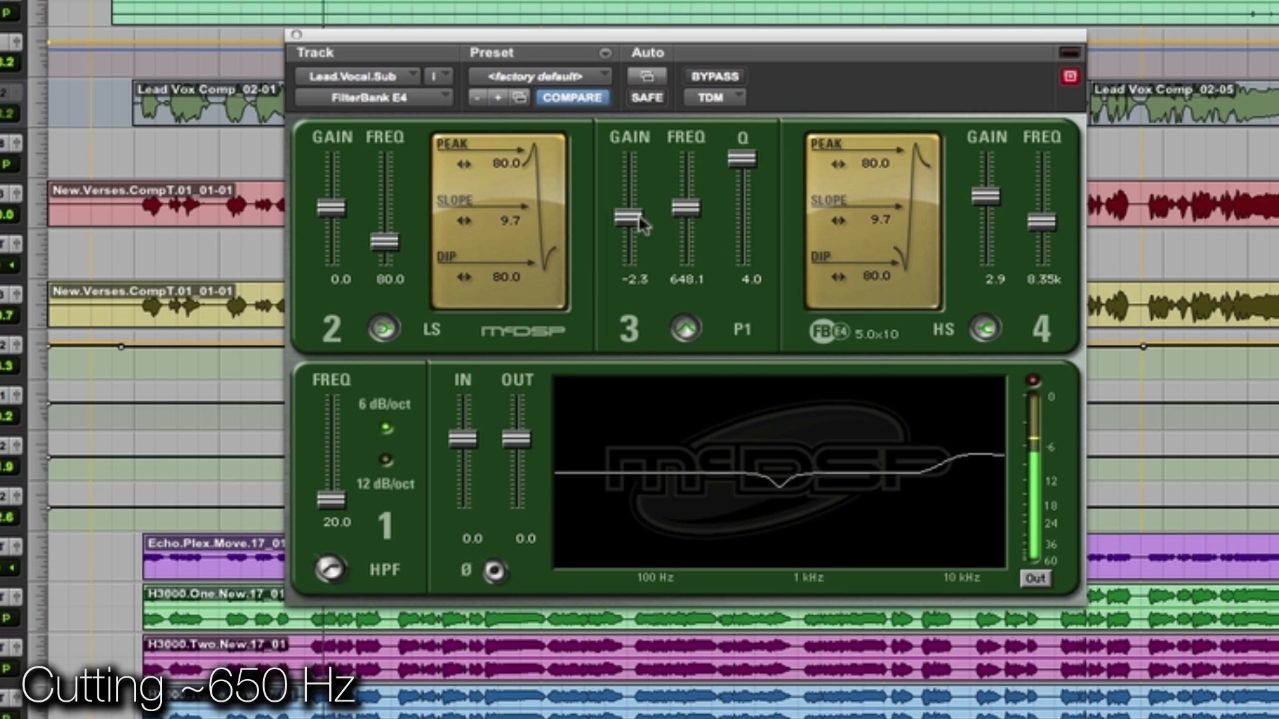
Audition band 3 of the vocal's FilterBank E4 at -12 dB and 5.4 dB around 648.1 Hz, and set its gain to -2.9 dB.
left_click_drag(632, 250, 635, 303)
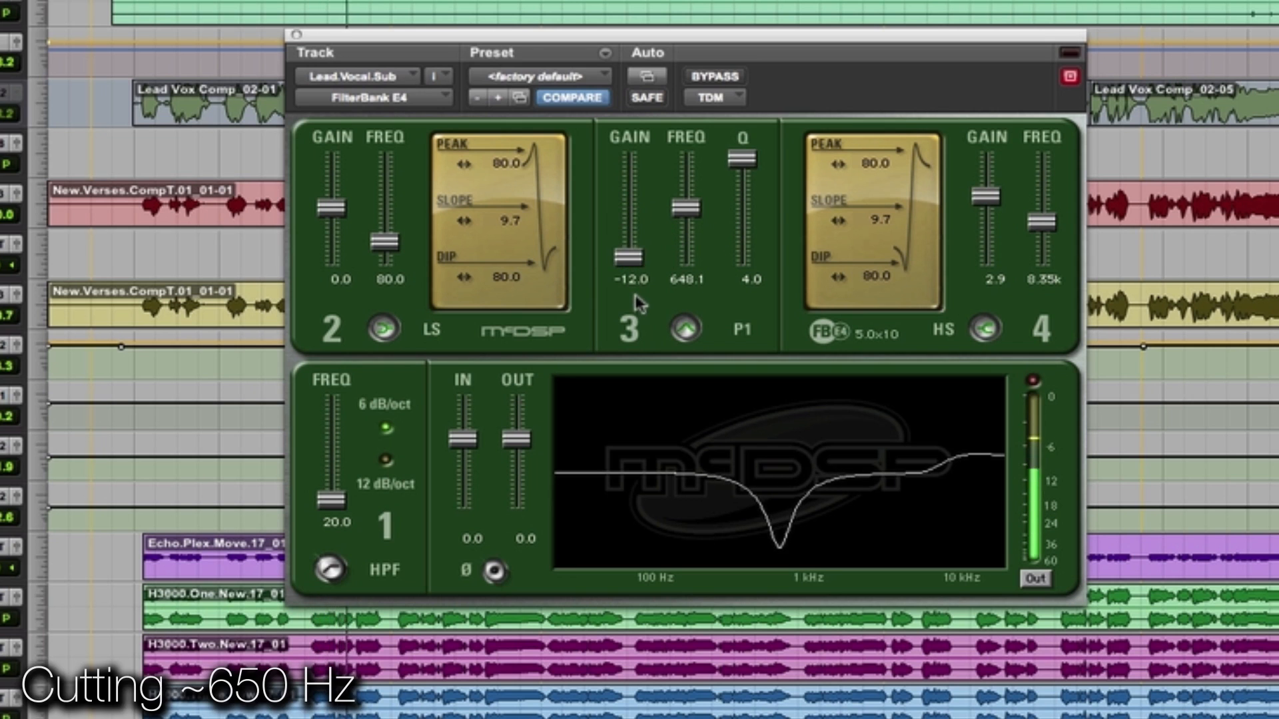
left_click_drag(632, 260, 647, 194)
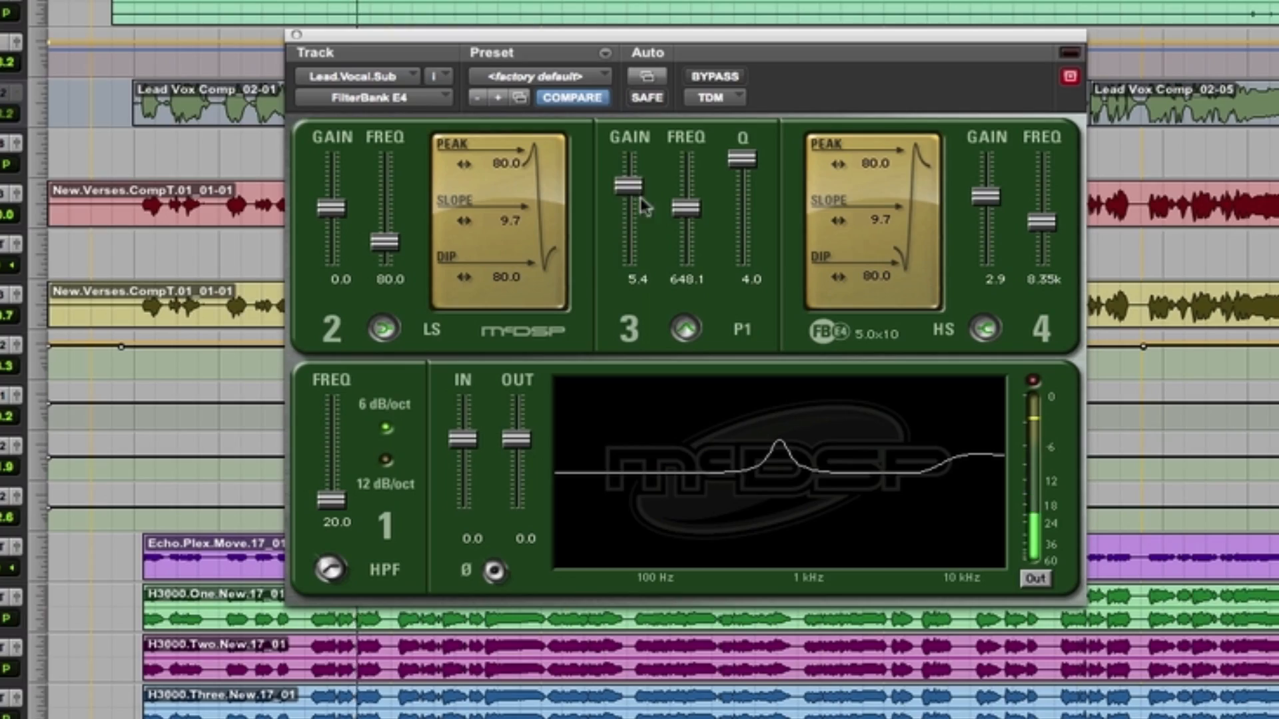
left_click_drag(644, 198, 646, 218)
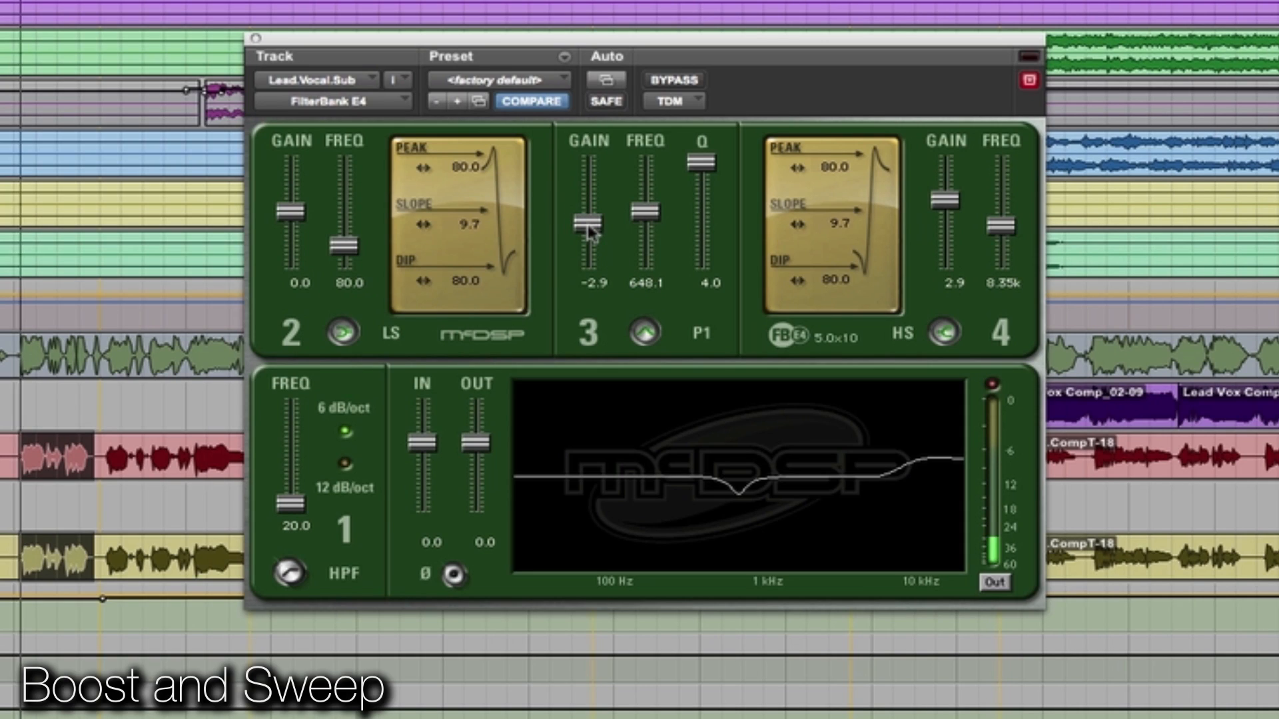
Boost the vocal EQ's band 3 to 7.1 dB, sweep its frequency down to 239.9 Hz and up to 2.65 kHz, and raise the gain to 10.3 dB.
left_click_drag(588, 223, 589, 186)
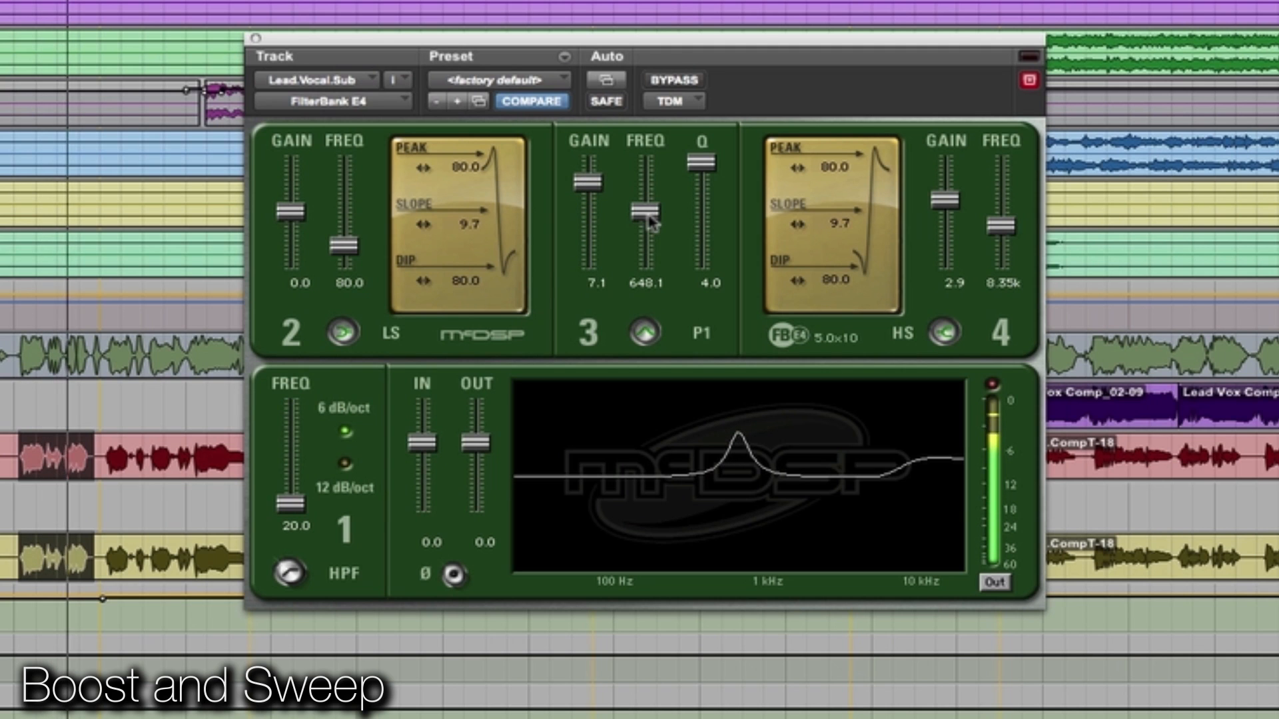
left_click_drag(649, 219, 651, 235)
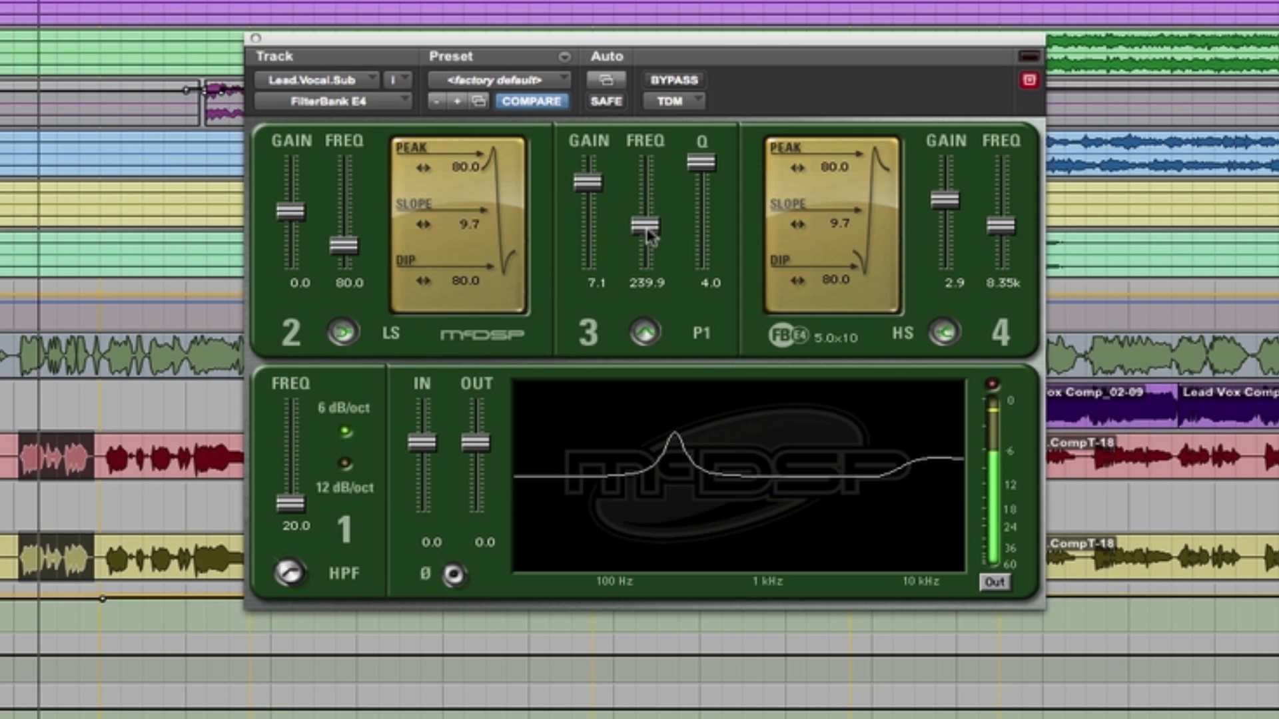
left_click_drag(651, 233, 656, 205)
left_click_drag(586, 179, 585, 172)
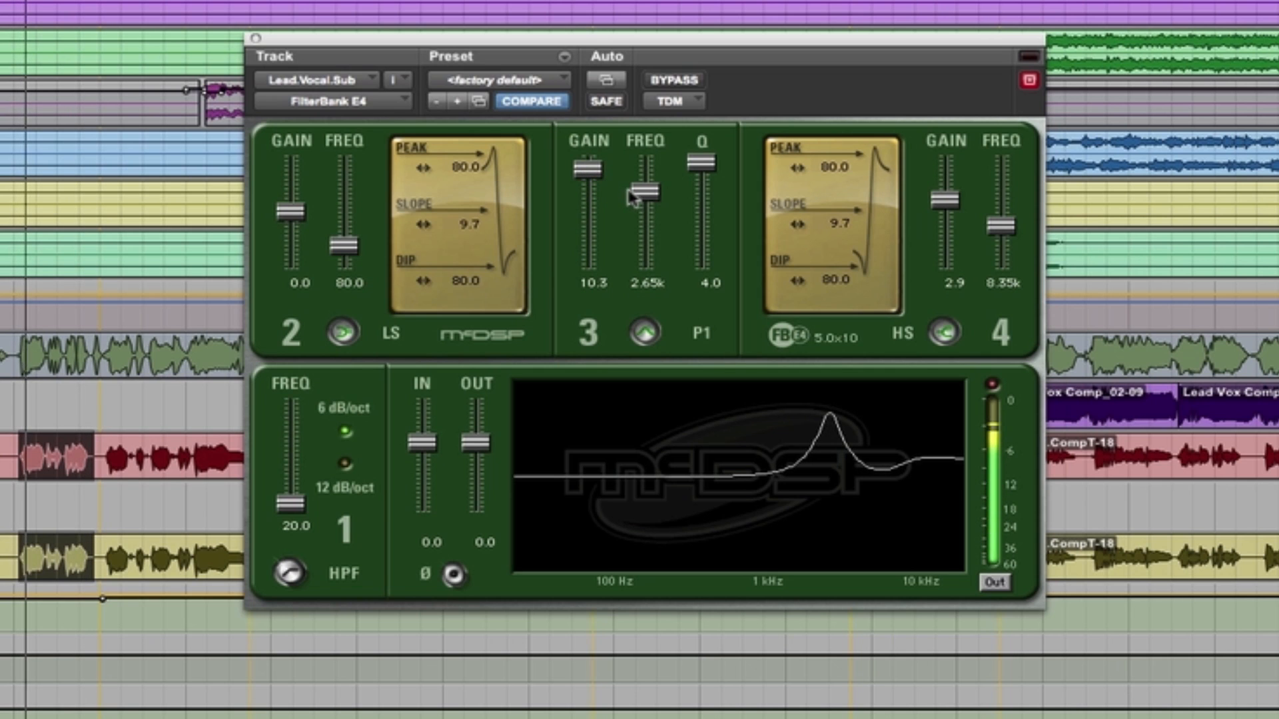
Return band 3 of the vocal's FilterBank E4 to 648.1 Hz with a slight gain cut, then close the EQ.
left_click_drag(645, 200, 650, 222)
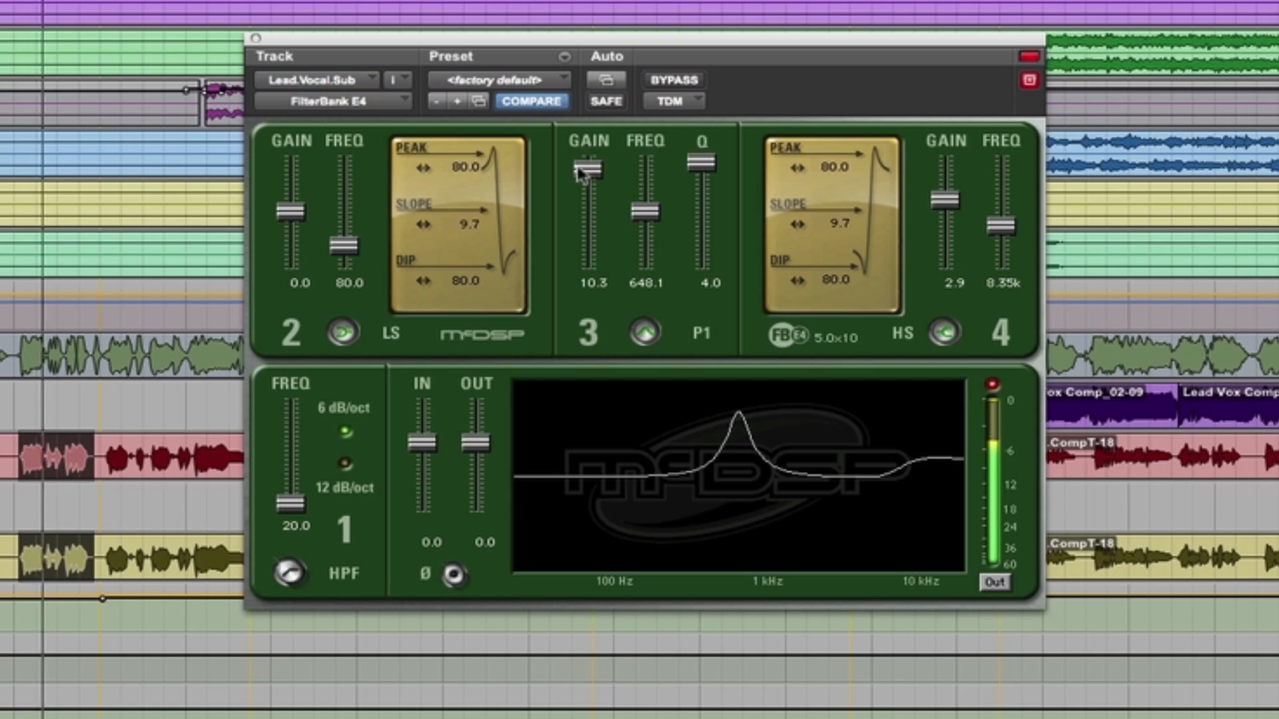
left_click_drag(581, 174, 599, 233)
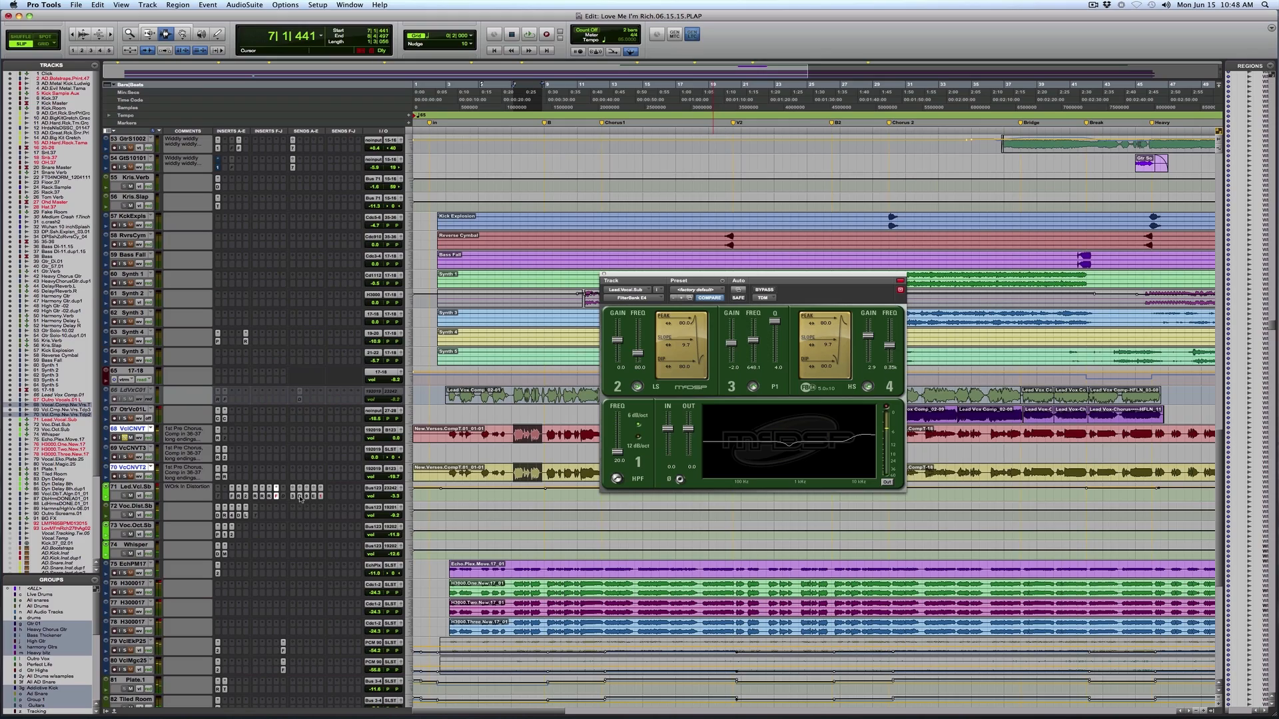
left_click(301, 496)
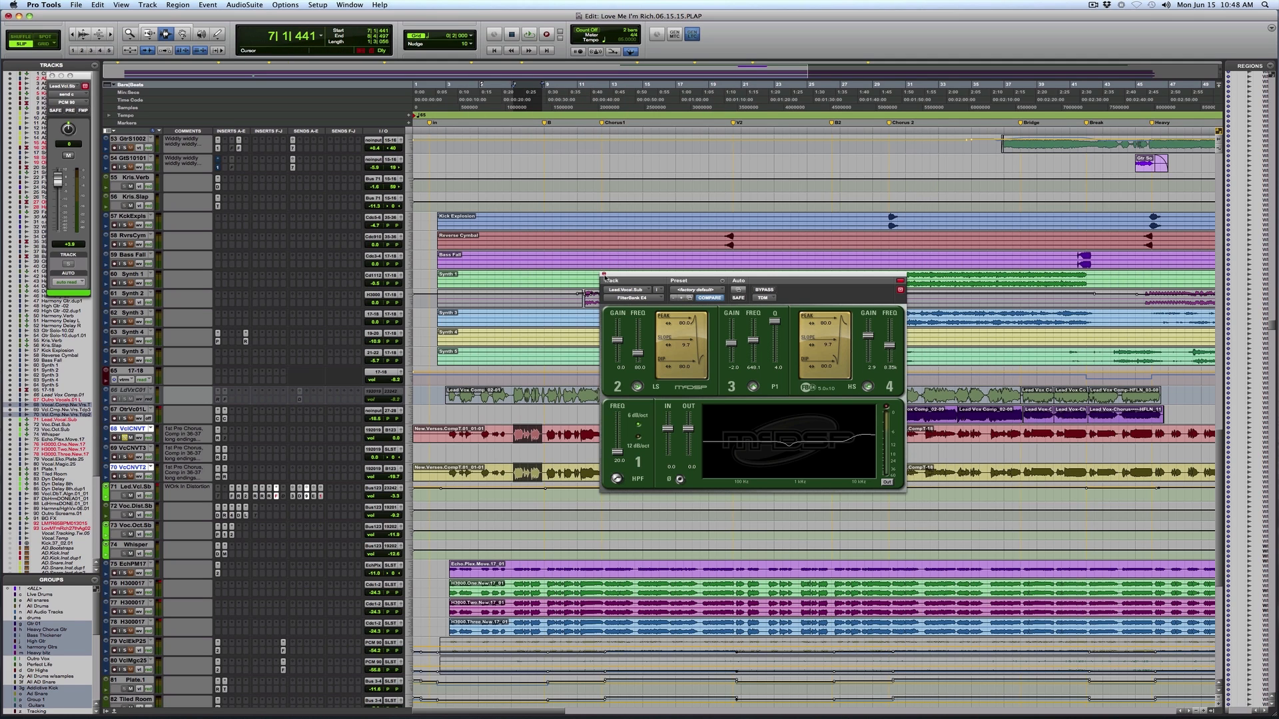
left_click(604, 273)
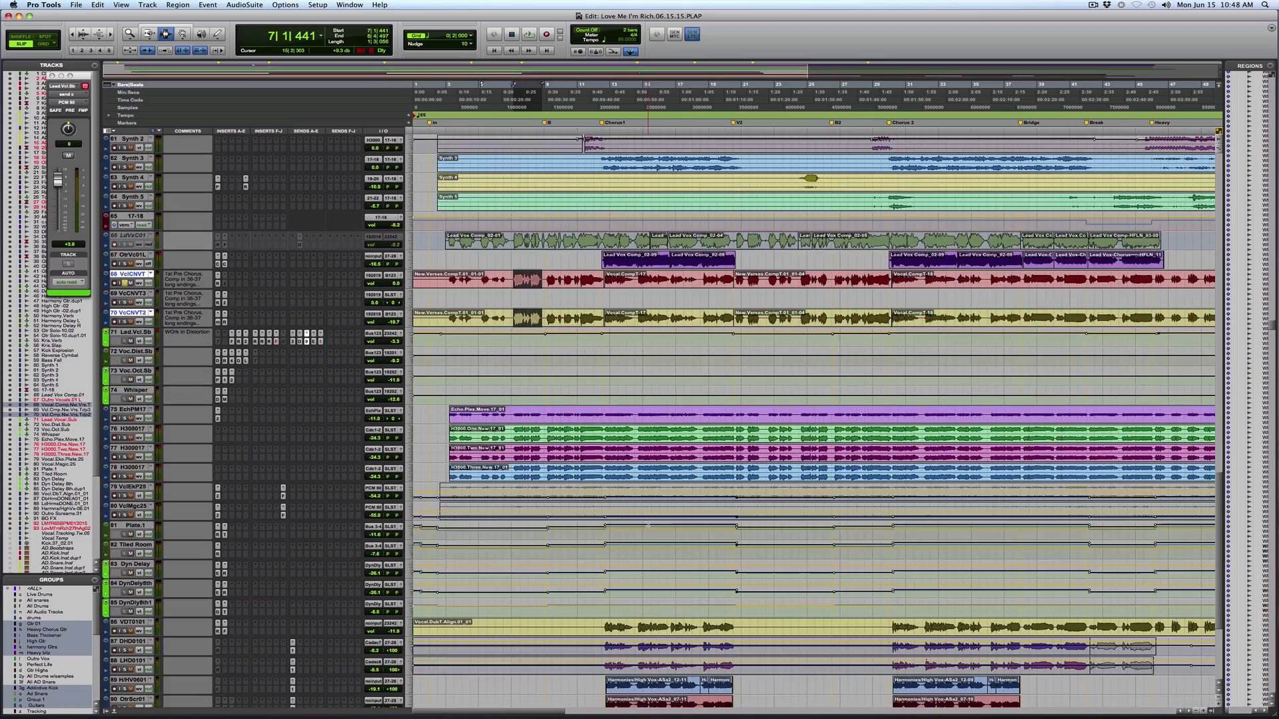
Select the Chorus 1 regions on the harmony and high guitar tracks, 46 to 49.
scroll(648, 524, "down", 3)
scroll(652, 522, "up", 8)
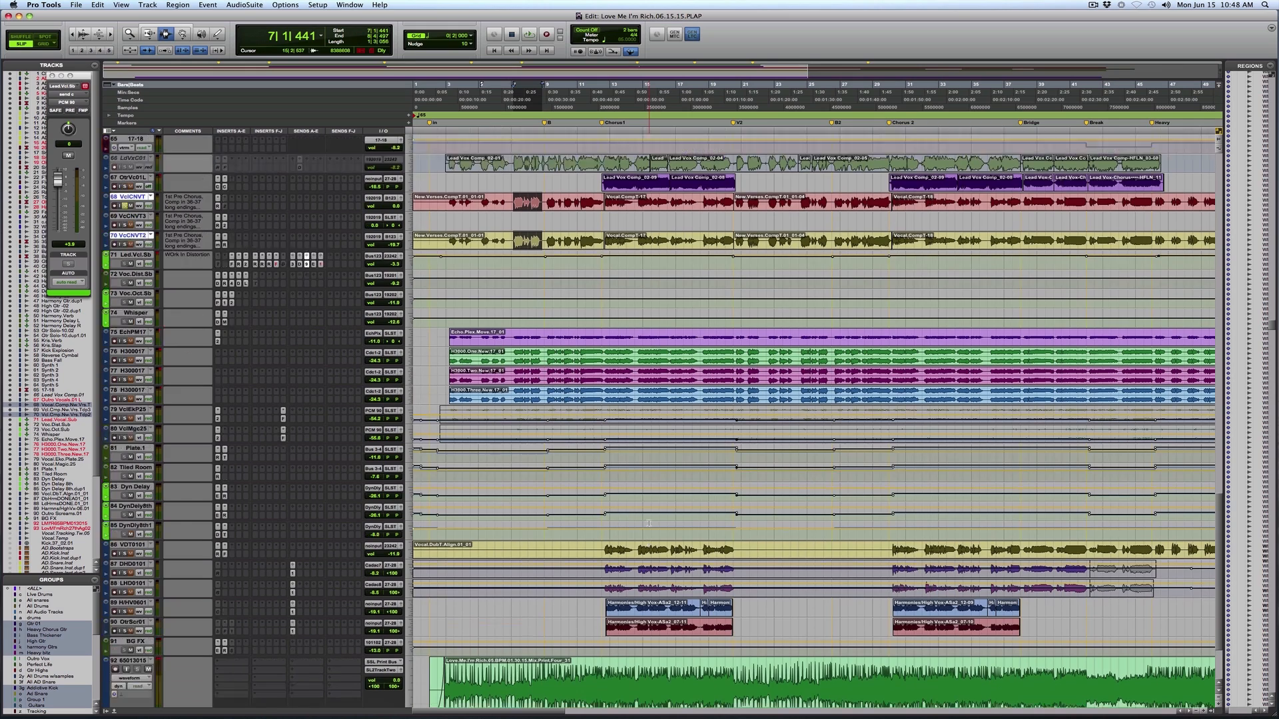
scroll(652, 524, "up", 6)
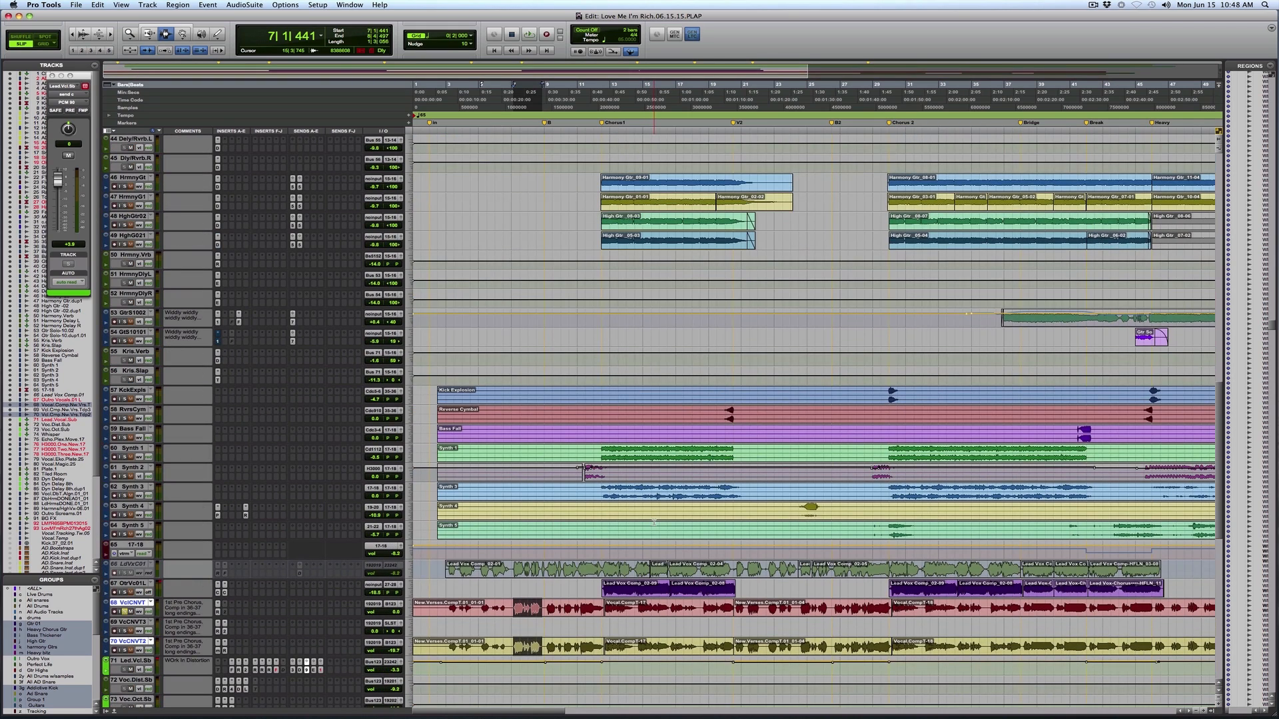
double_click(705, 186)
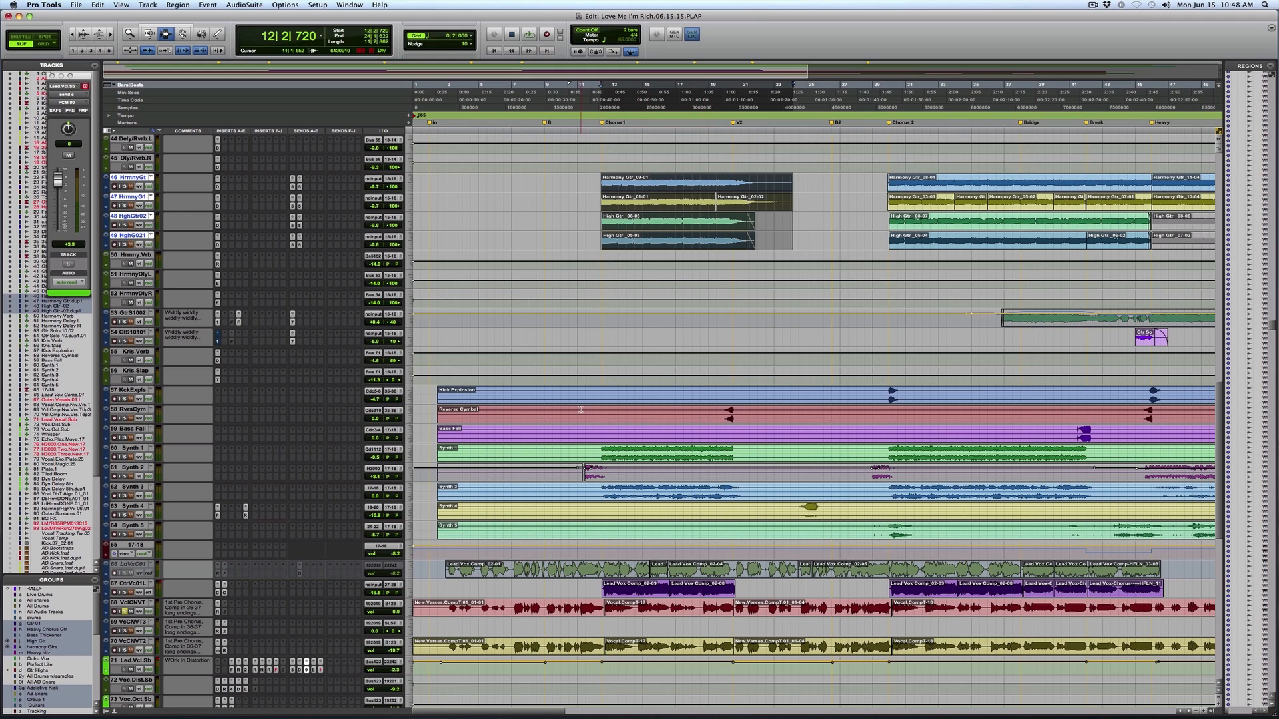
Reselect the bar 7 vocal phrase on verse vocal comp tracks 68 and 70 for the compression demonstration.
scroll(581, 416, "up", 15)
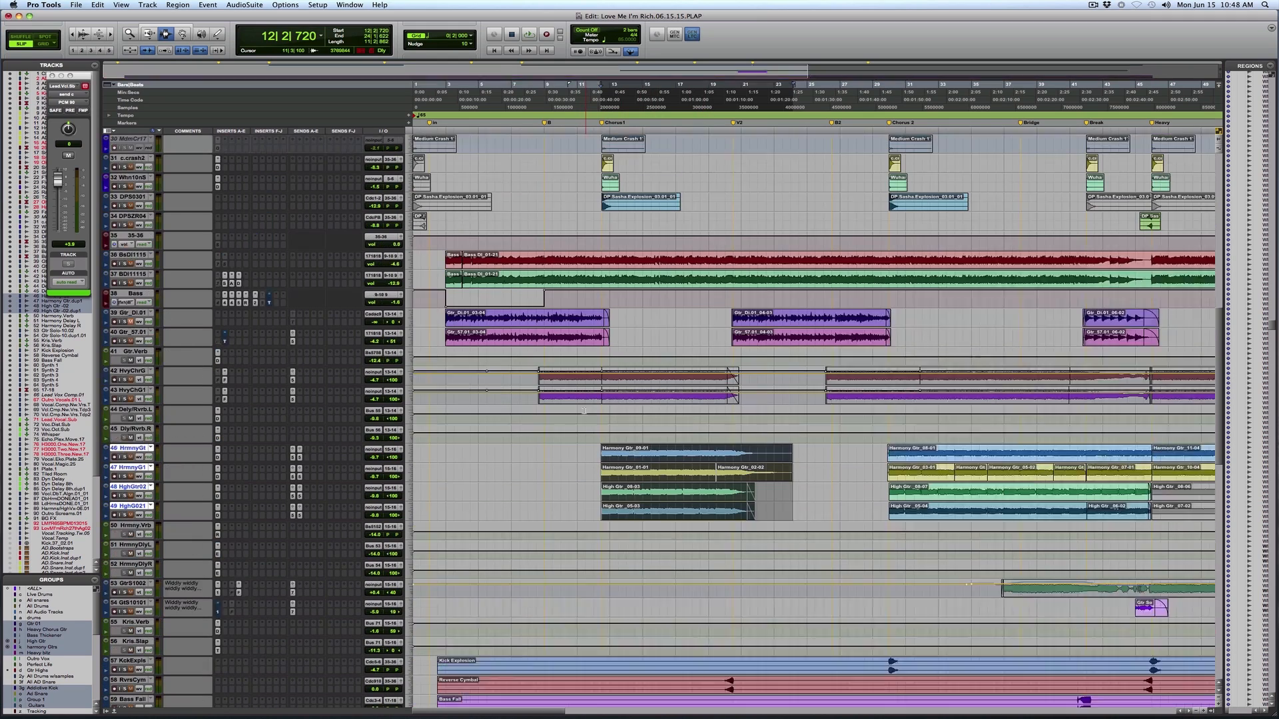
scroll(584, 411, "up", 20)
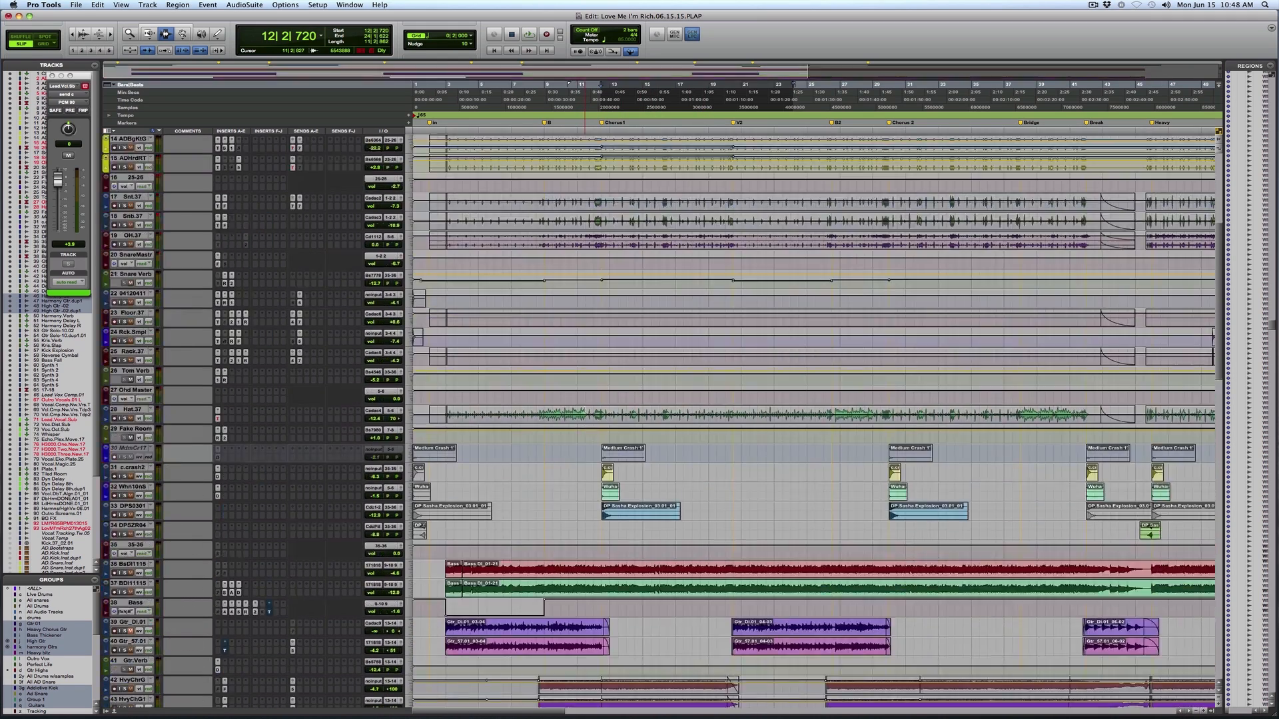
scroll(585, 411, "down", 20)
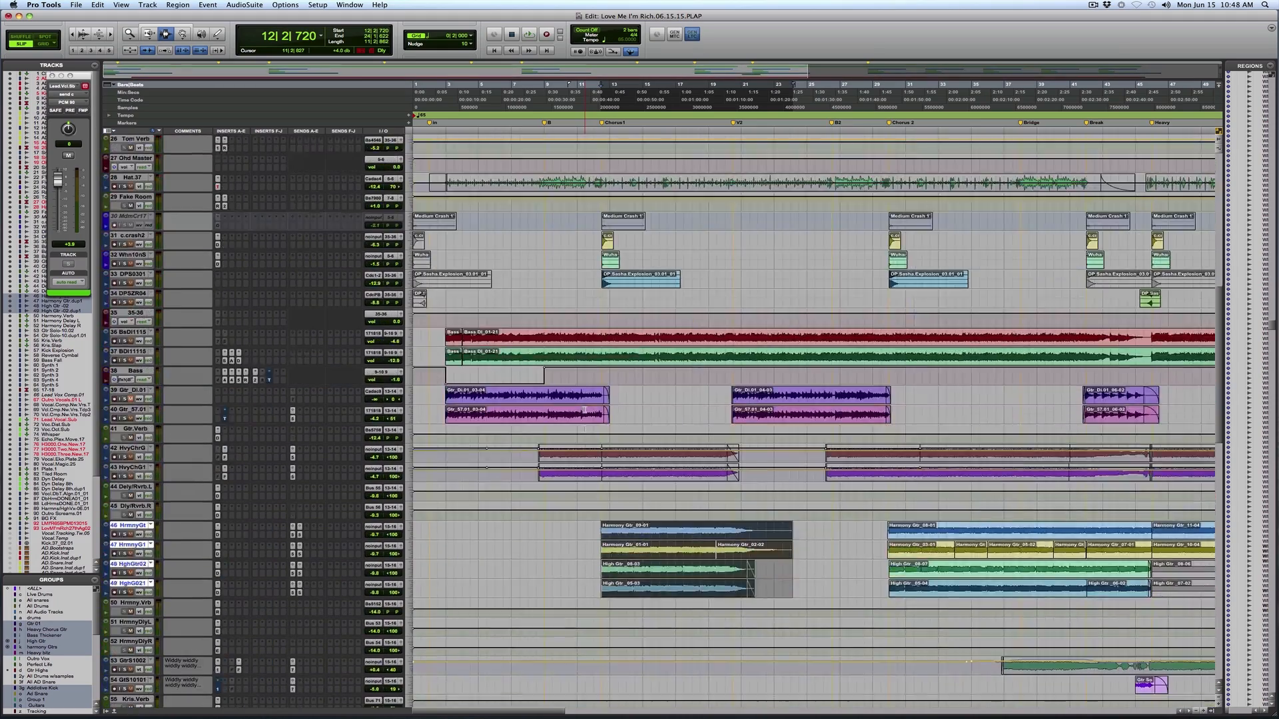
scroll(585, 409, "down", 5)
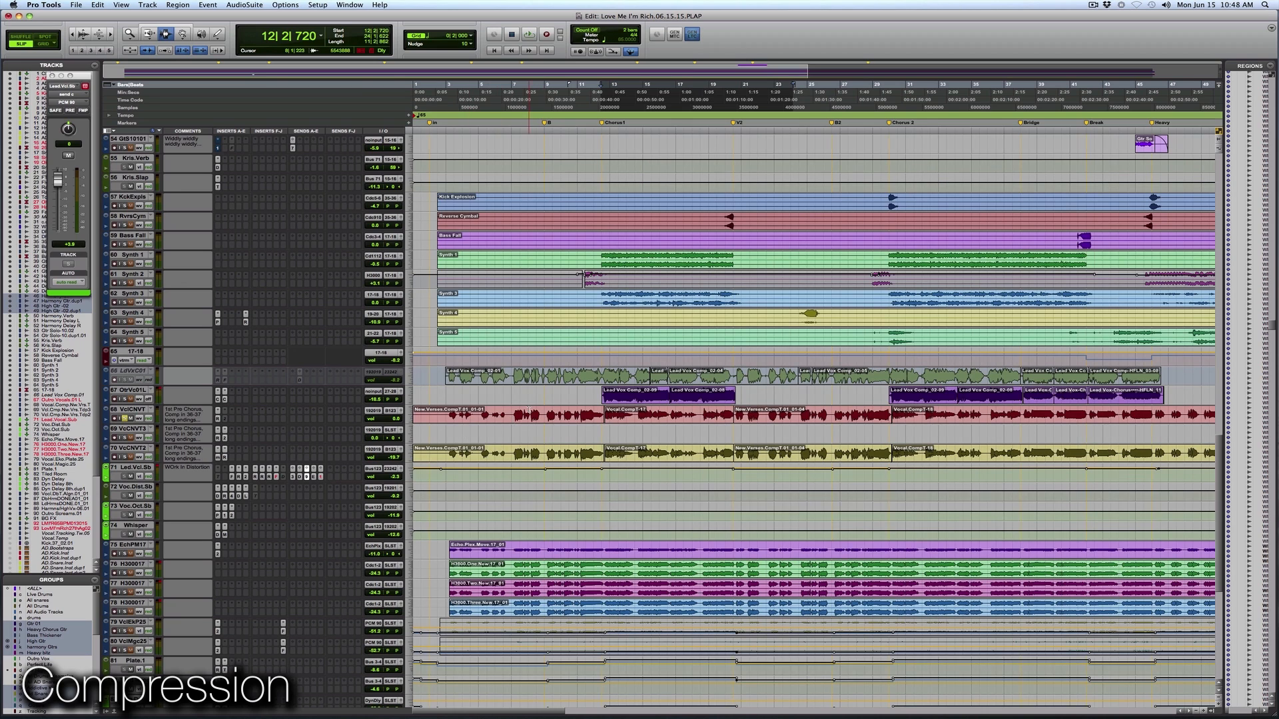
left_click_drag(514, 415, 538, 416)
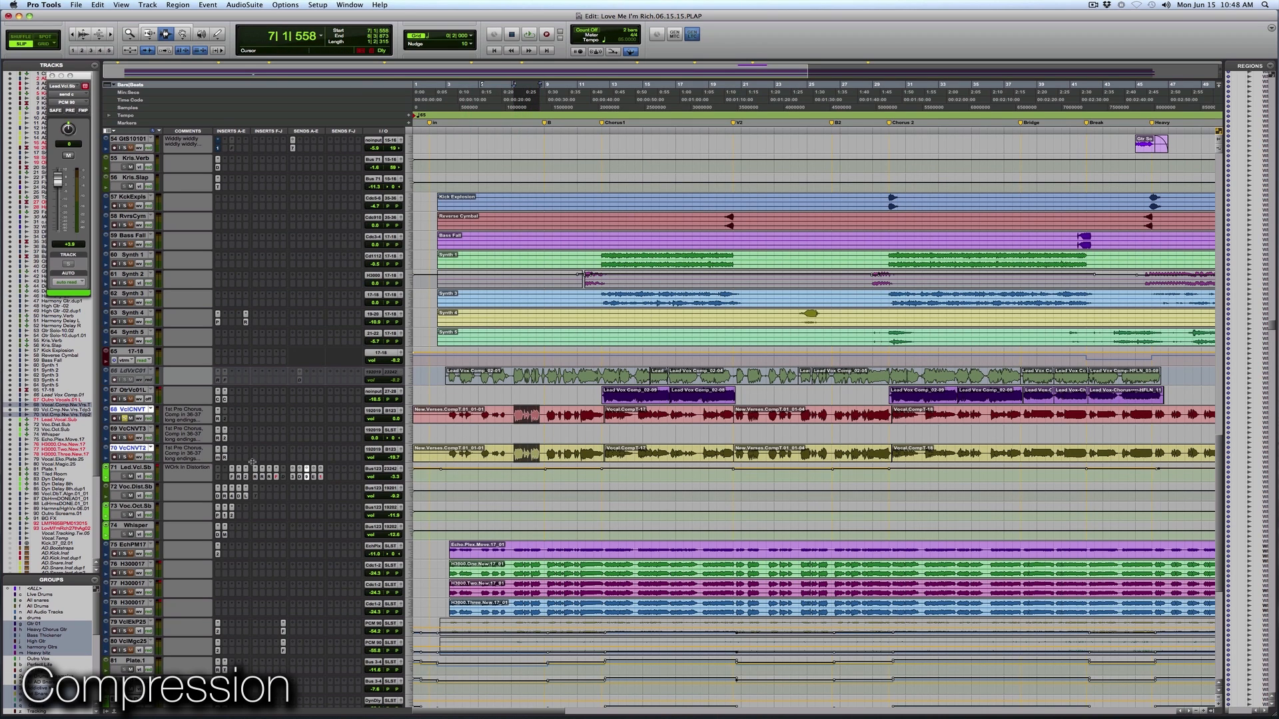
Look through the FilterBank E2, Renaissance DeEsser and Renaissance EQ inserts on the Lead.Vocal.Sub track.
left_click(232, 477)
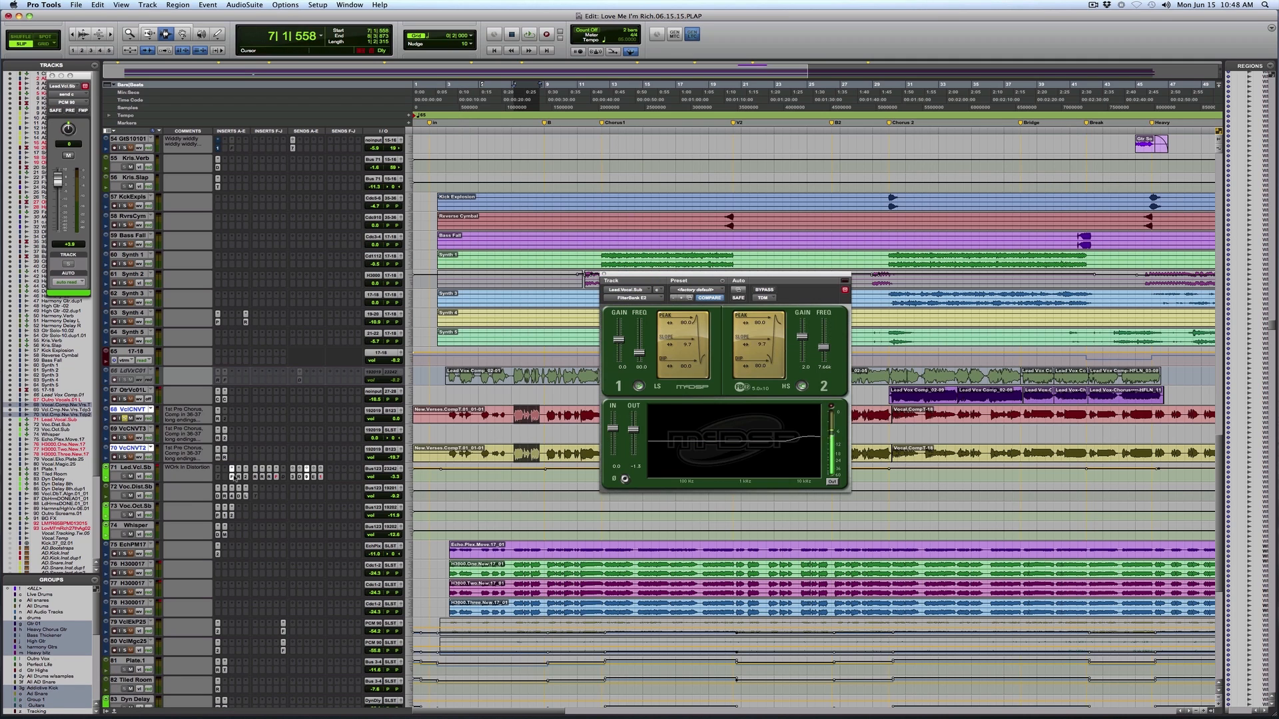
left_click(238, 477)
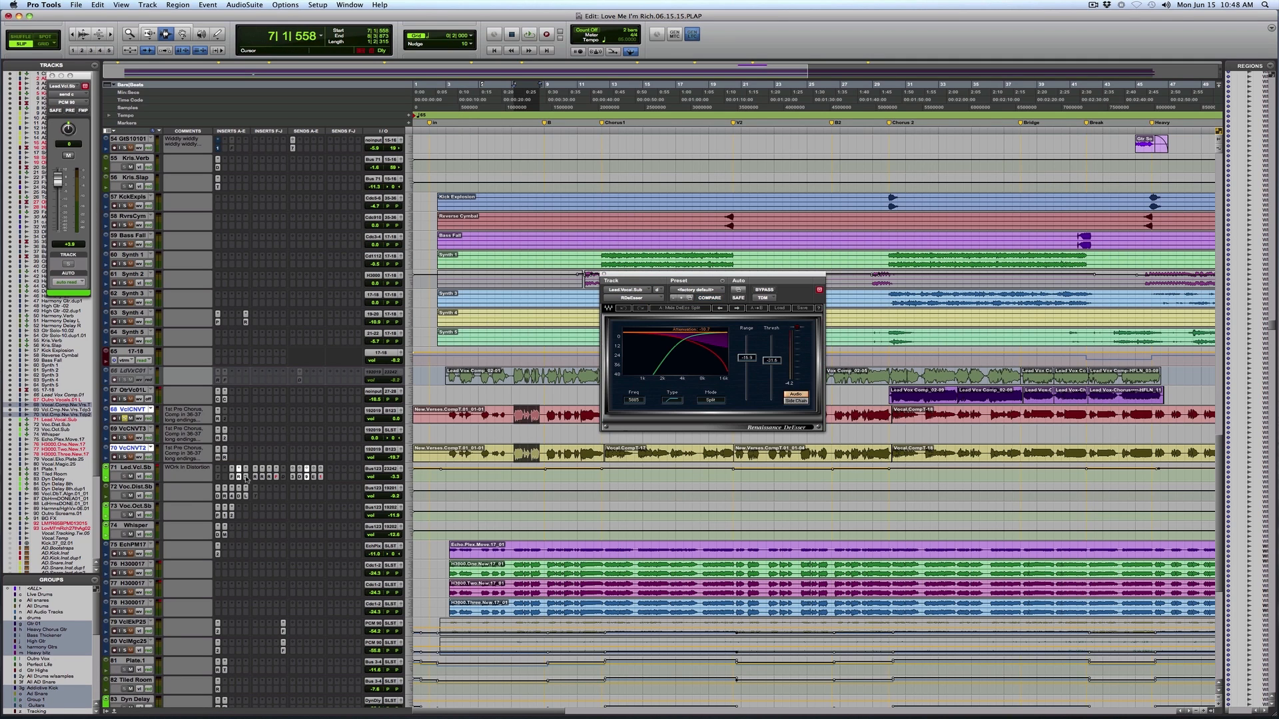
left_click(246, 477)
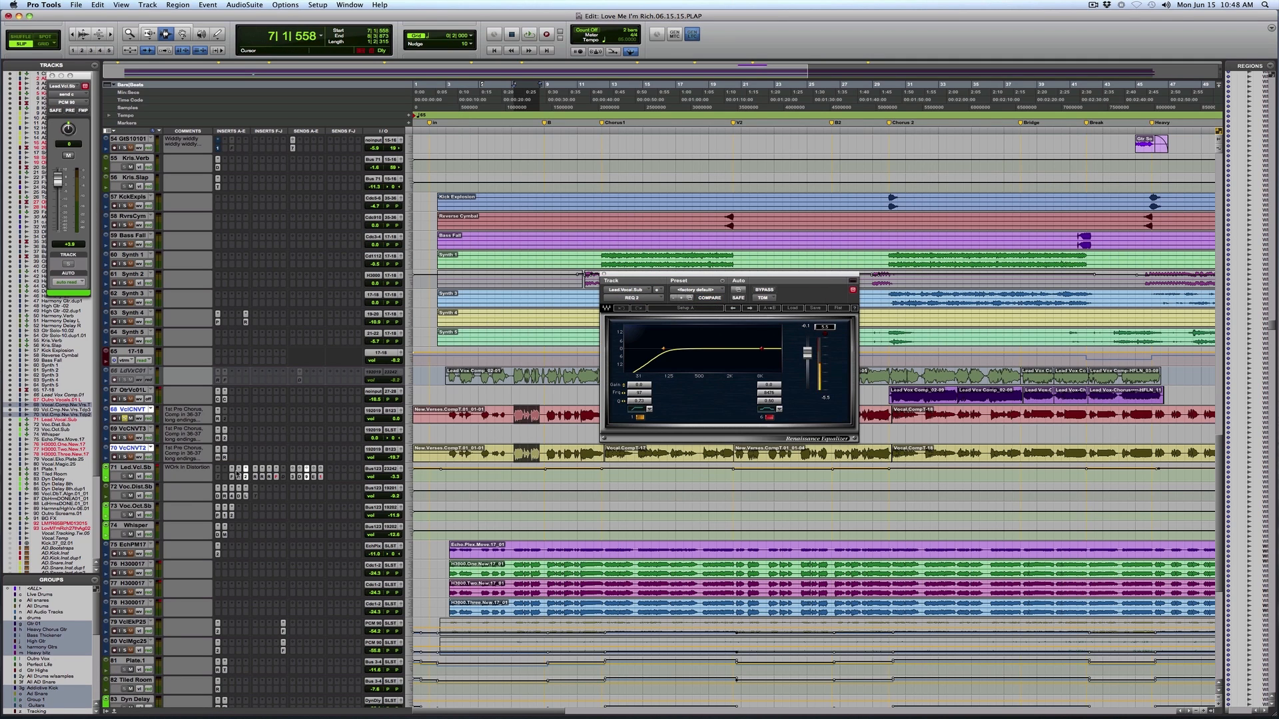
Open the RVox on verse vocal comp track 68 and compare the playing phrase with the compressor bypassed.
left_click(218, 419)
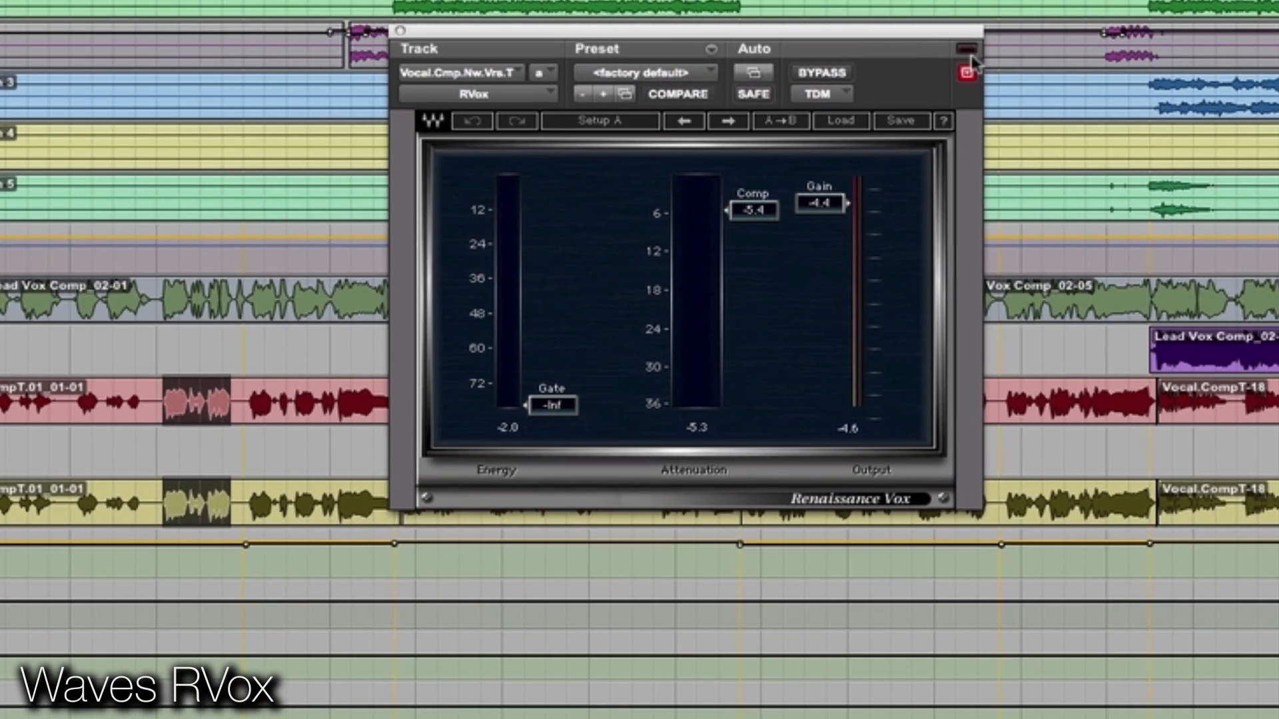
key("space")
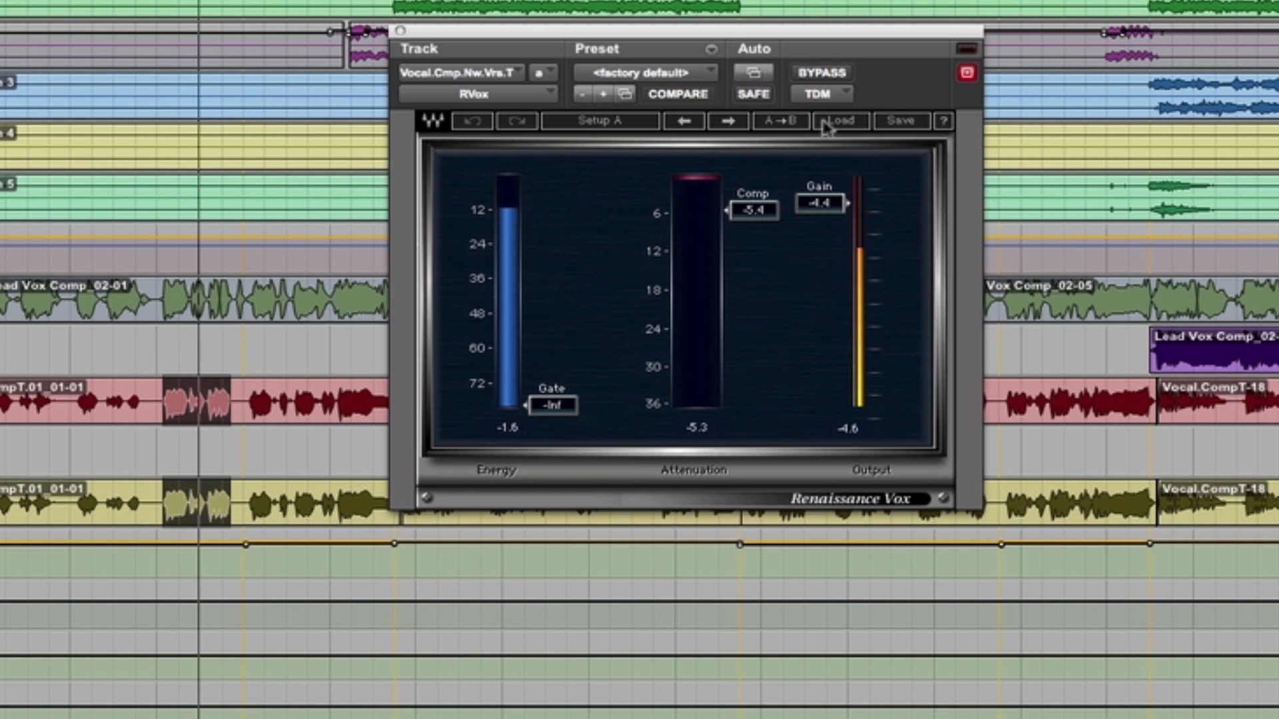
left_click(822, 75)
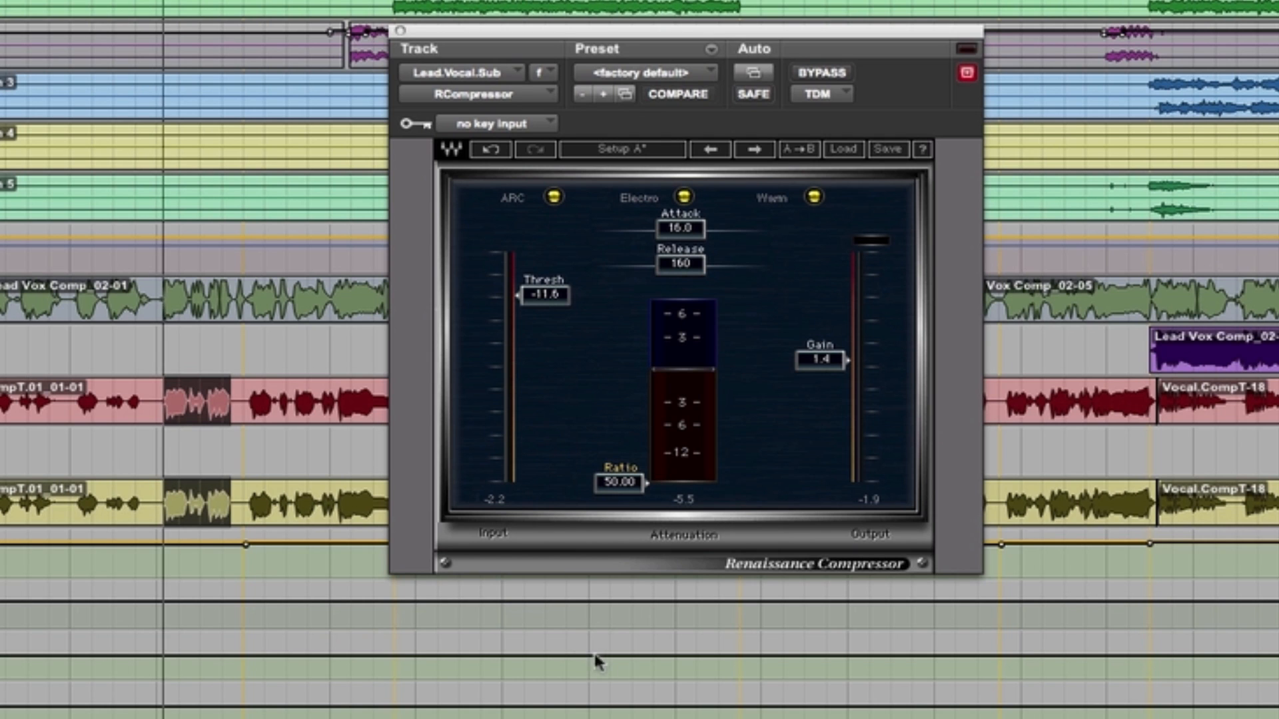
Audition the vocal phrase through the Lead.Vocal.Sub RCompressor at ratios of 50.00 and 2.07, and through its RVox.
key("space")
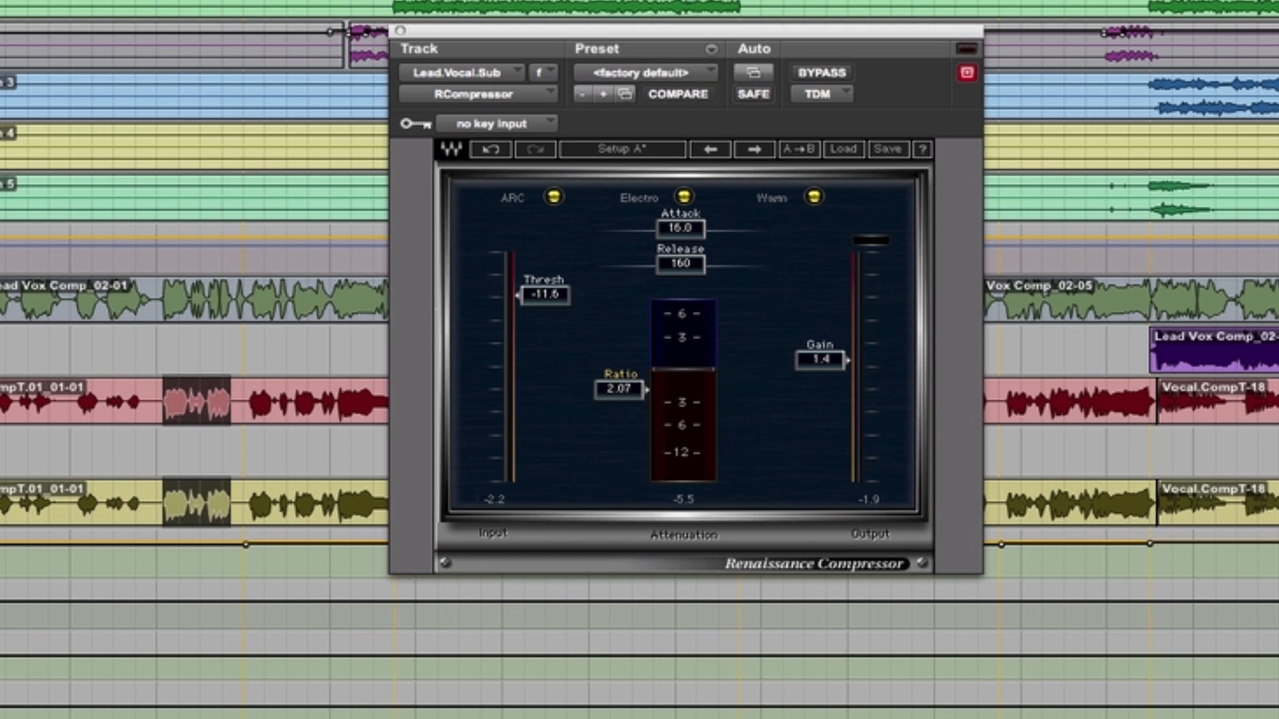
key("space")
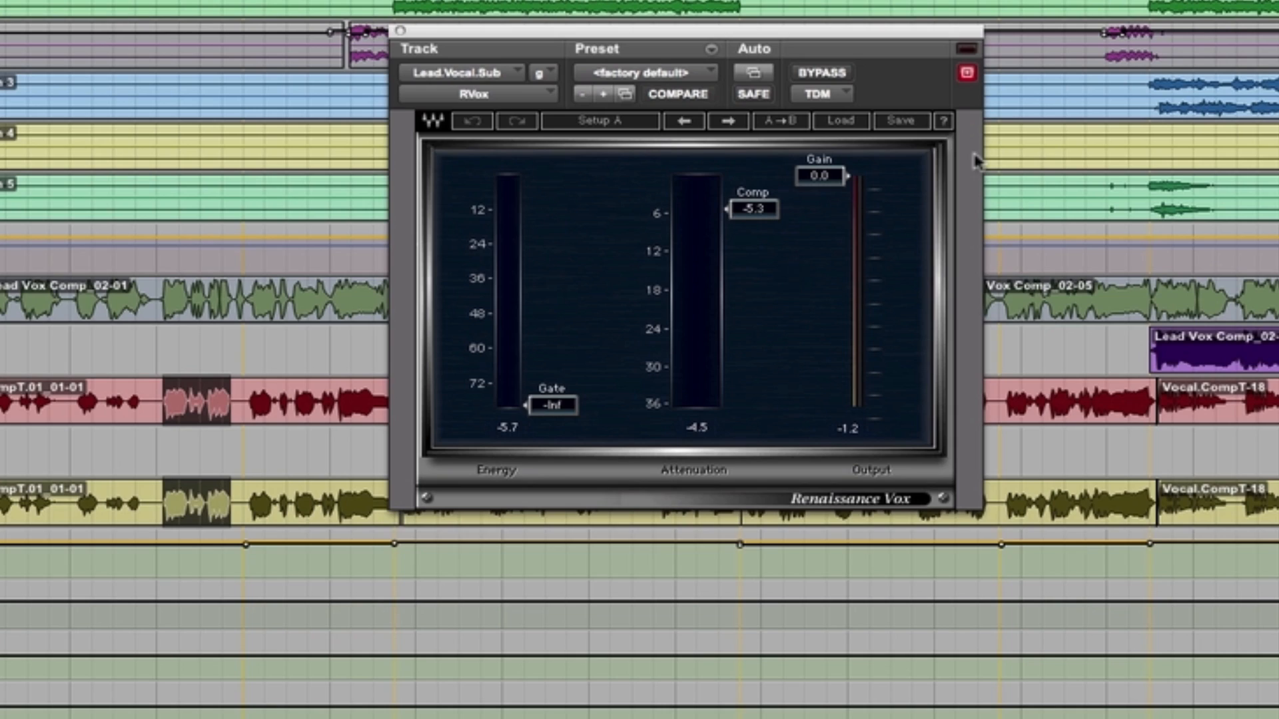
key("space")
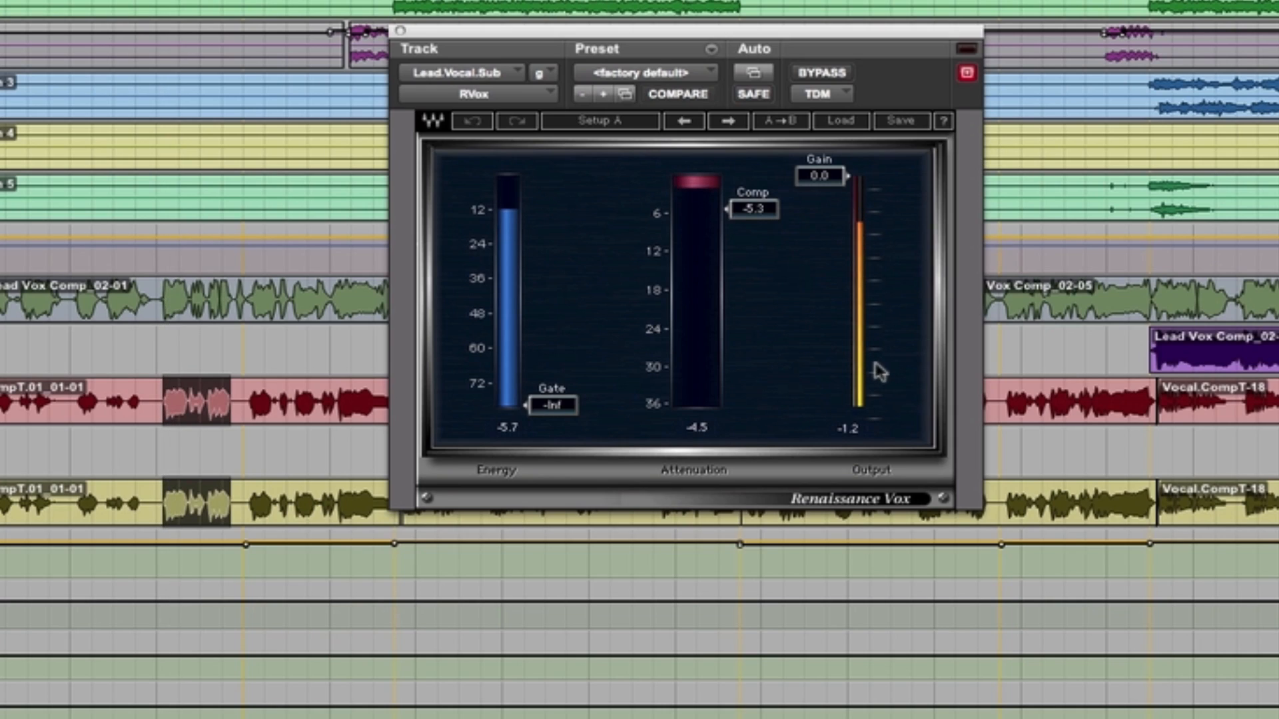
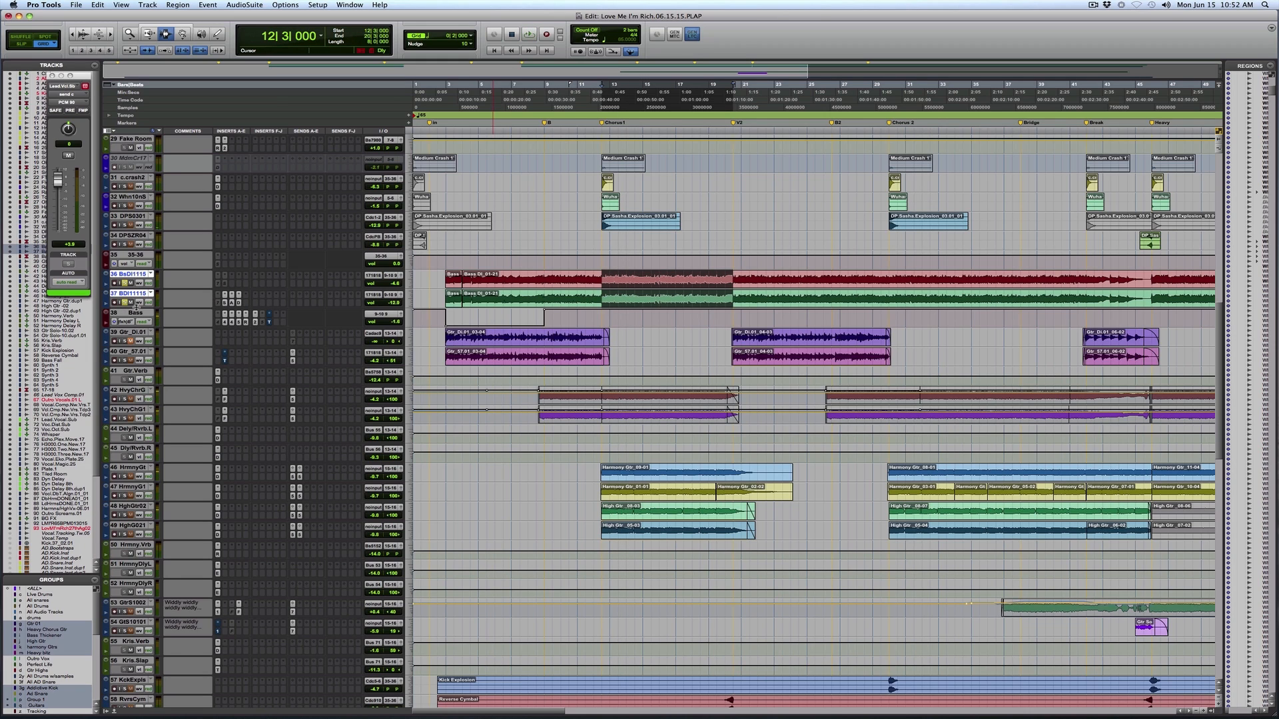
Open the Bass track's MV2 compressor and toggle its bypass on and off during playback to compare the sound.
left_click(226, 322)
left_click(232, 322)
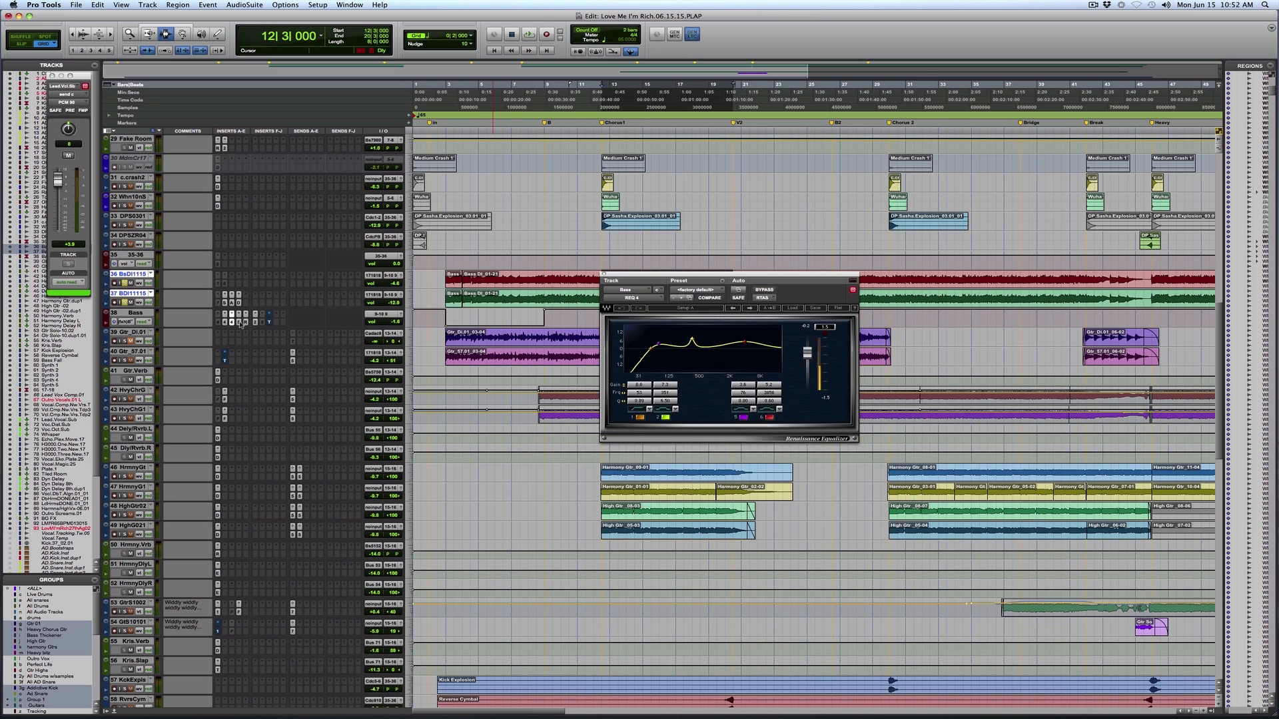
left_click(246, 323)
left_click(246, 323)
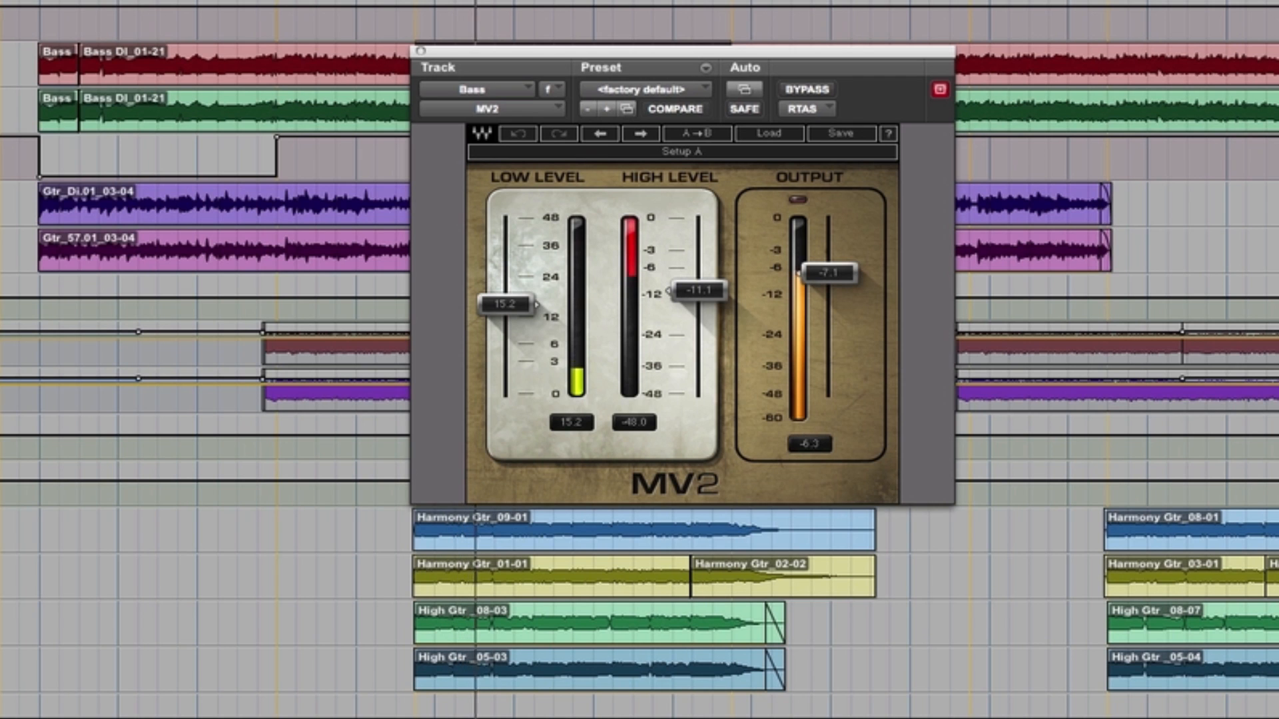
left_click(795, 92)
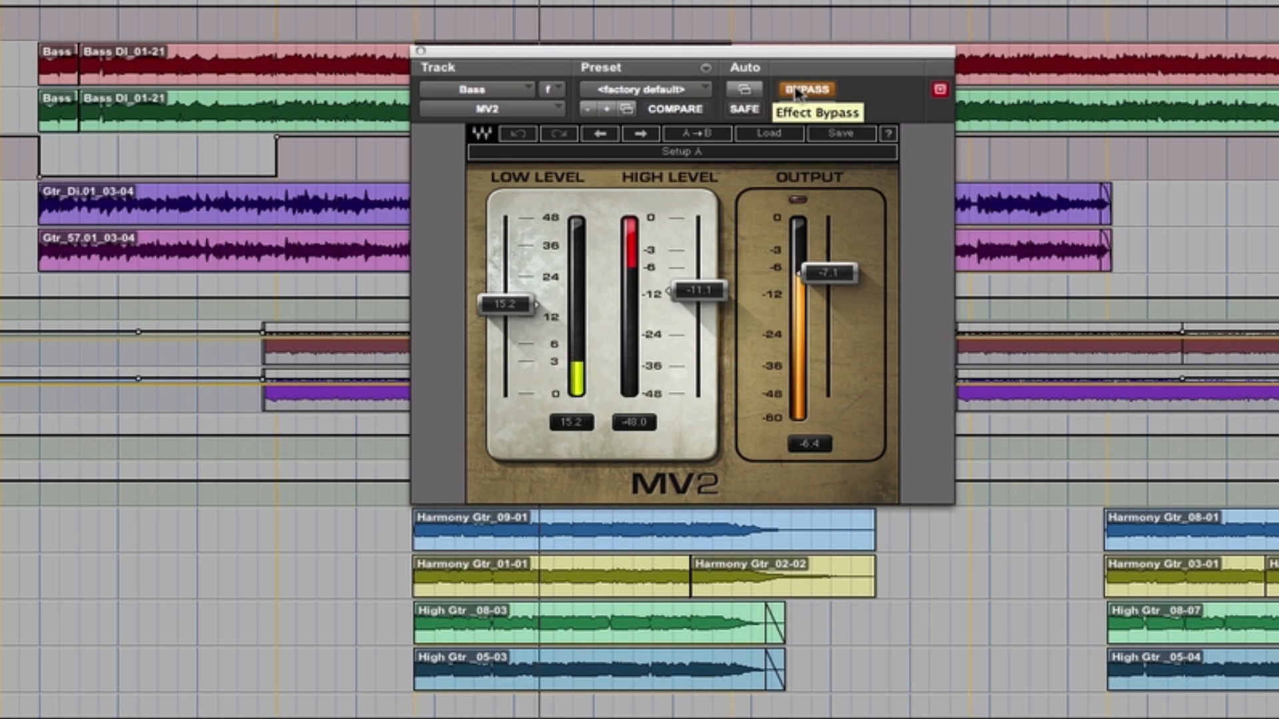
left_click(801, 92)
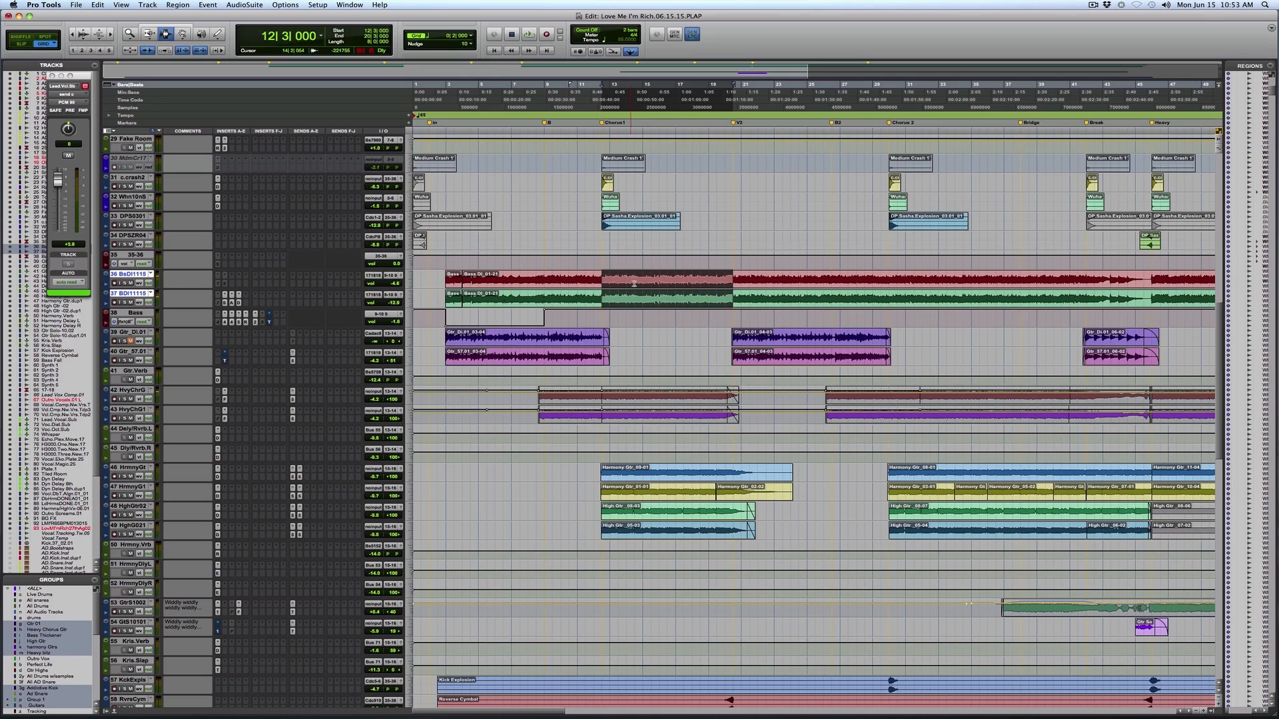
Inspect the Chorus 1 bass waveform up close on tracks 36 and 37, then return to the full song view.
left_click_drag(605, 278, 785, 280)
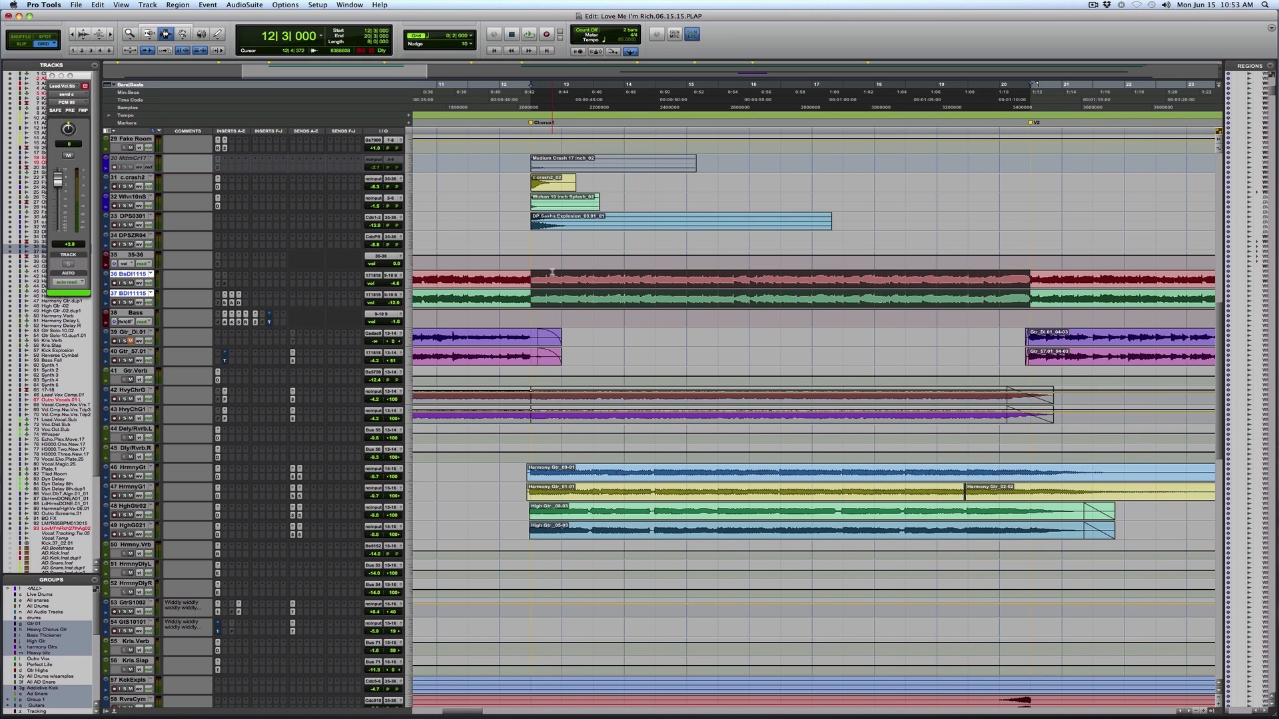
key("r")
key("r")
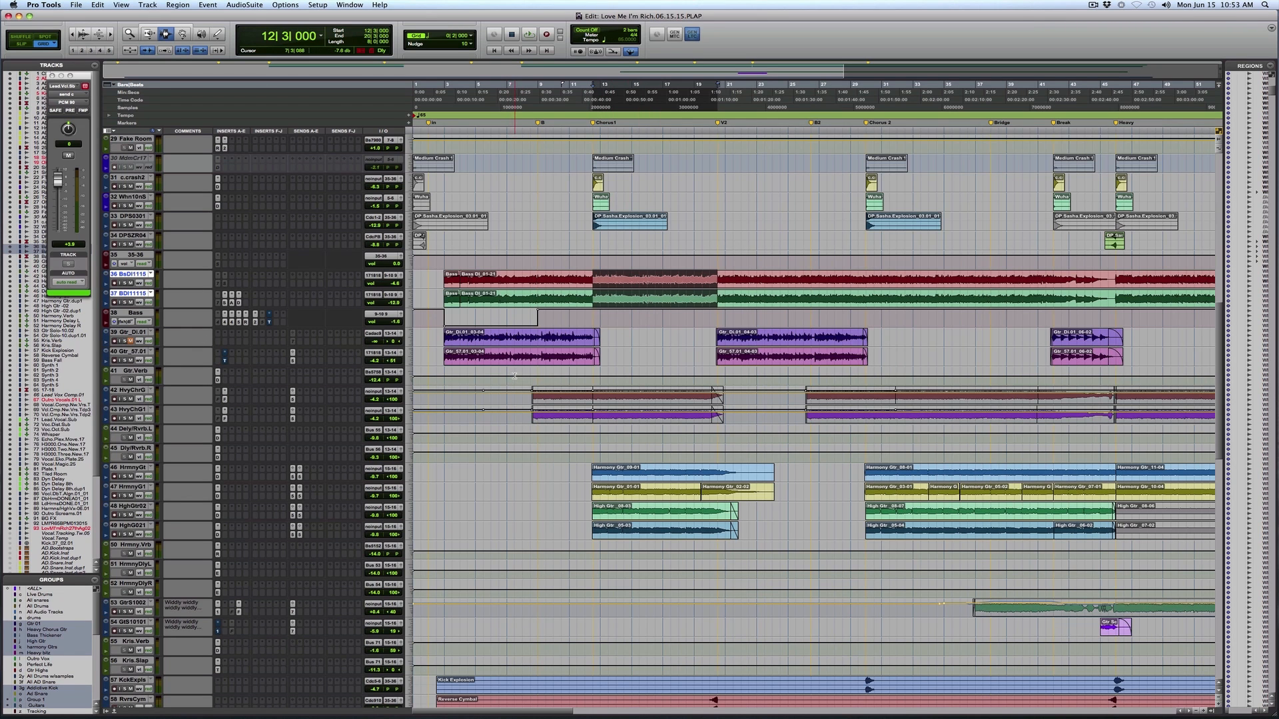
Select the opening Chorus 1 vocal lines from 12|3|000 on vocal comp tracks 68 and 70.
scroll(515, 376, "down", 10)
scroll(519, 378, "down", 10)
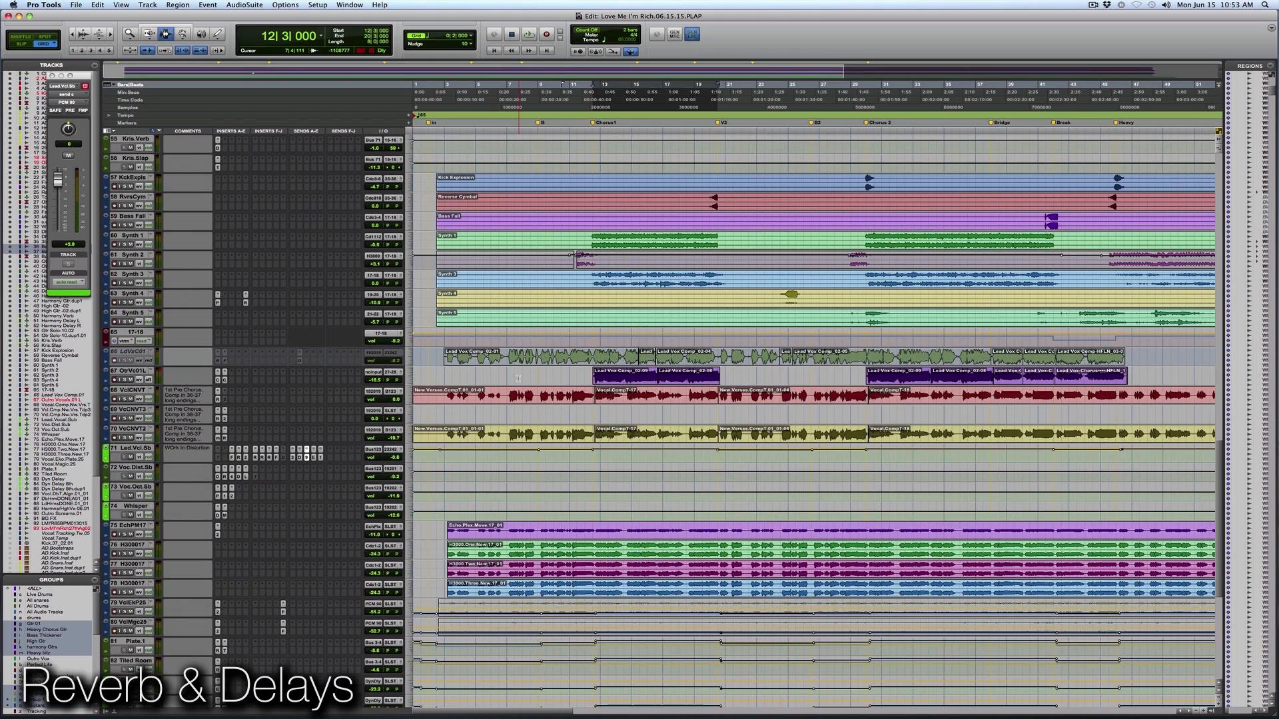
scroll(519, 378, "down", 6)
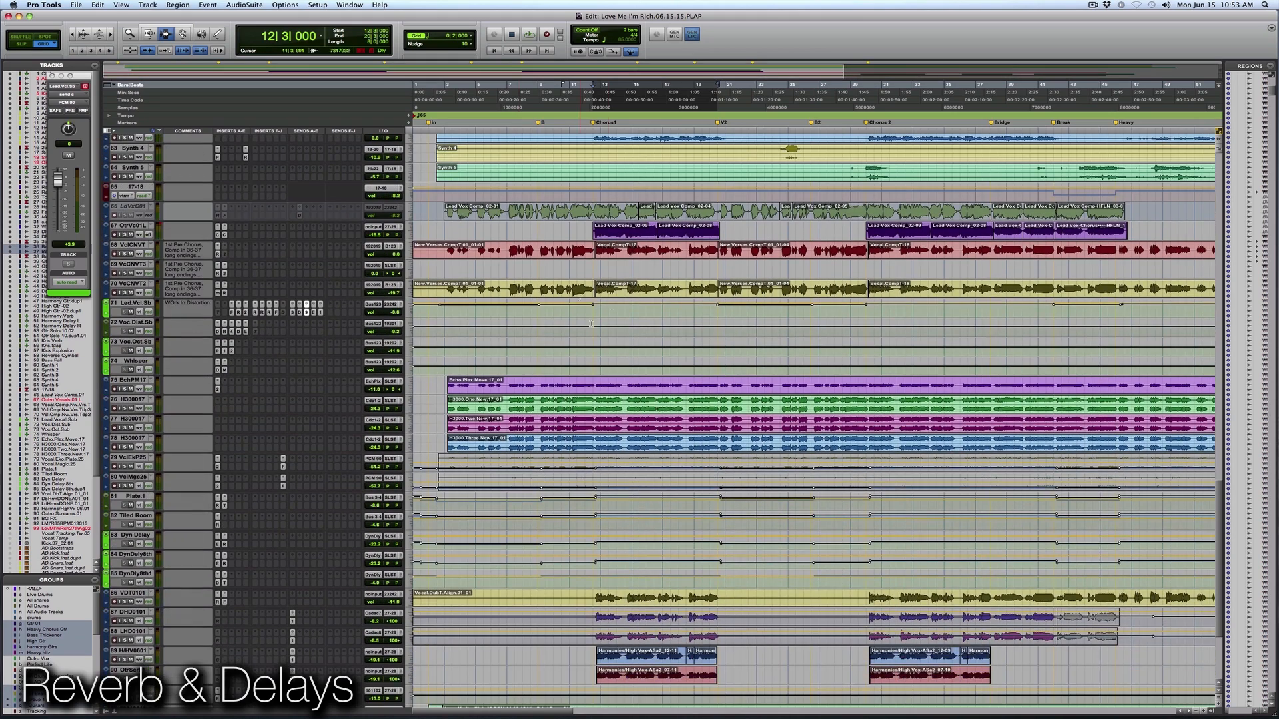
left_click_drag(594, 290, 669, 289)
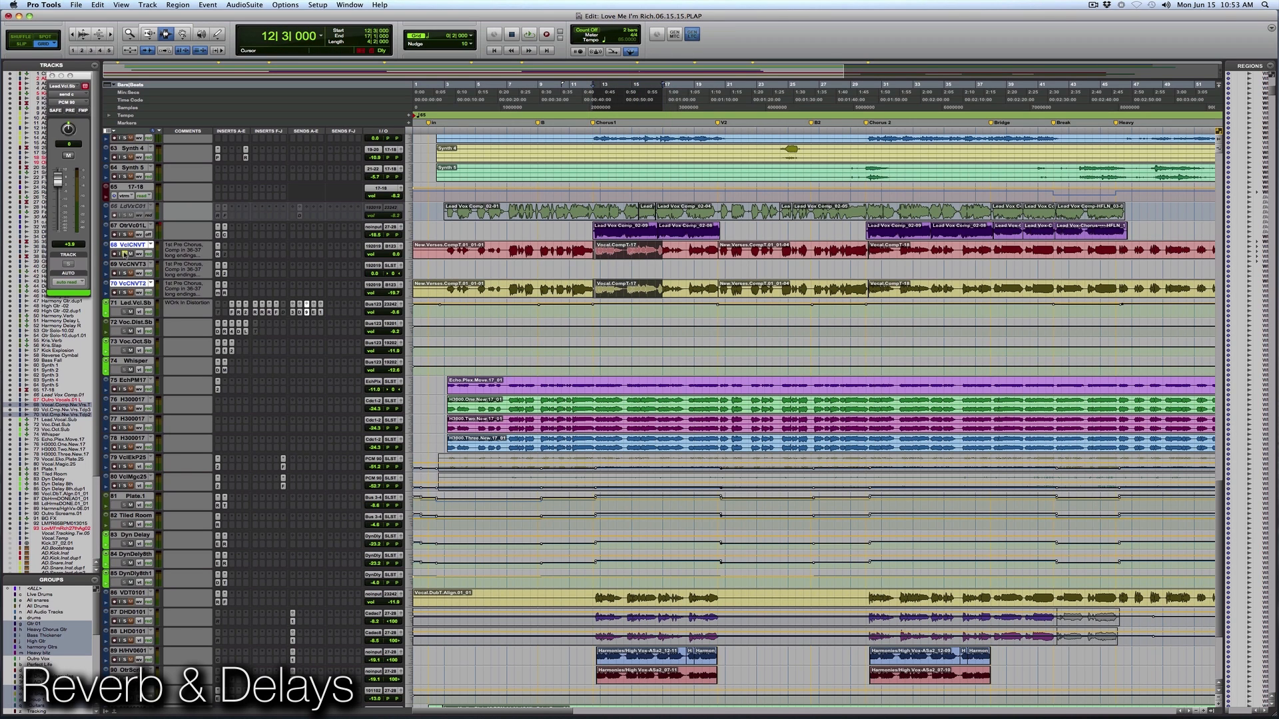
Play the chorus vocal with the Plate.1 RVerb bypassed and re-enabled, and check the reverb's wet/dry setting.
key("space")
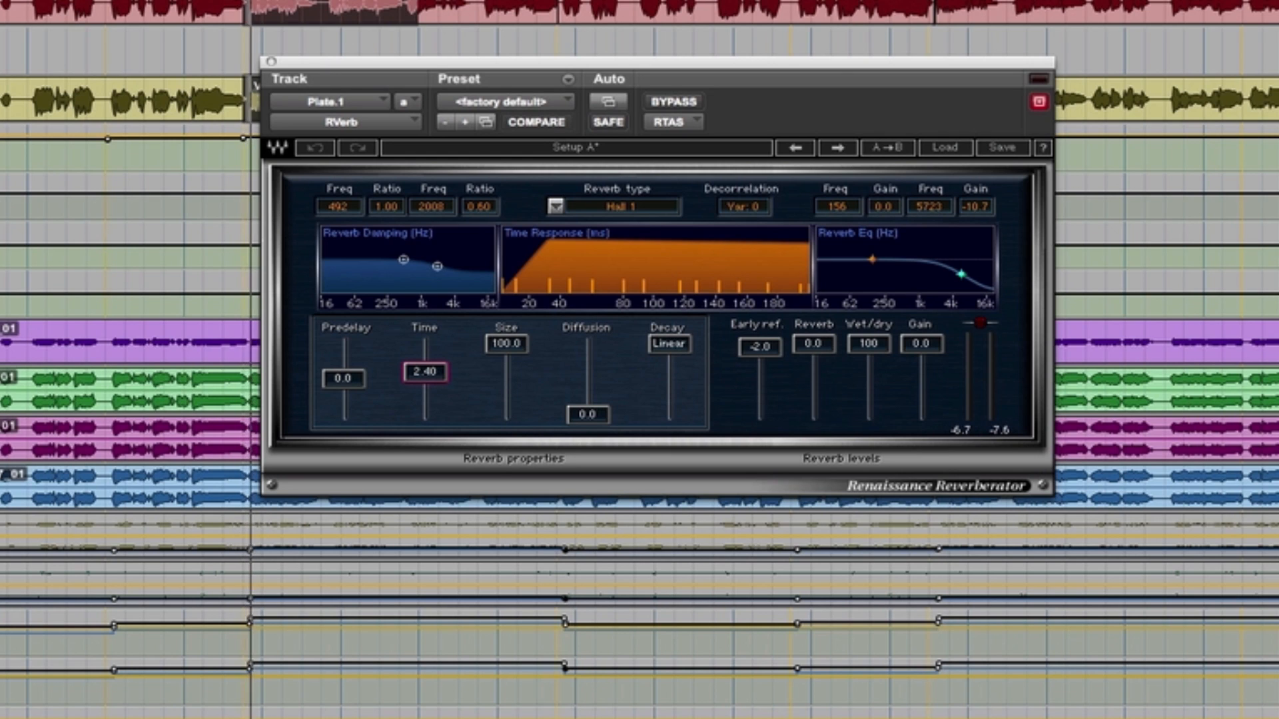
left_click(689, 103)
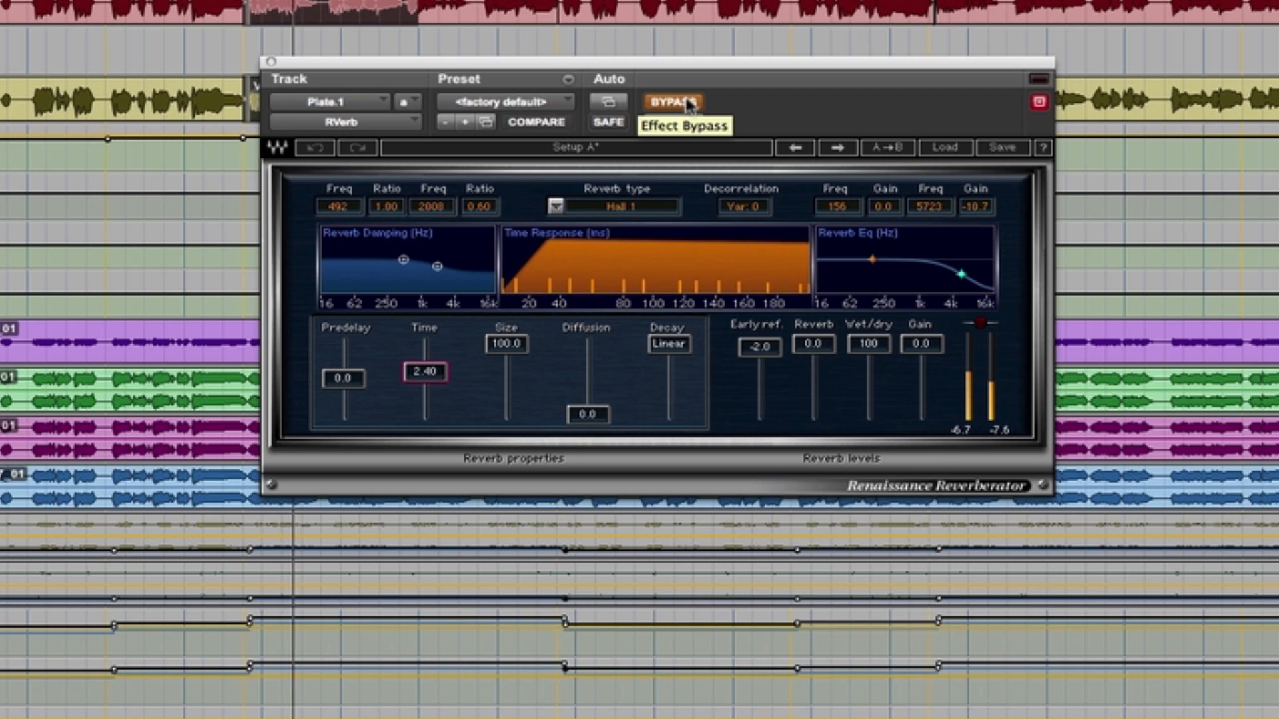
left_click(689, 103)
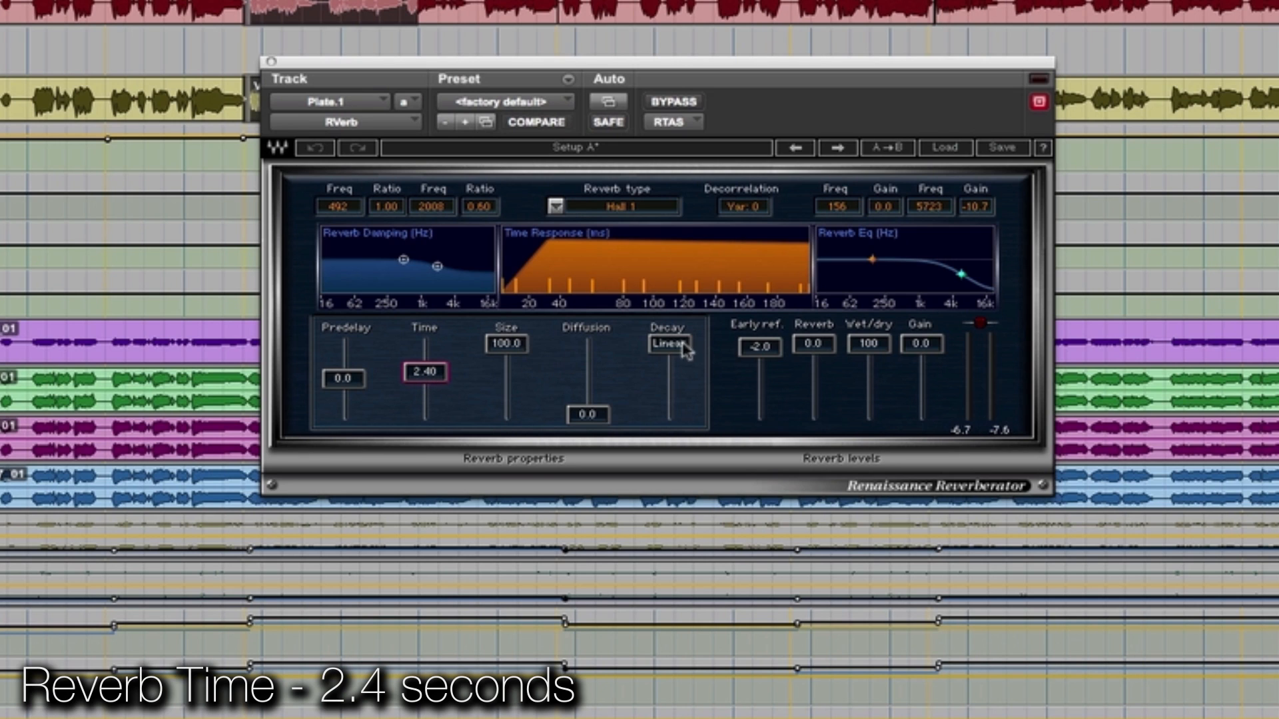
left_click(867, 345)
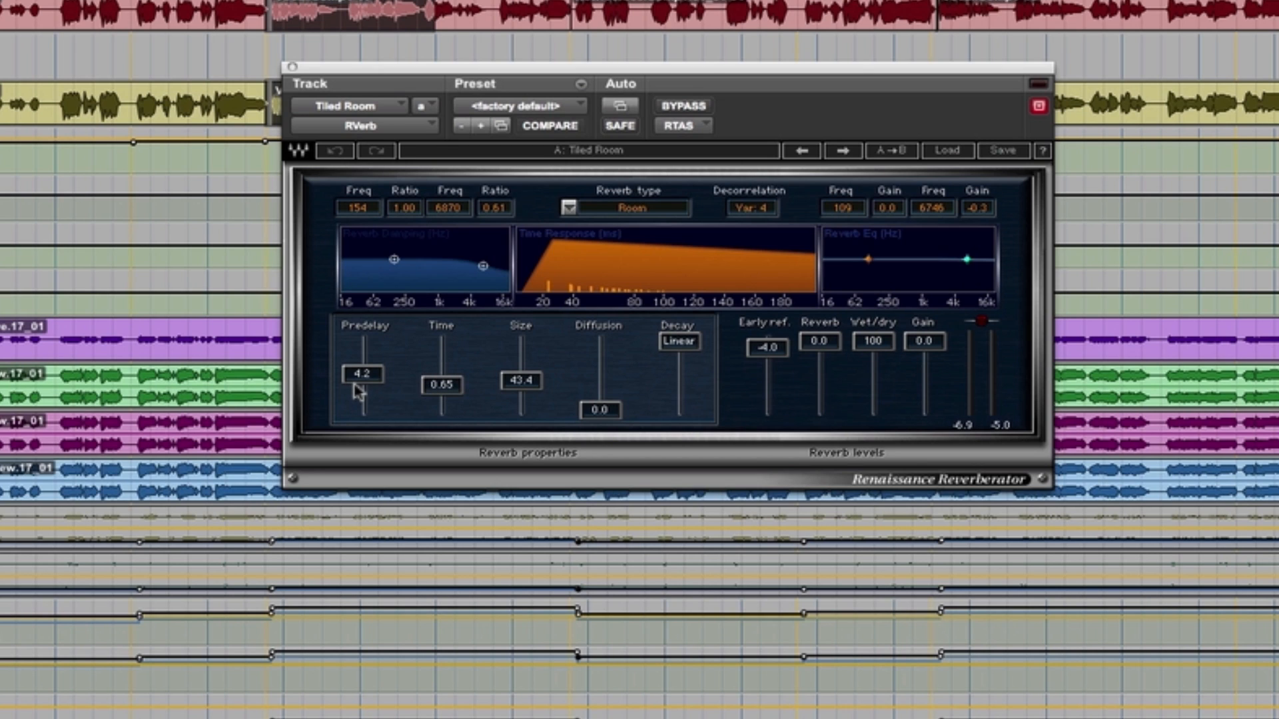
Play the chorus vocal through the Tiled Room RVerb, open the Dyn Delay's Reel Tape Delay for listening, and close the plug-in window.
key("space")
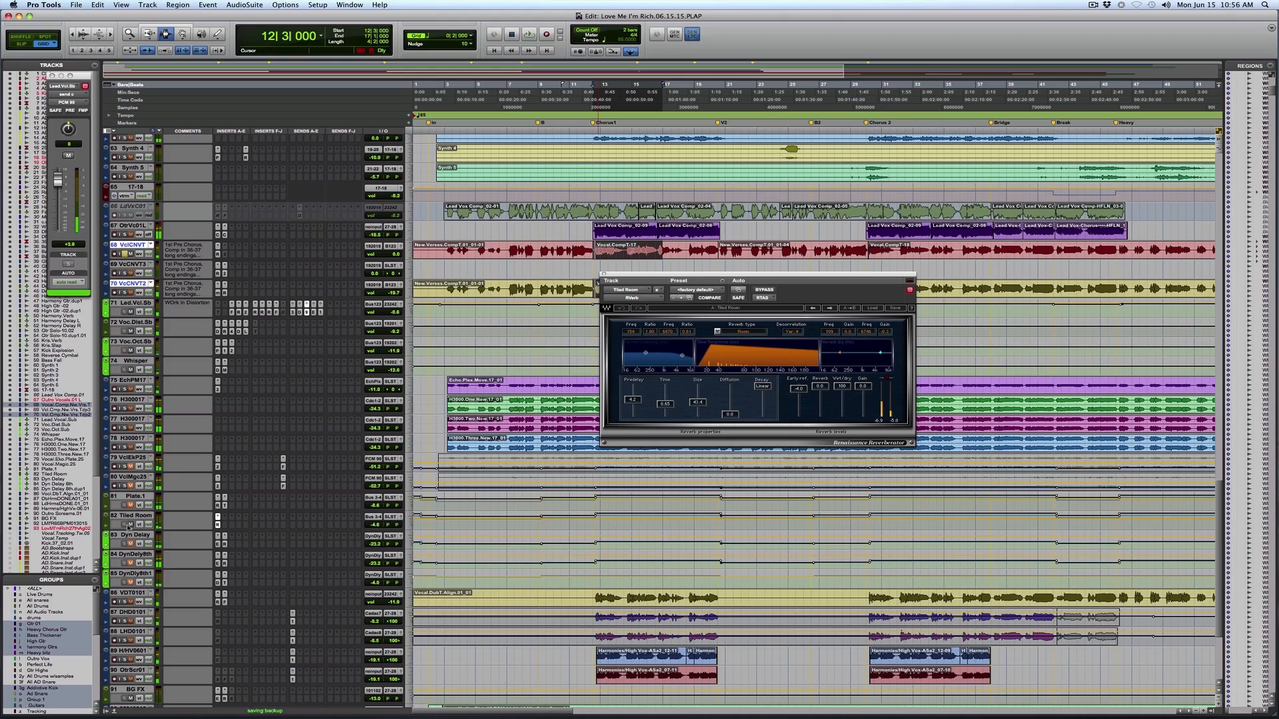
left_click(217, 544)
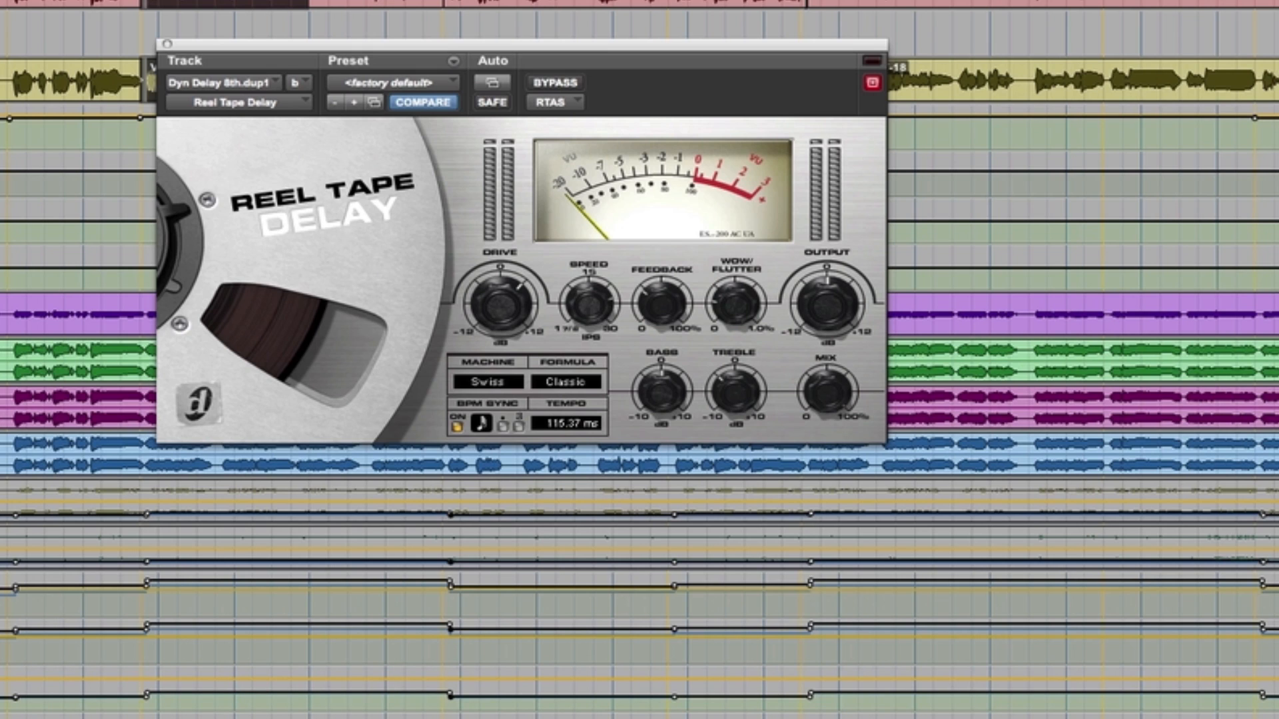
key("space")
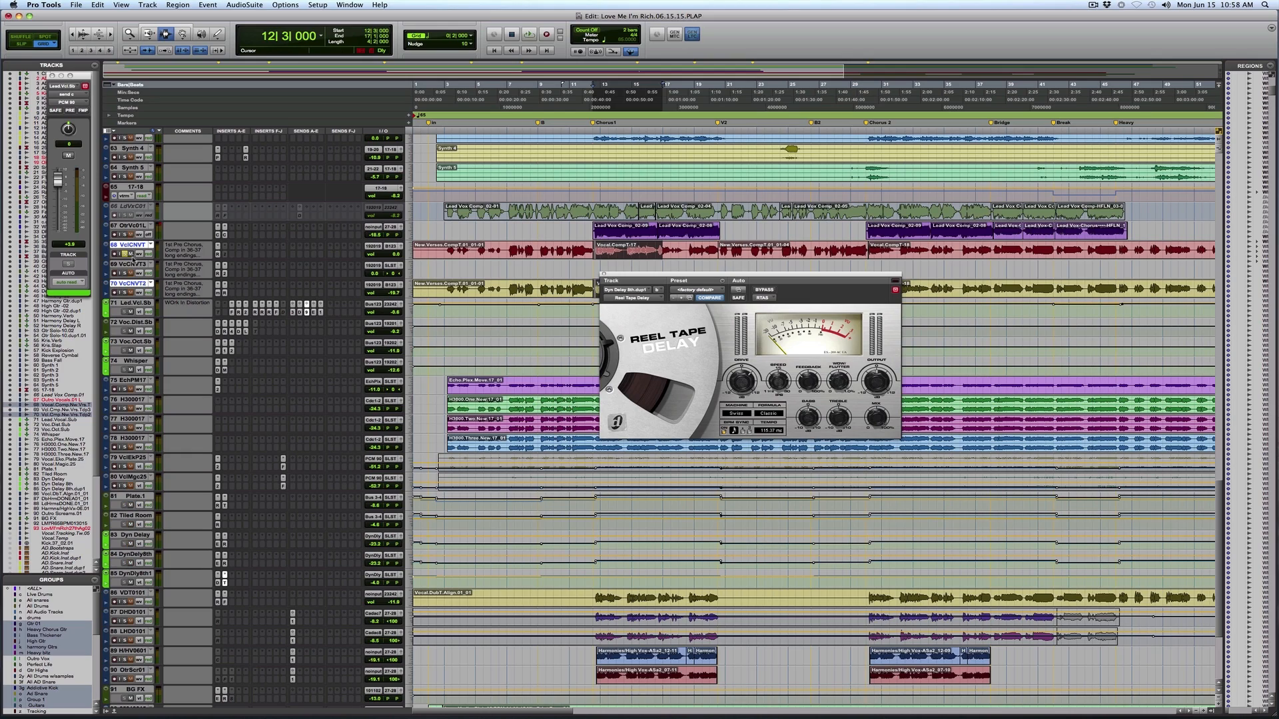
left_click(604, 274)
Select the Chorus 1 section on both bass DI tracks 36 and 37.
scroll(626, 522, "up", 8)
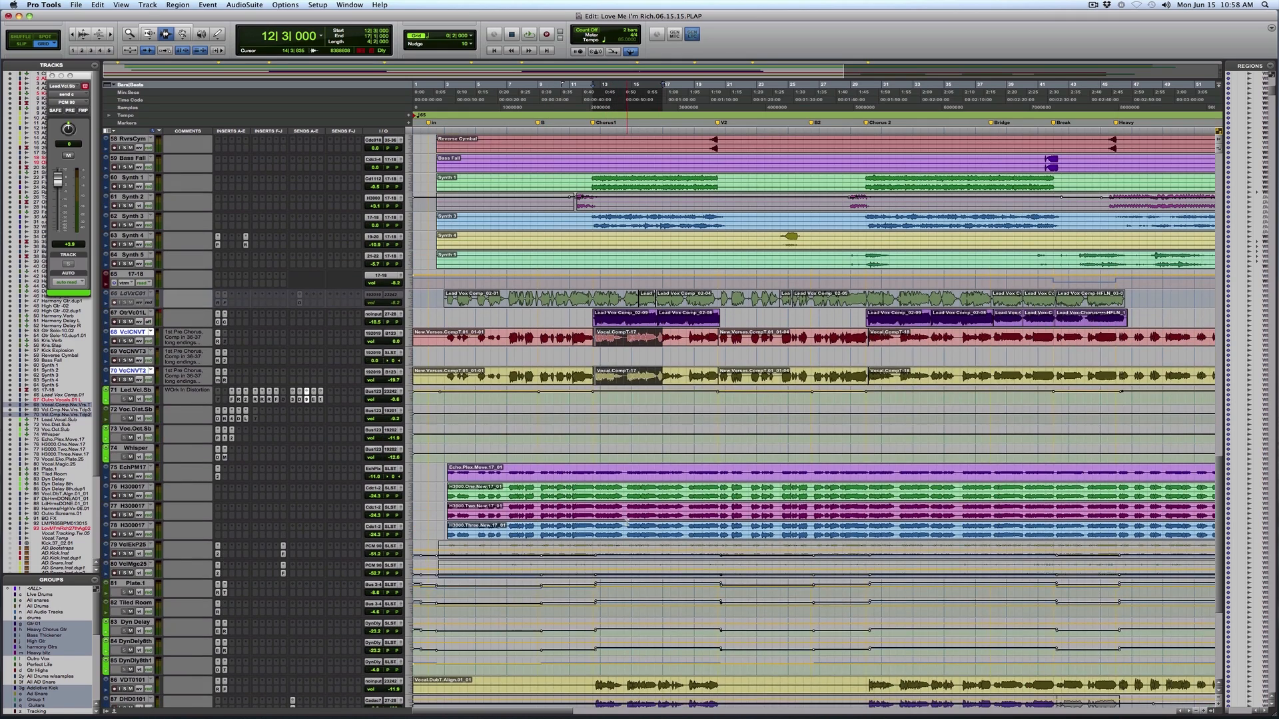
scroll(626, 522, "up", 3)
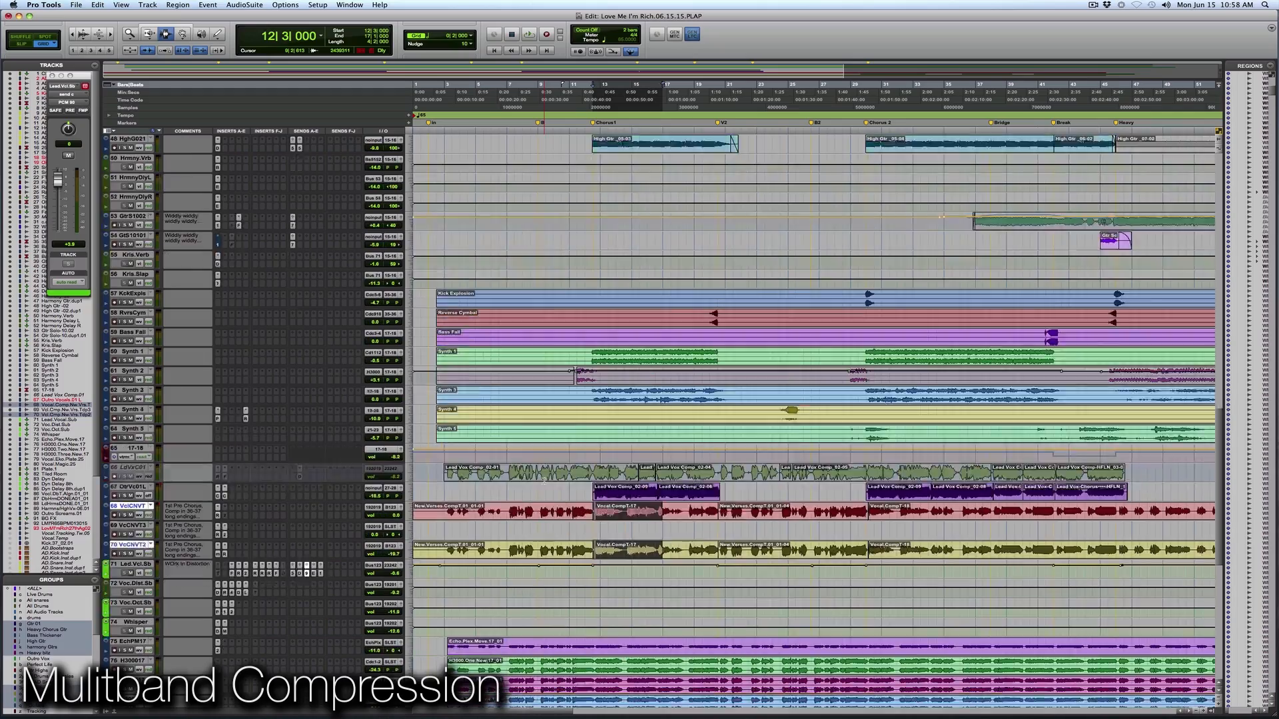
scroll(544, 480, "down", 3)
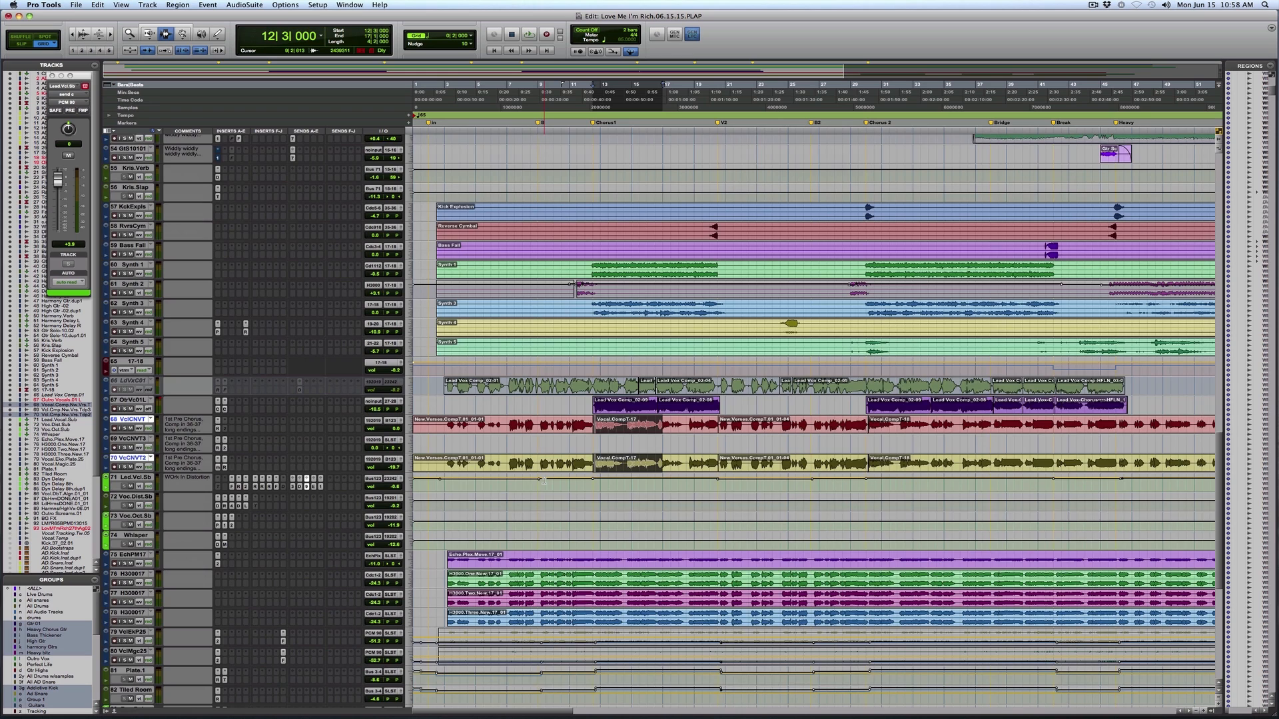
scroll(544, 480, "down", 12)
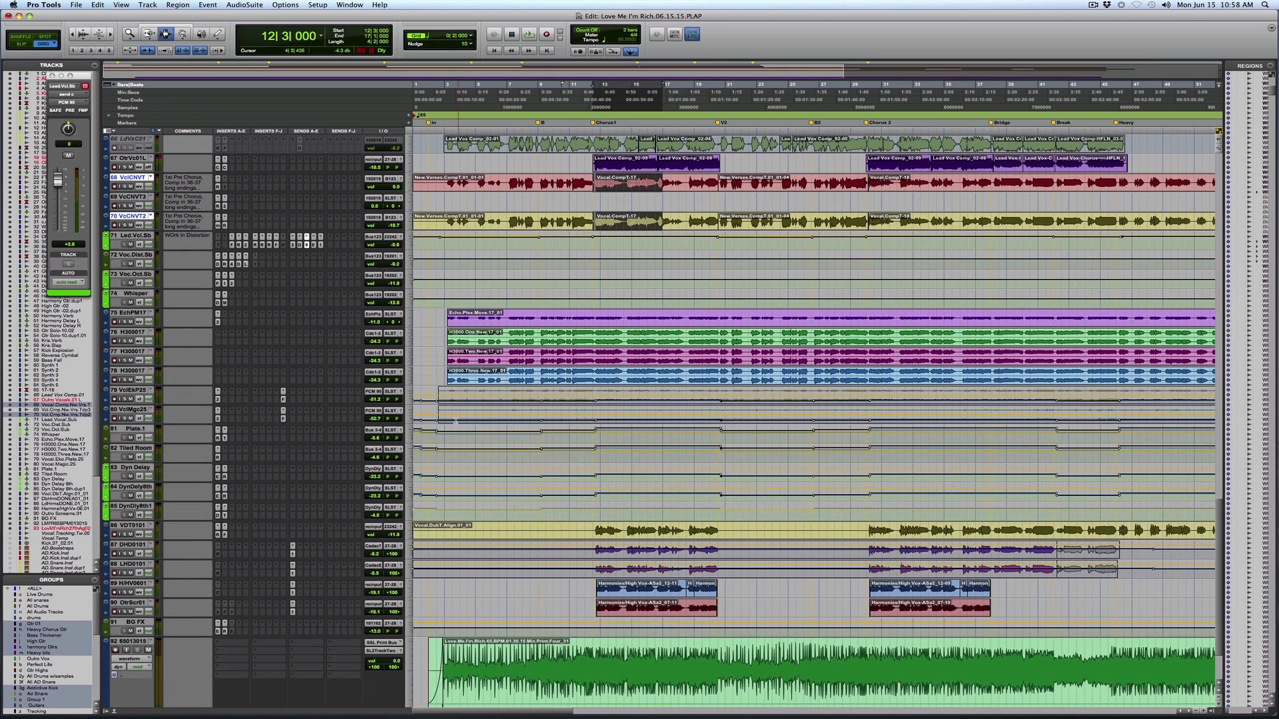
scroll(494, 317, "up", 20)
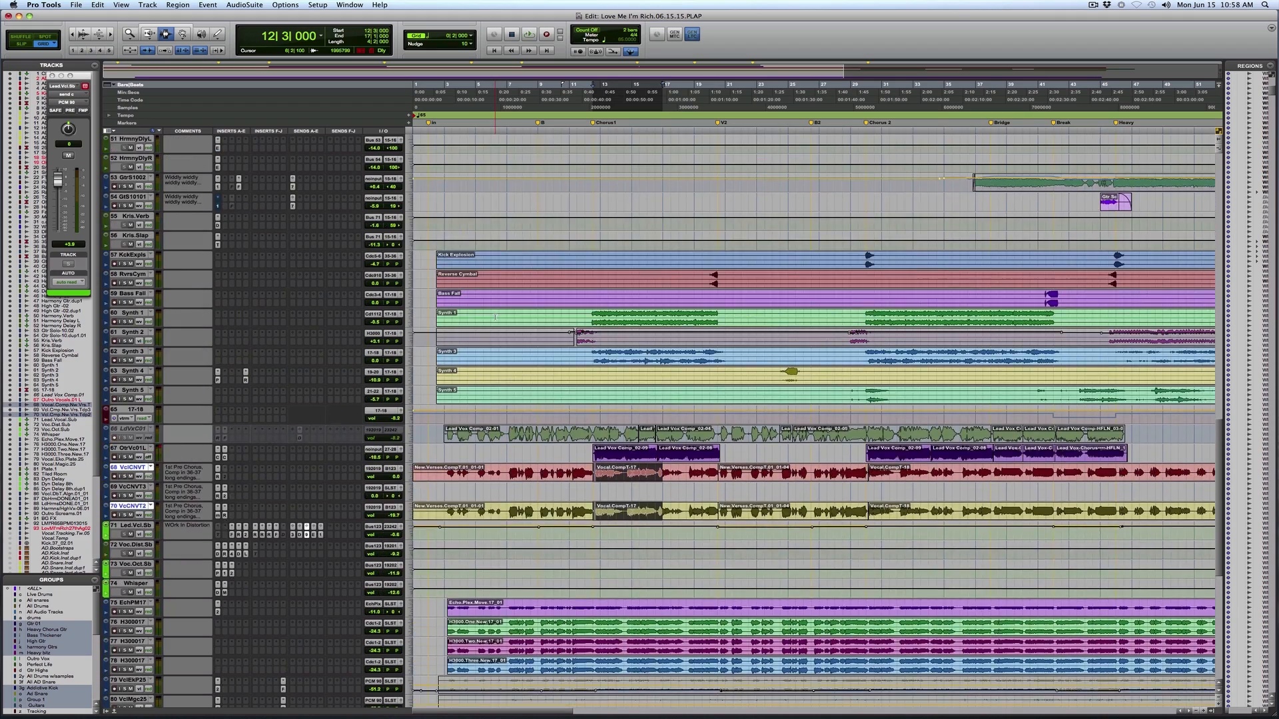
scroll(495, 317, "up", 13)
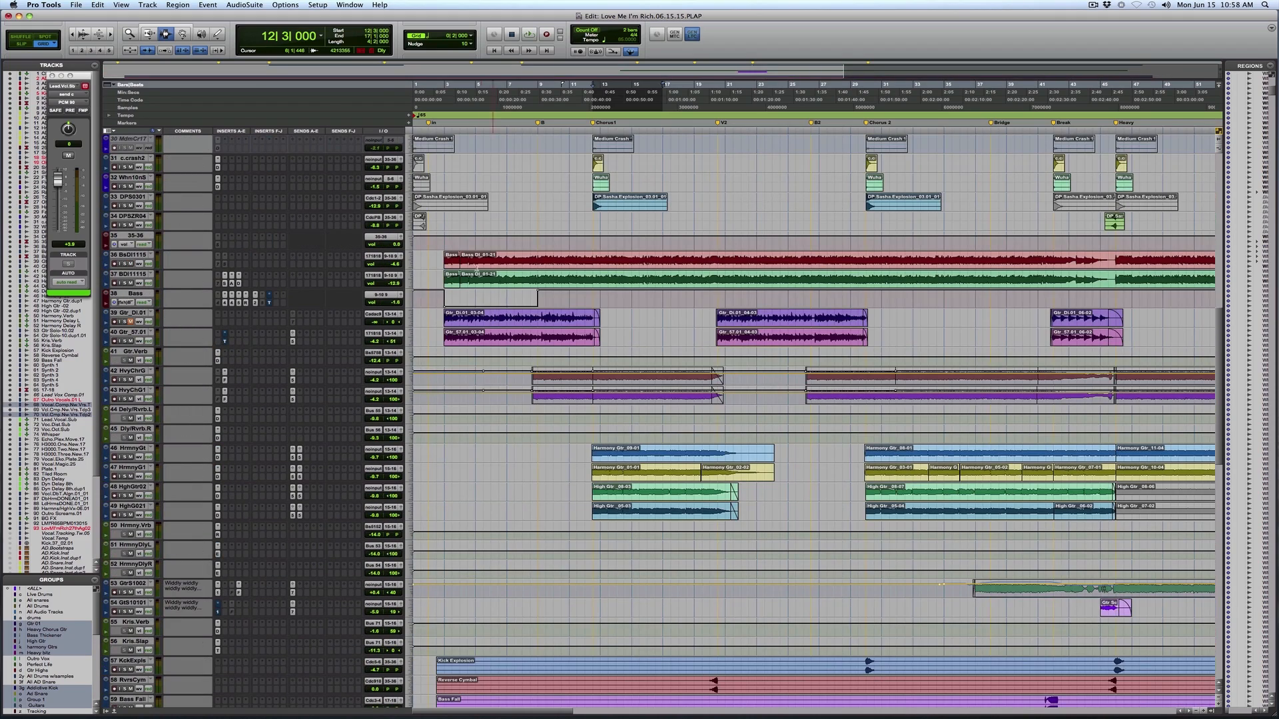
left_click_drag(591, 262, 718, 280)
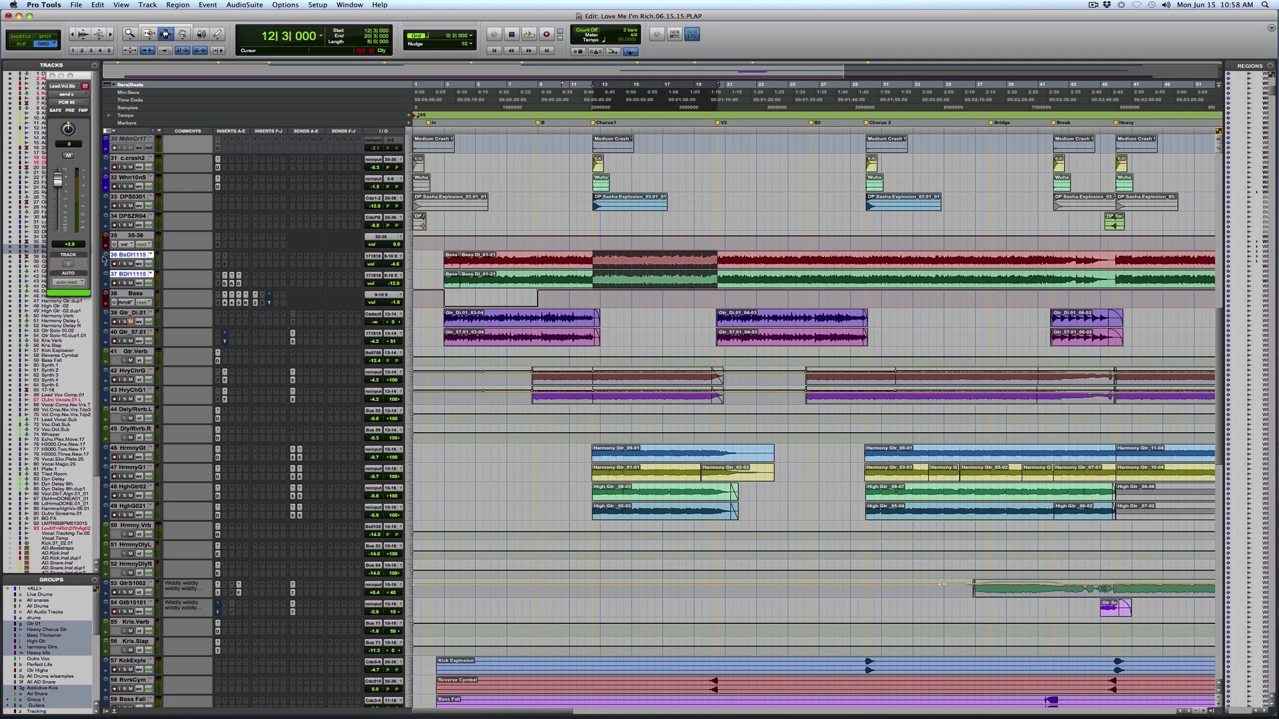
Play the selected bass, open the Bass track's C4 multiband processor, and toggle its bypass on and off to compare the sound.
left_click(124, 264)
left_click(125, 264)
key("space")
left_click(226, 303)
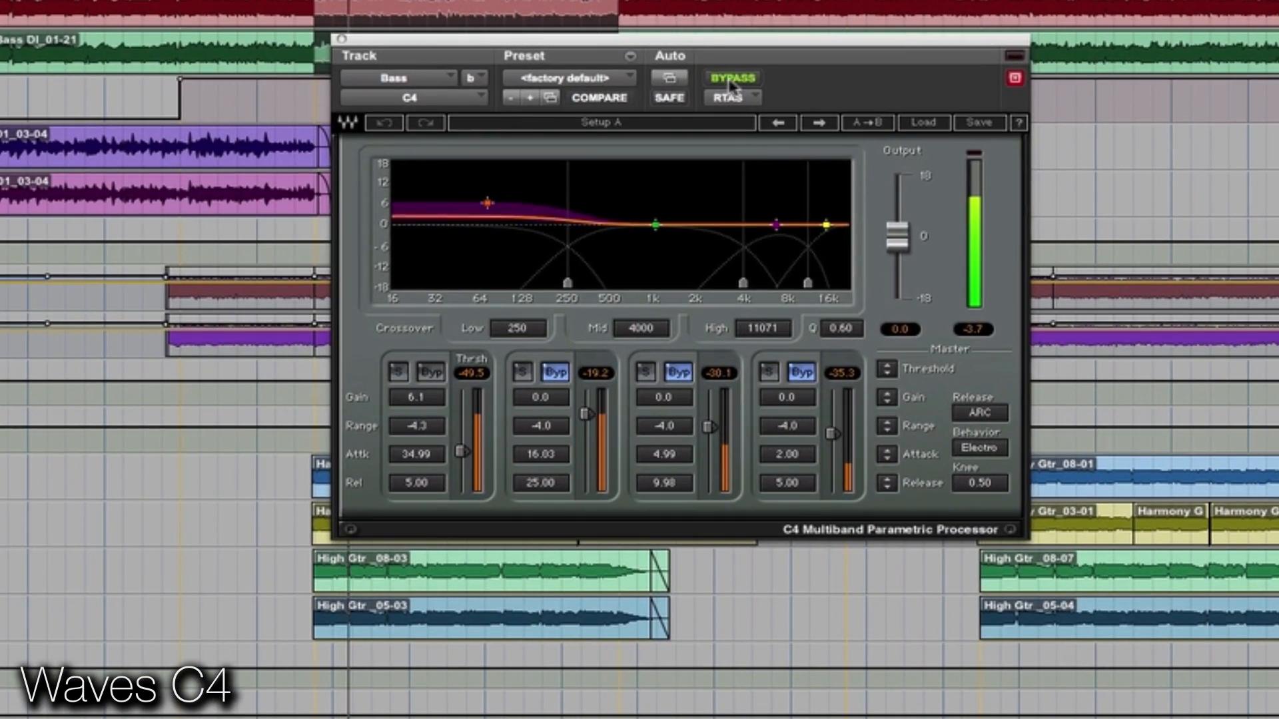
left_click(733, 78)
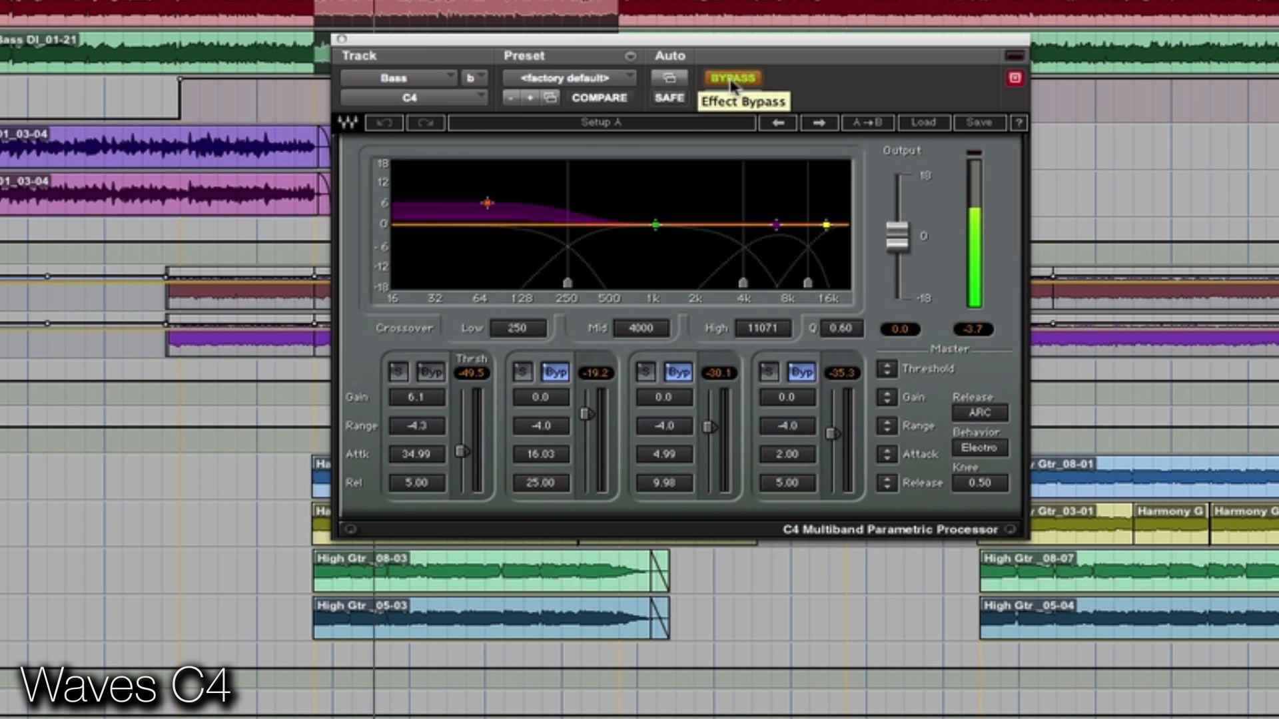
left_click(733, 80)
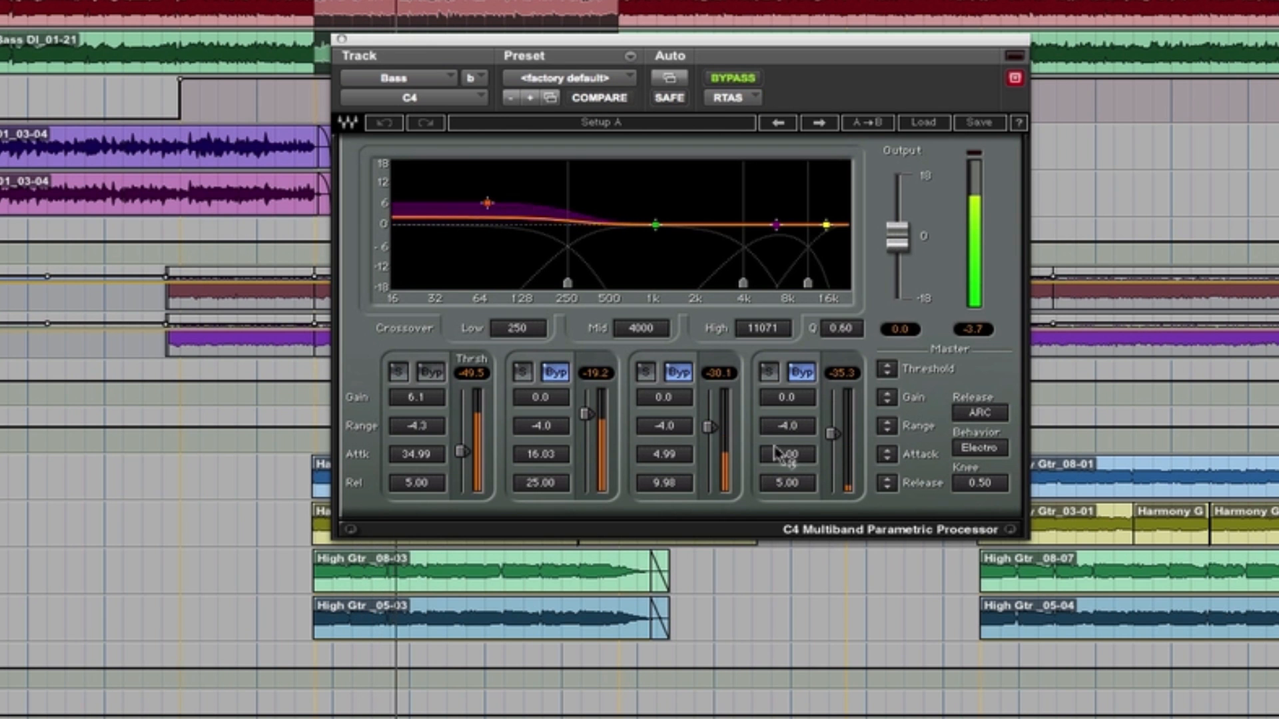